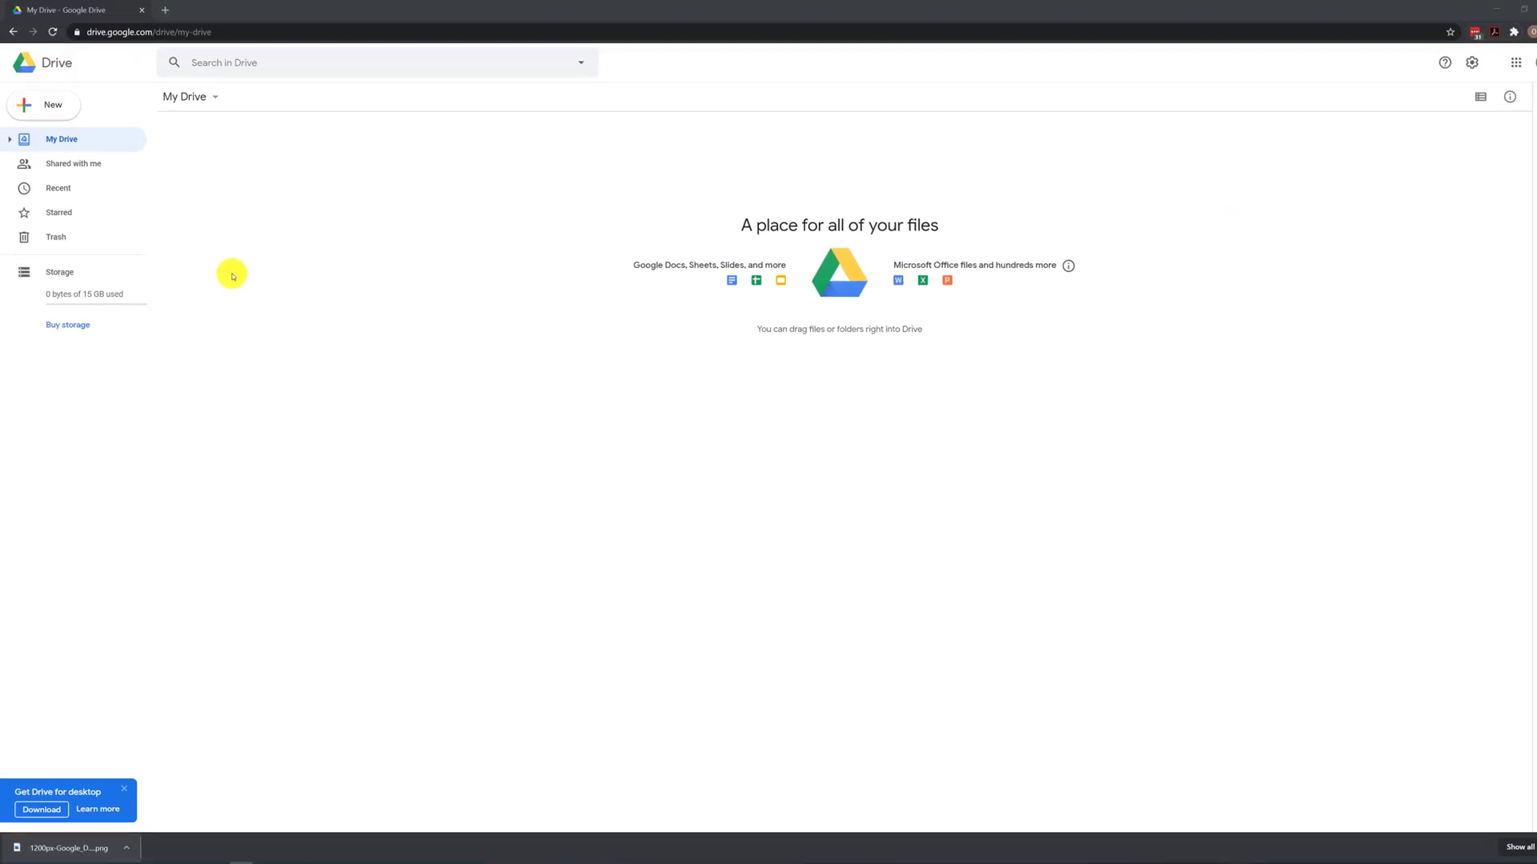
{"action": "left_click", "coordinate": [75, 137]}
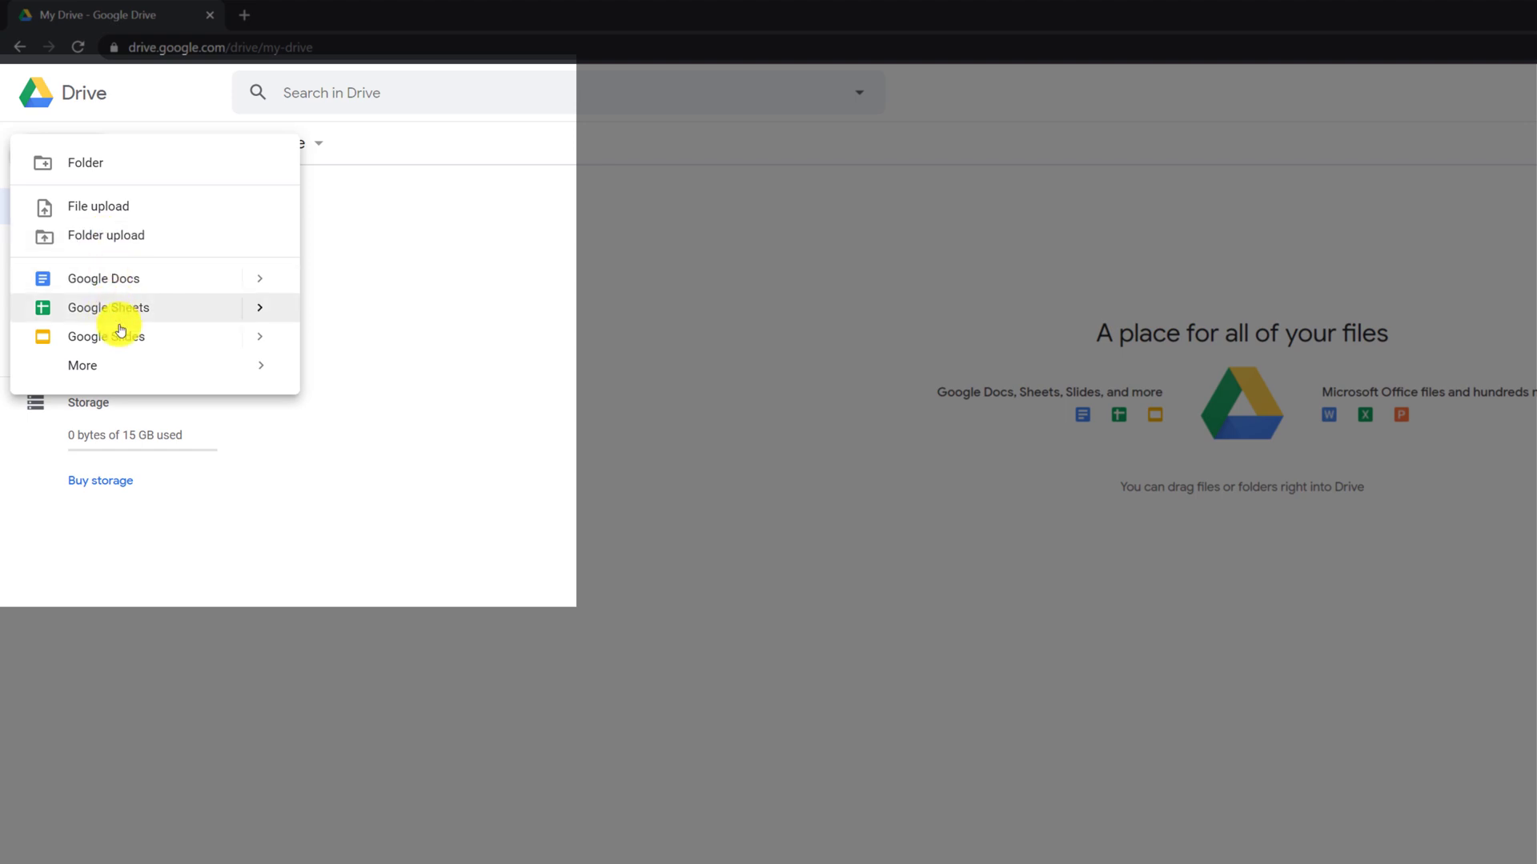
{"action": "mouse_move", "coordinate": [113, 369]}
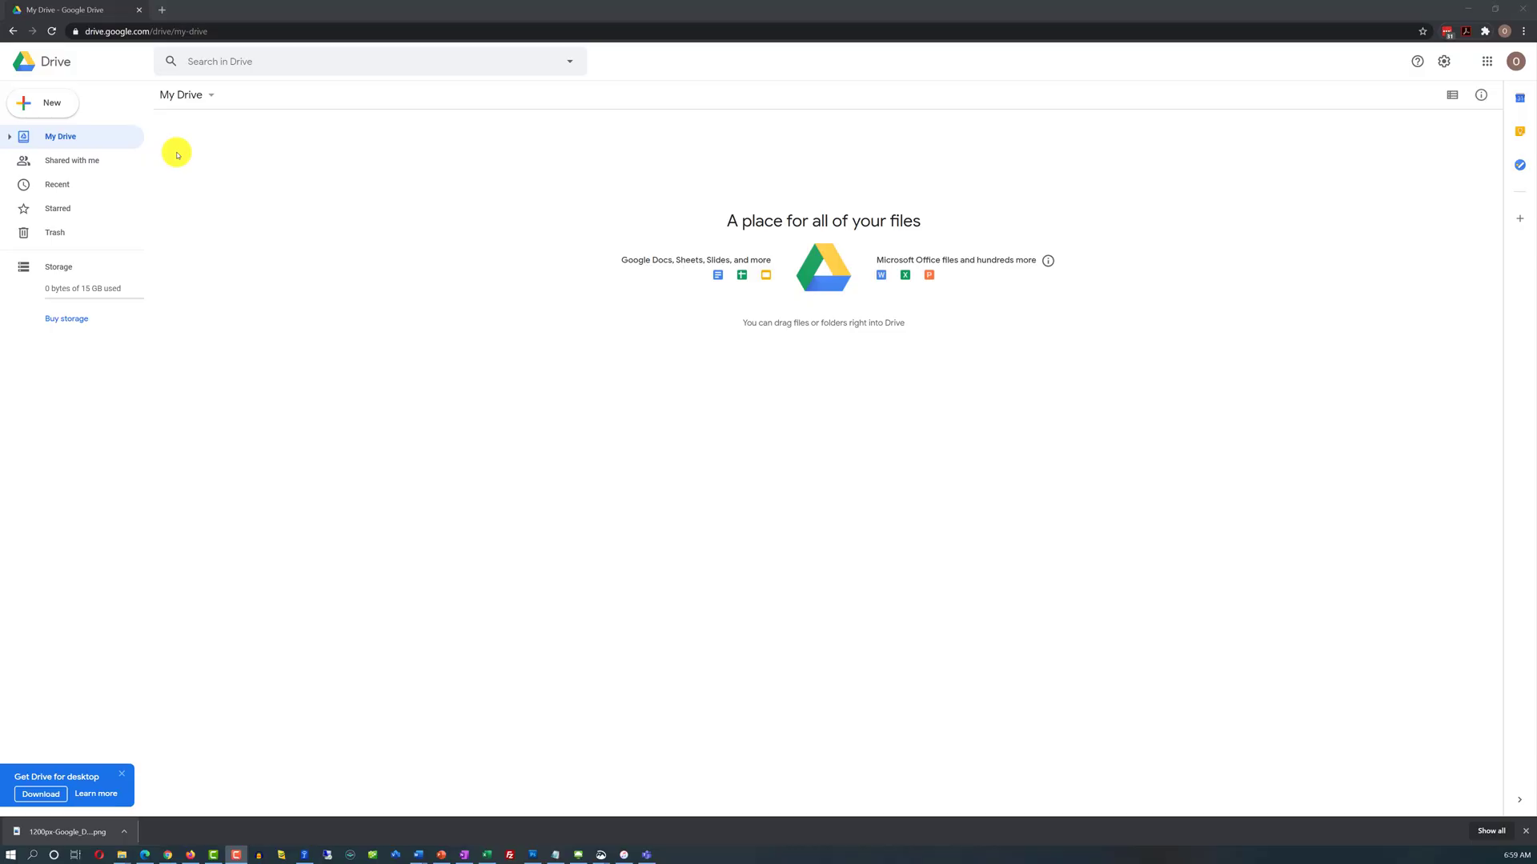
Create a new folder named Milwaukee College in My Drive.
{"action": "left_click", "coordinate": [53, 102]}
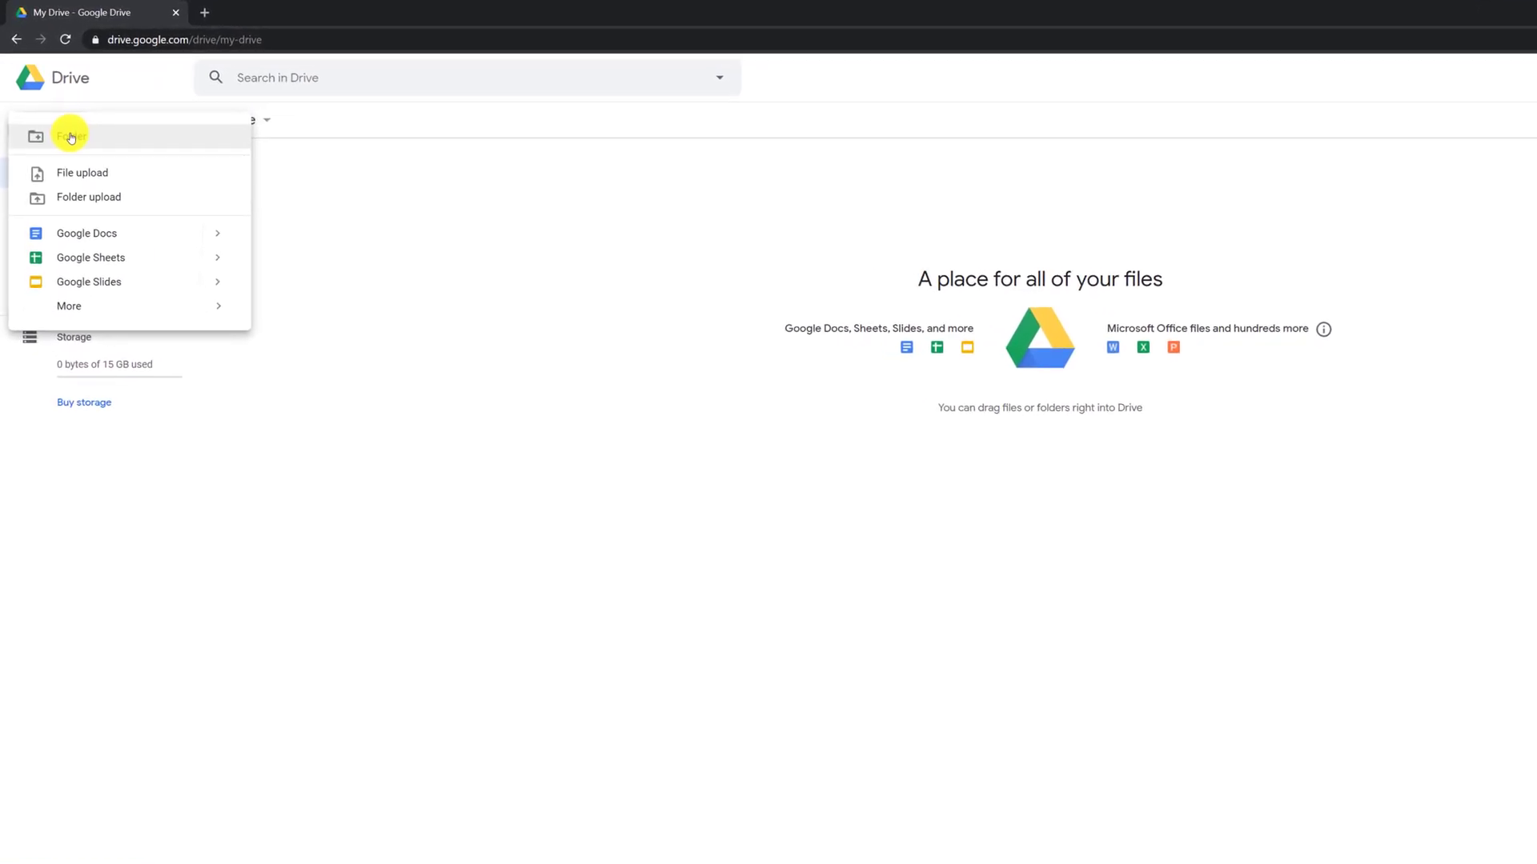
{"action": "left_click", "coordinate": [74, 139]}
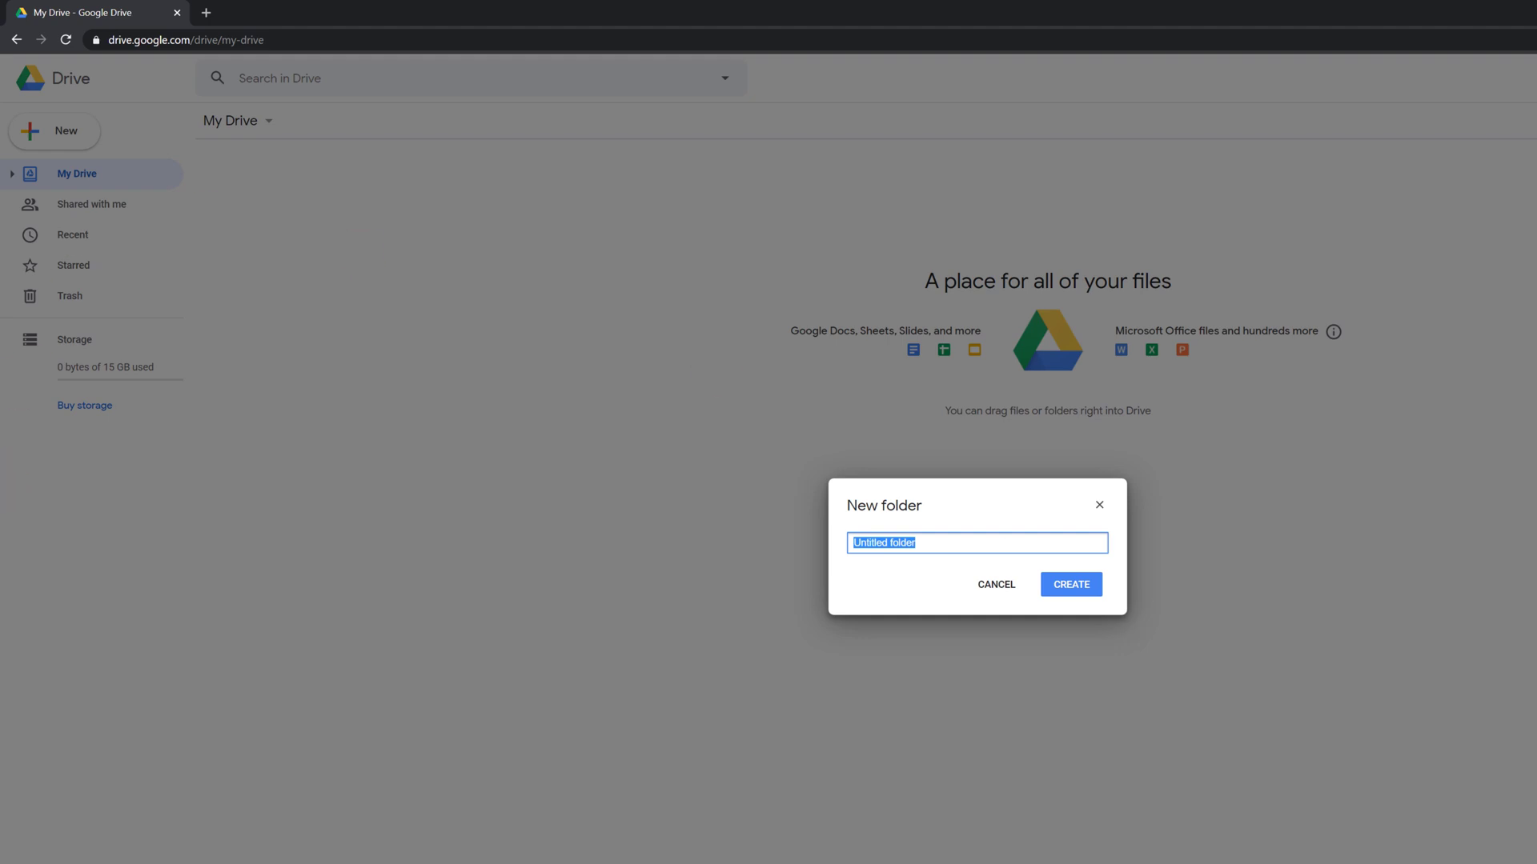
{"action": "type", "text": "Milwaukee College"}
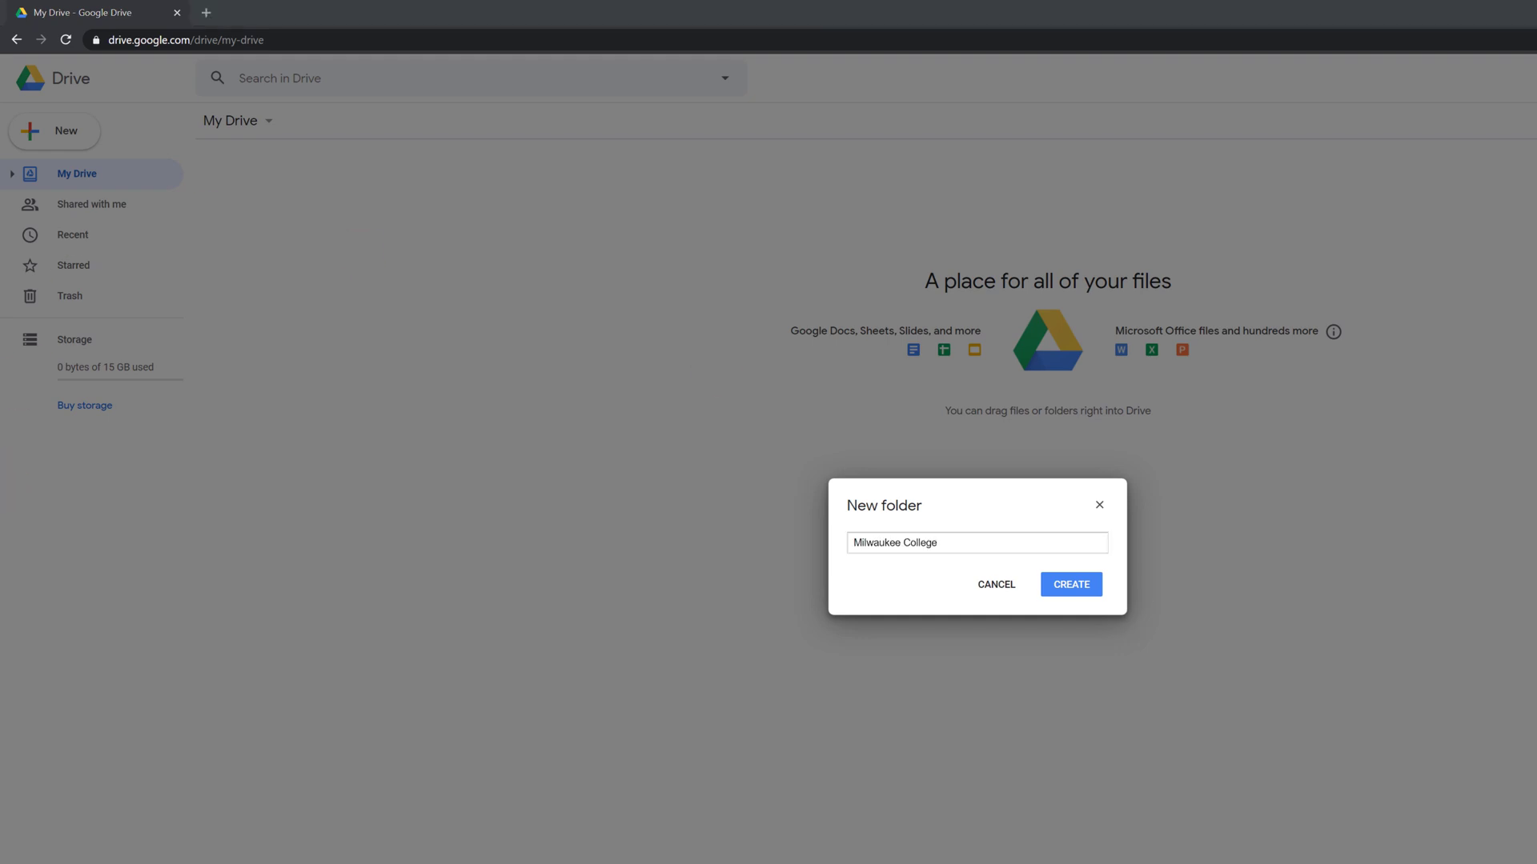
{"action": "left_click", "coordinate": [1074, 597]}
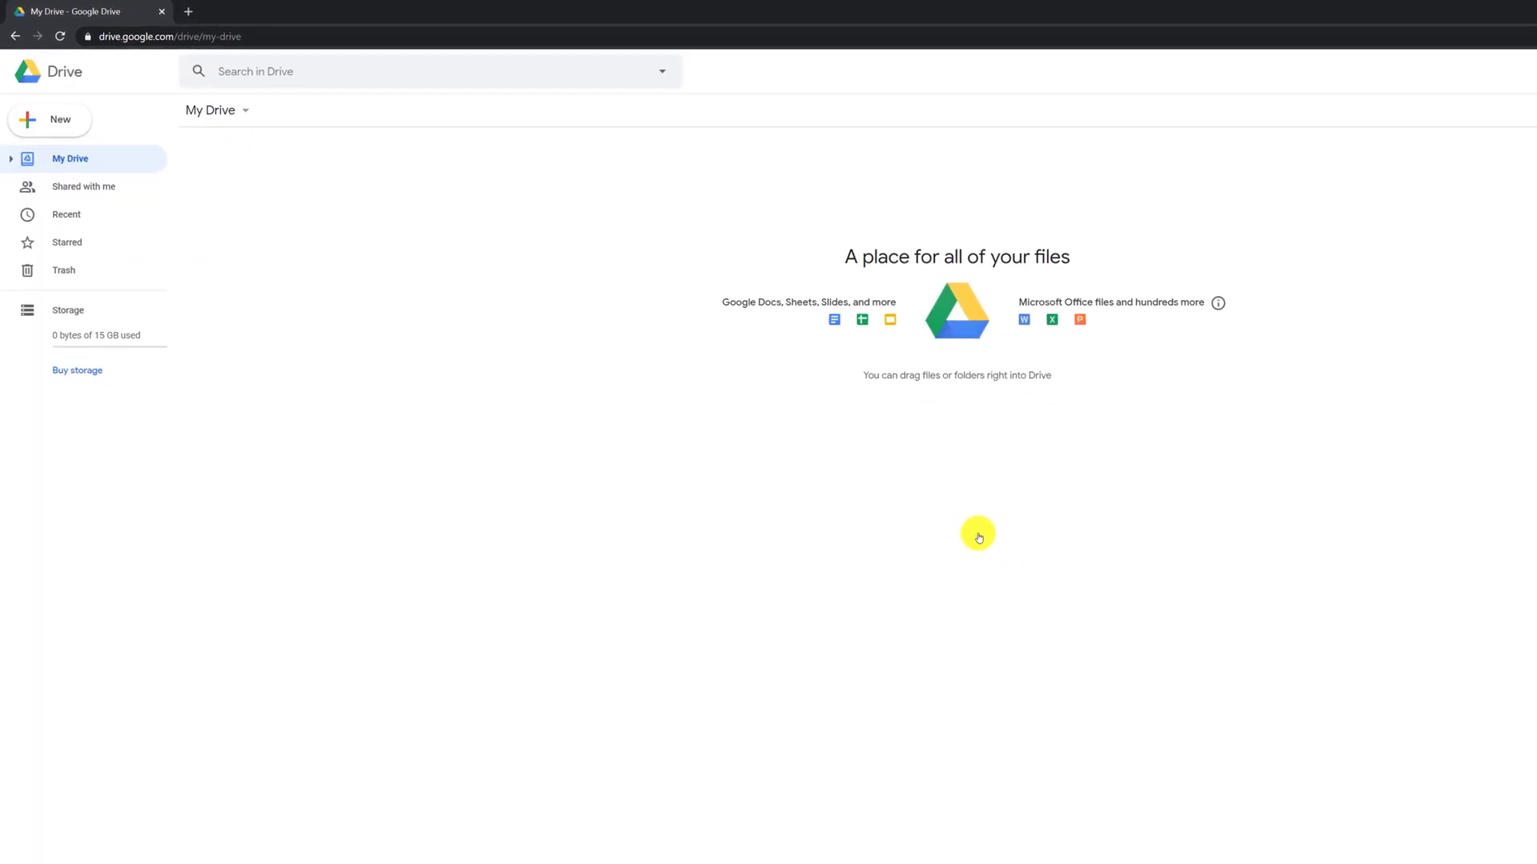
Select the Milwaukee College folder in My Drive and open it.
{"action": "left_click", "coordinate": [260, 190]}
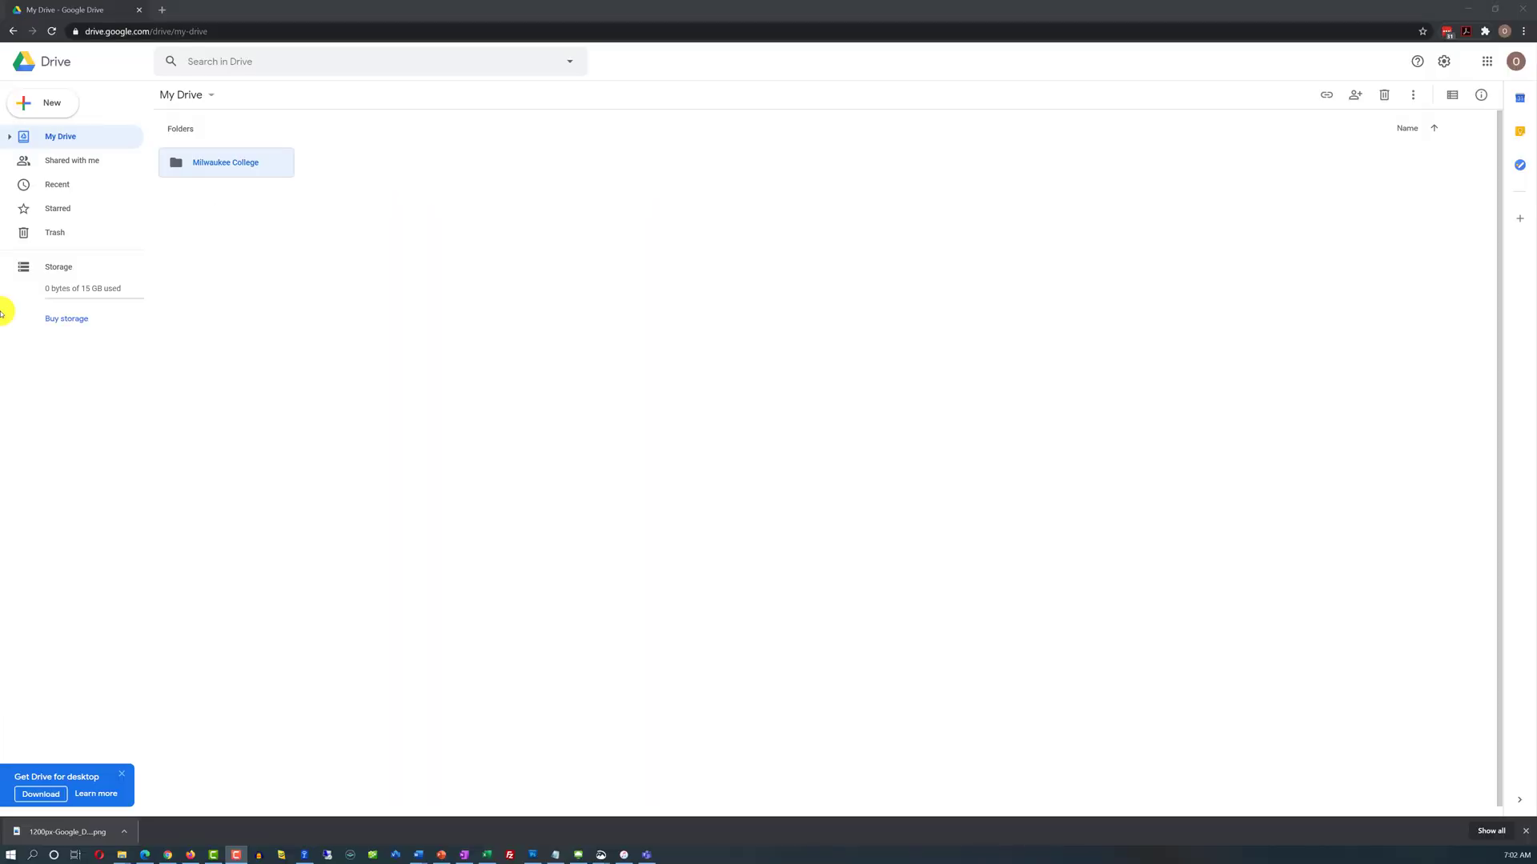
{"action": "left_click", "coordinate": [240, 164]}
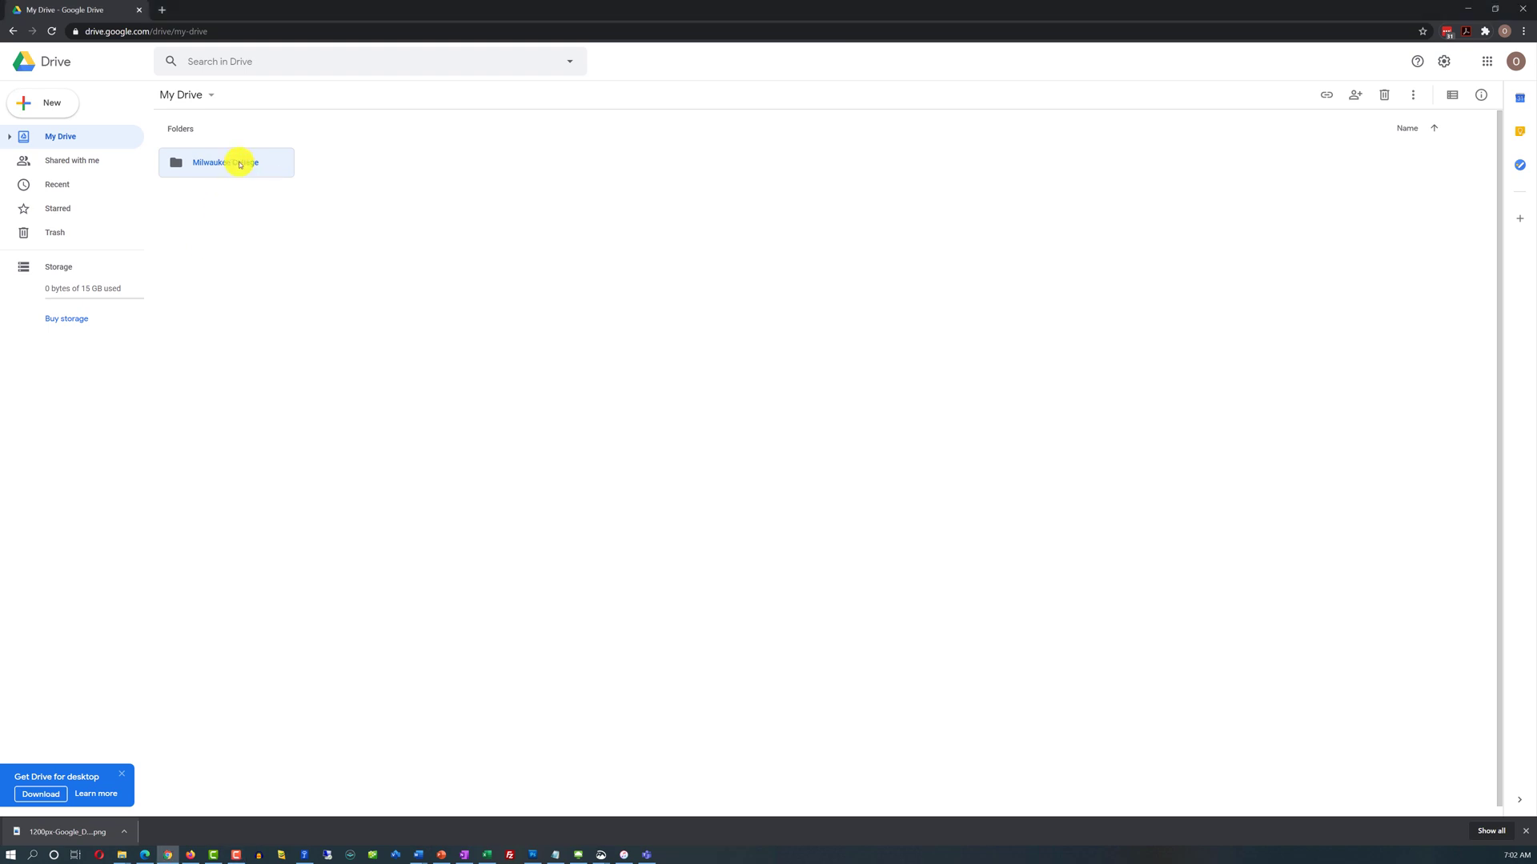
{"action": "double_click", "coordinate": [241, 164]}
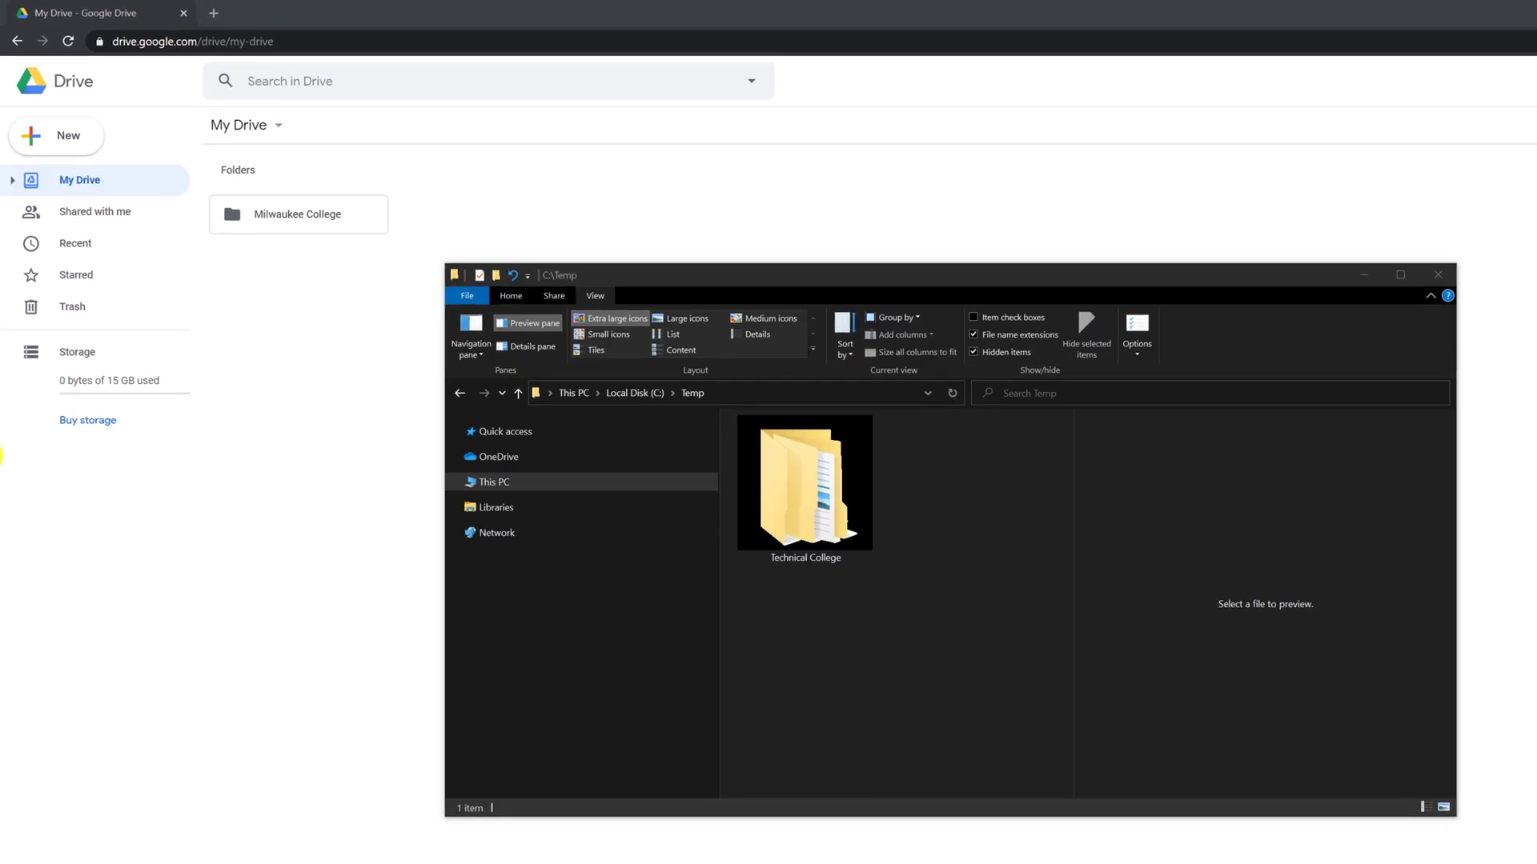
Browse the local Technical College folder in File Explorer down through Fall 2020 into Course - Introduction to Computers.
{"action": "double_click", "coordinate": [799, 502]}
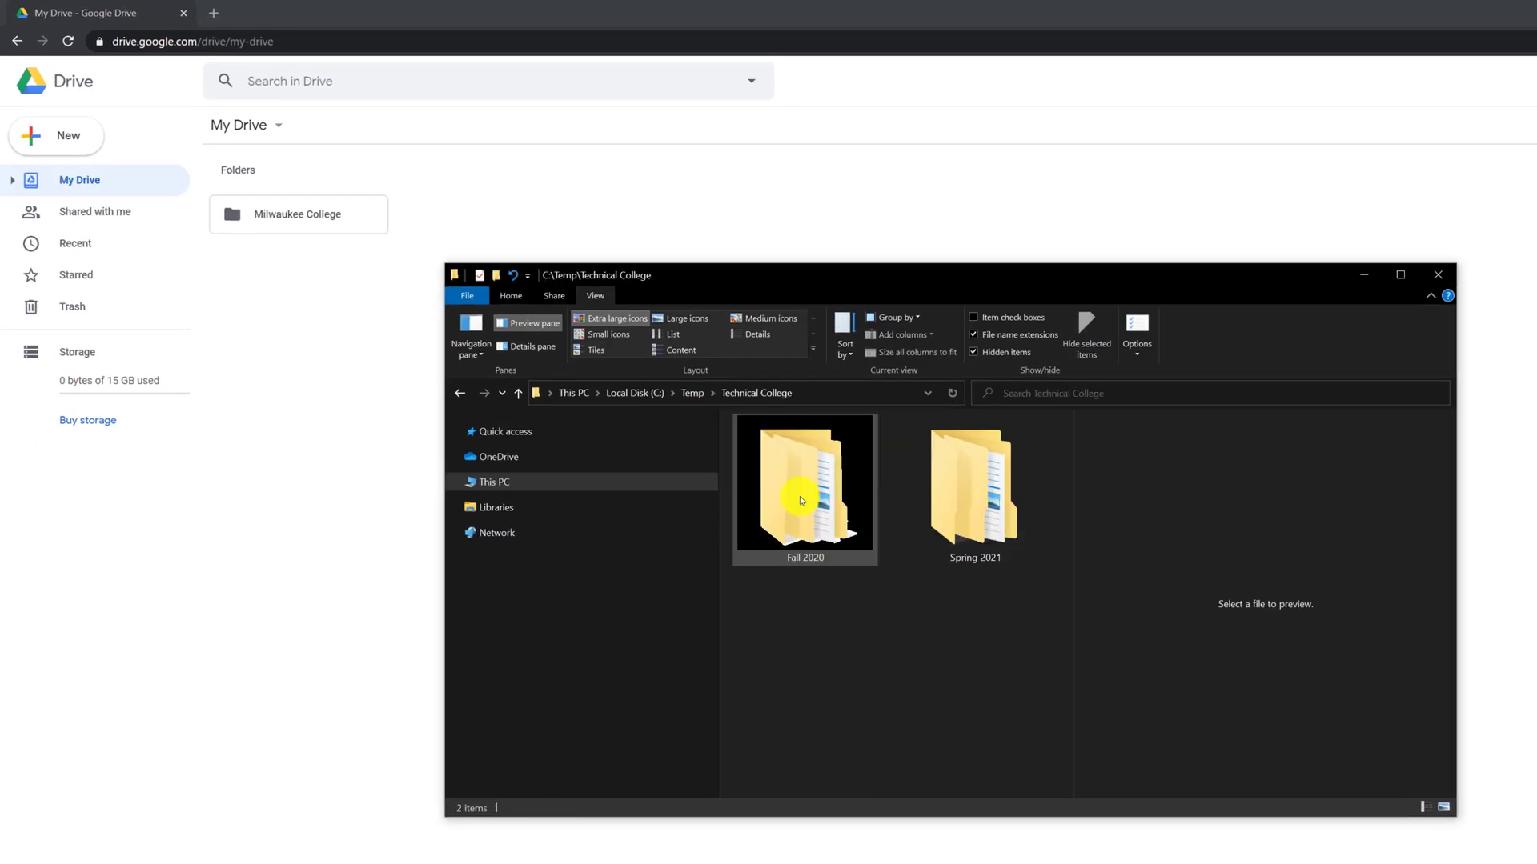
{"action": "double_click", "coordinate": [802, 501]}
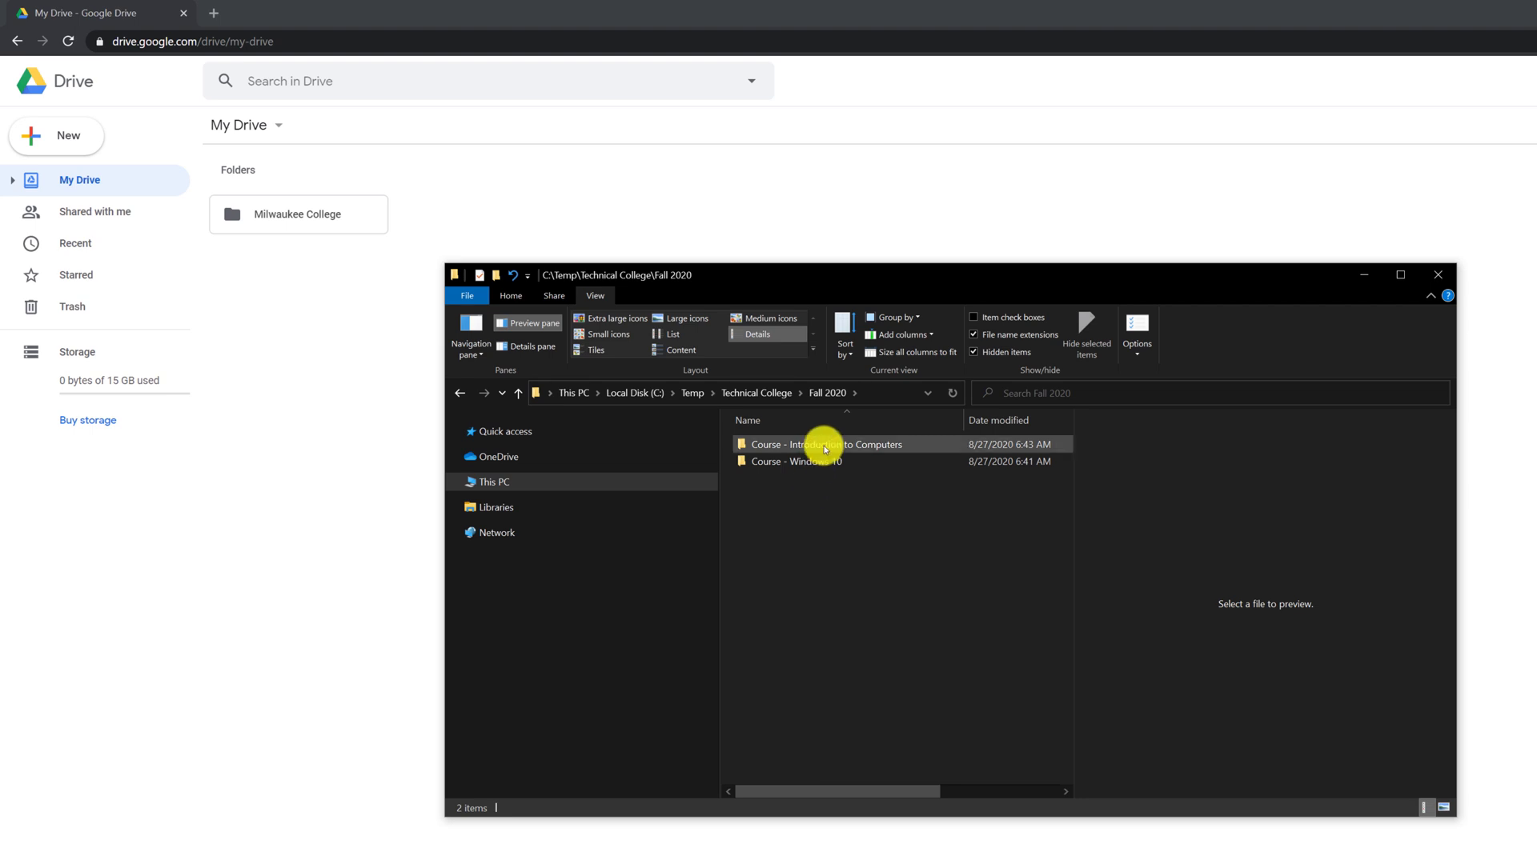
{"action": "double_click", "coordinate": [825, 447]}
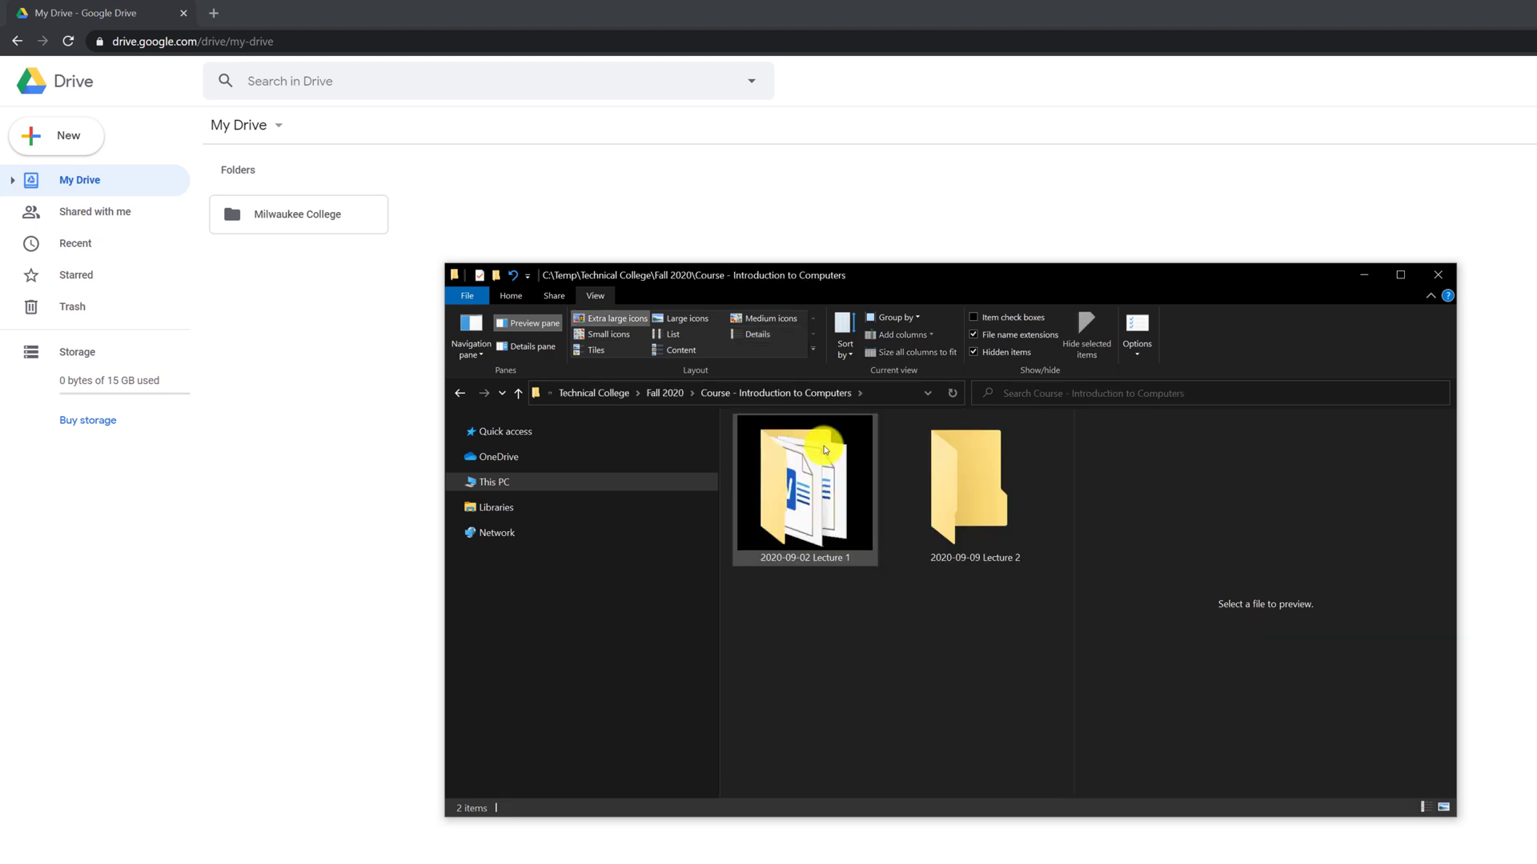
{"action": "mouse_move", "coordinate": [827, 534]}
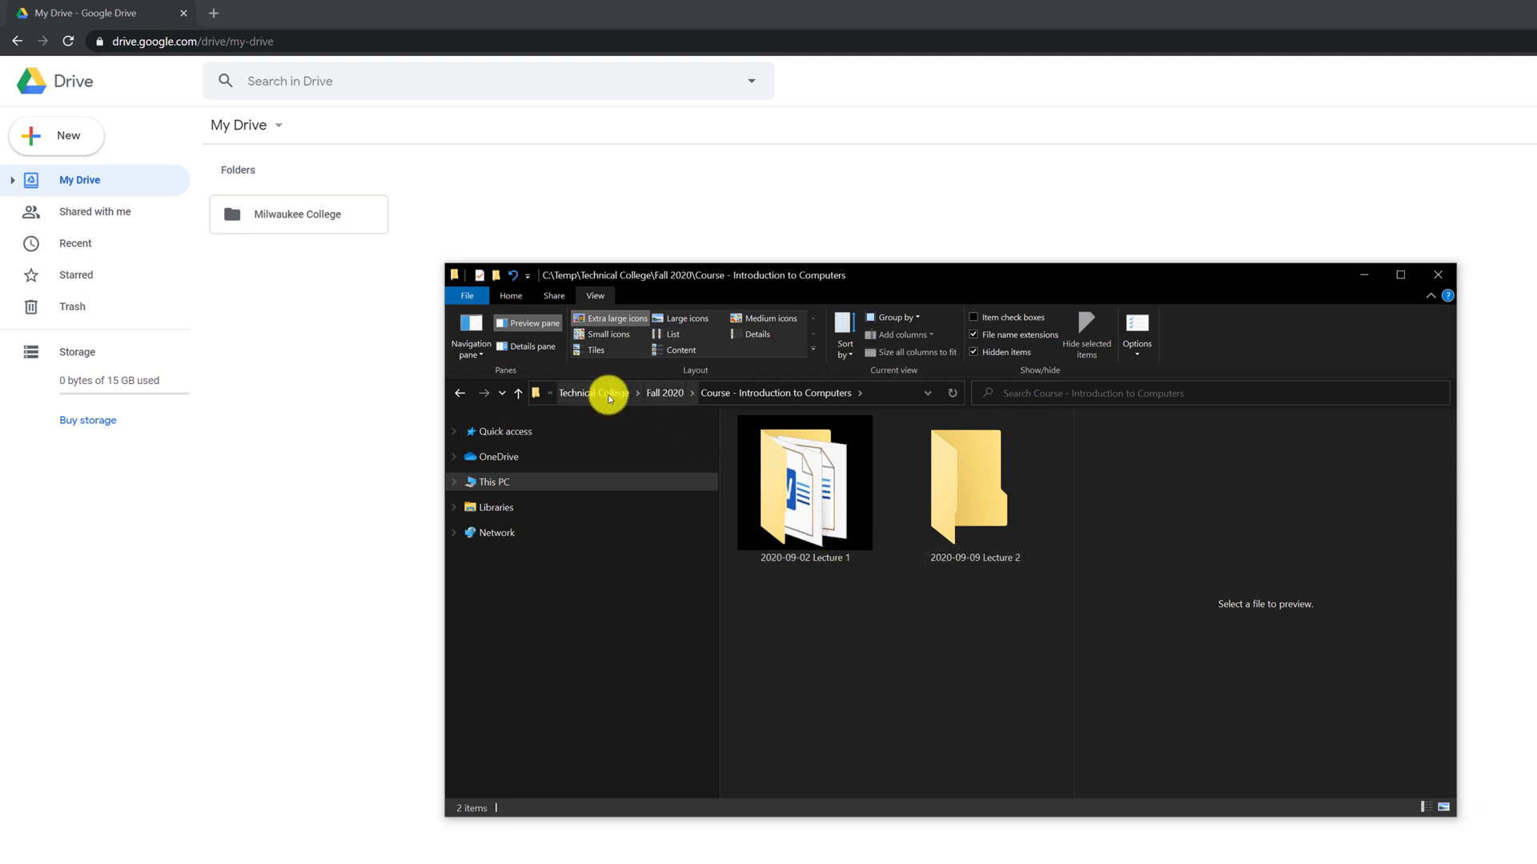
Return to the local C:\Temp folder and upload its whole Technical College folder into My Drive.
{"action": "left_click", "coordinate": [601, 392]}
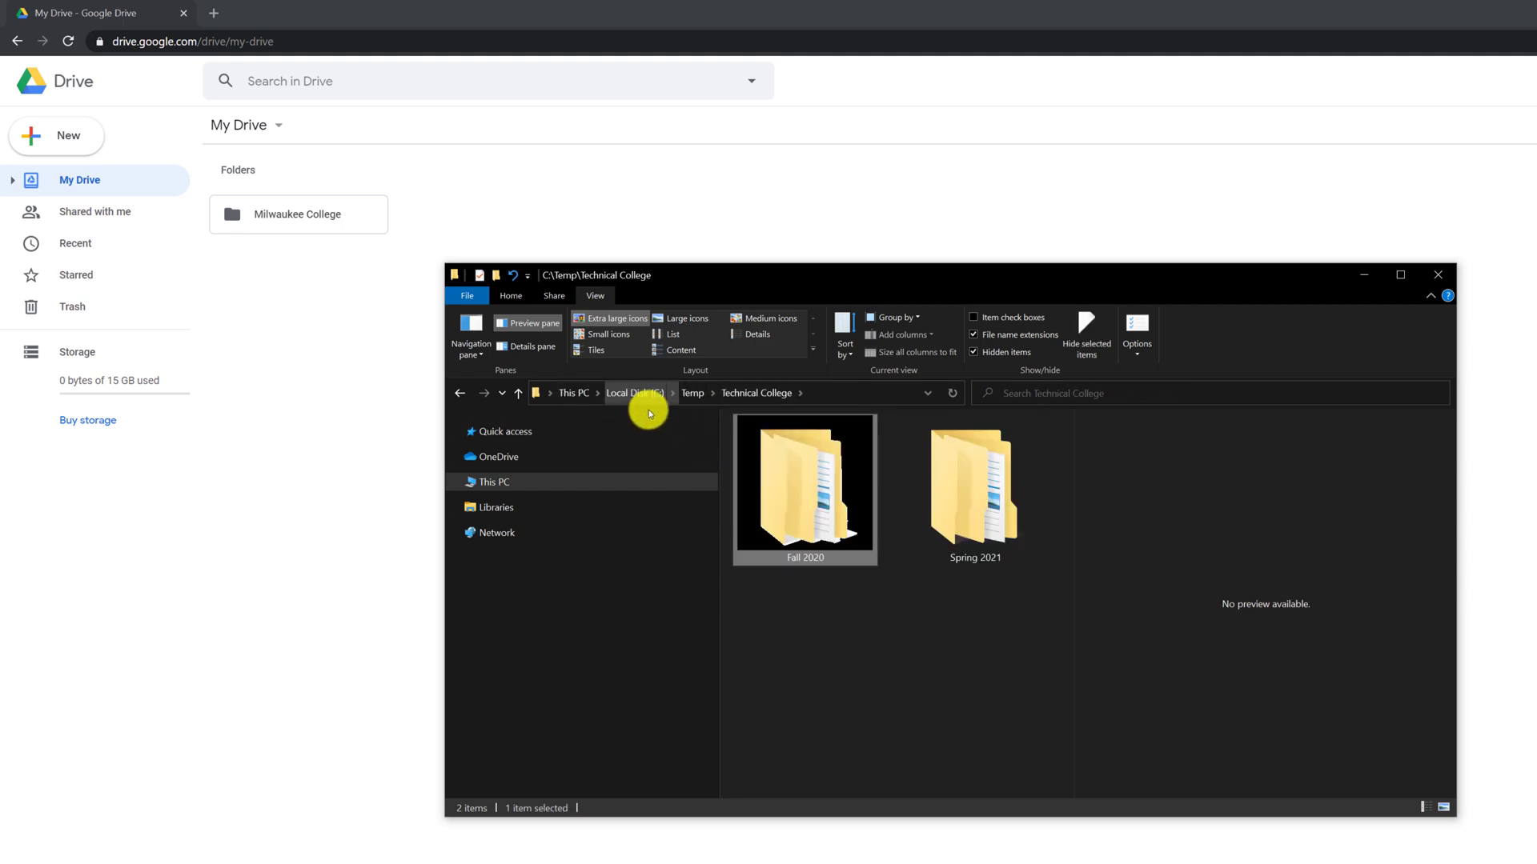
{"action": "left_click", "coordinate": [692, 393]}
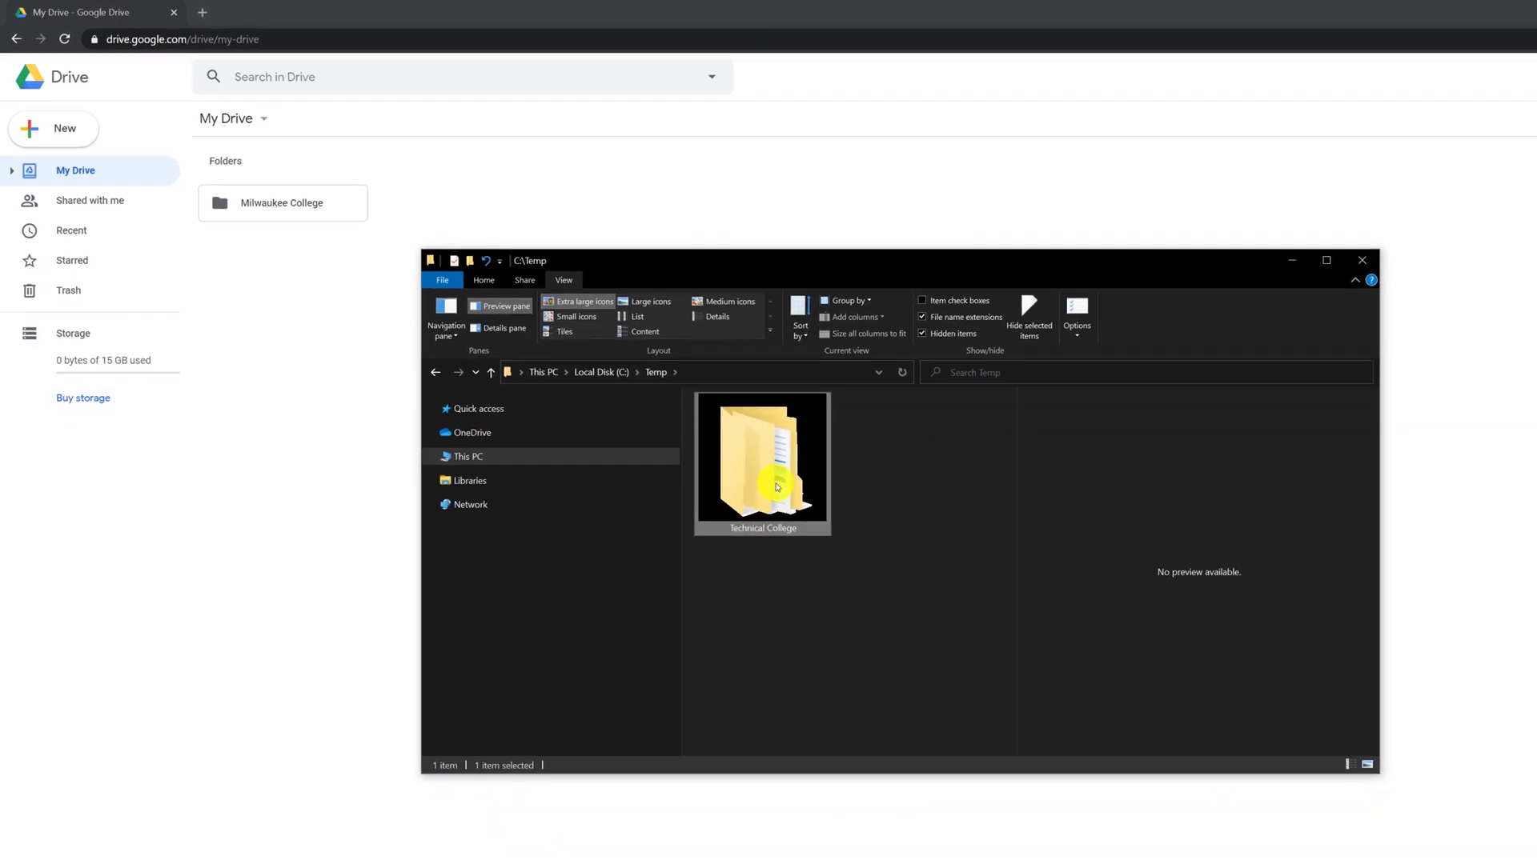
{"action": "left_click_drag", "start_coordinate": [776, 487], "coordinate": [304, 343]}
{"action": "left_click_drag", "start_coordinate": [247, 280], "coordinate": [240, 274]}
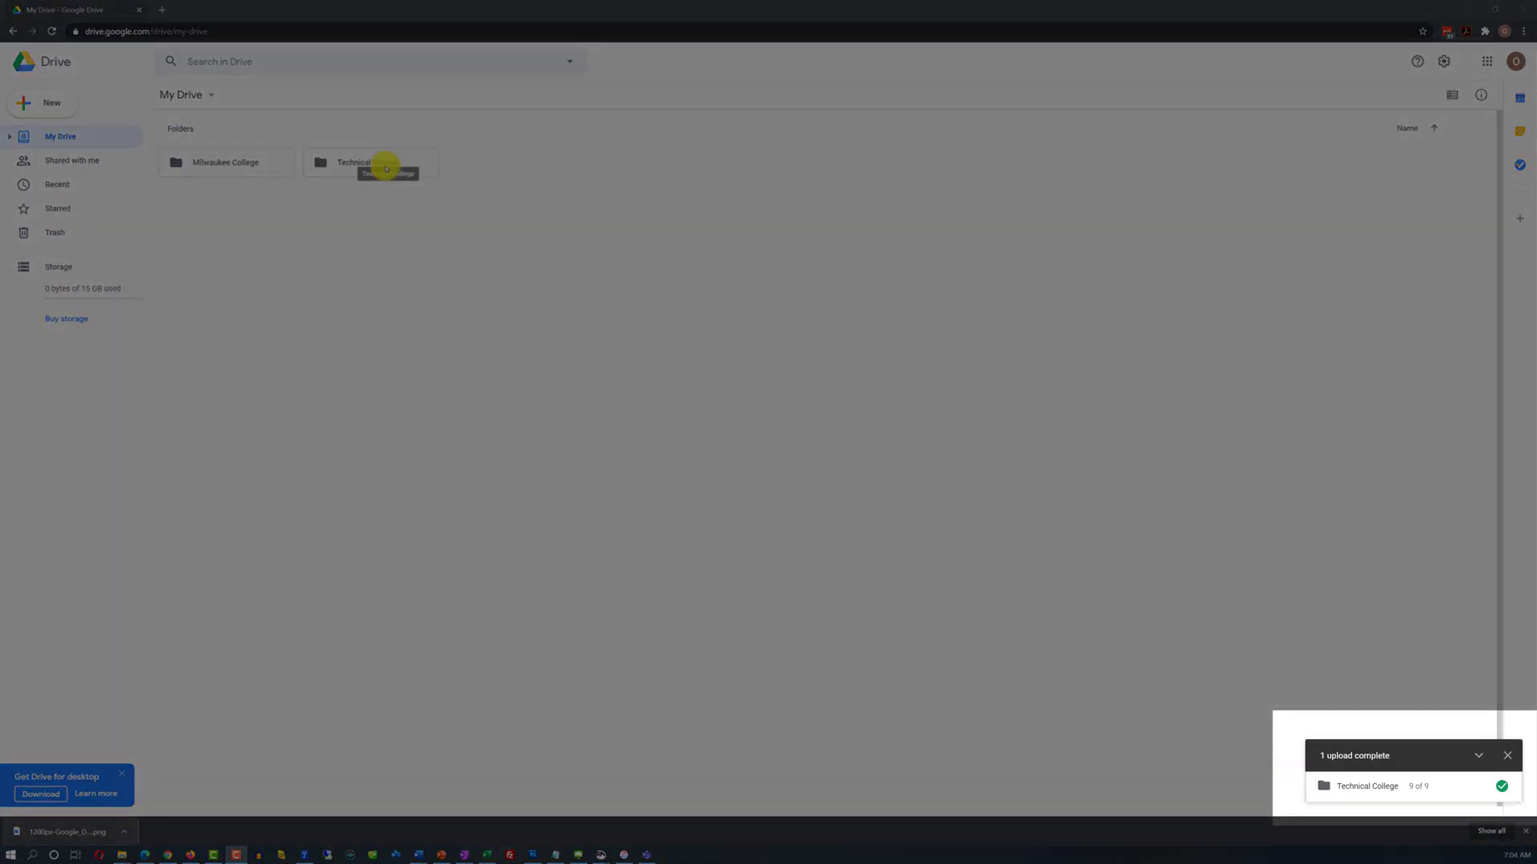
Browse the uploaded Technical College folder in Drive through Fall 2020 and Course - Introduction to Computers to 2020-09-02 Lecture 1.
{"action": "double_click", "coordinate": [385, 164]}
{"action": "left_click", "coordinate": [241, 164]}
{"action": "double_click", "coordinate": [242, 166]}
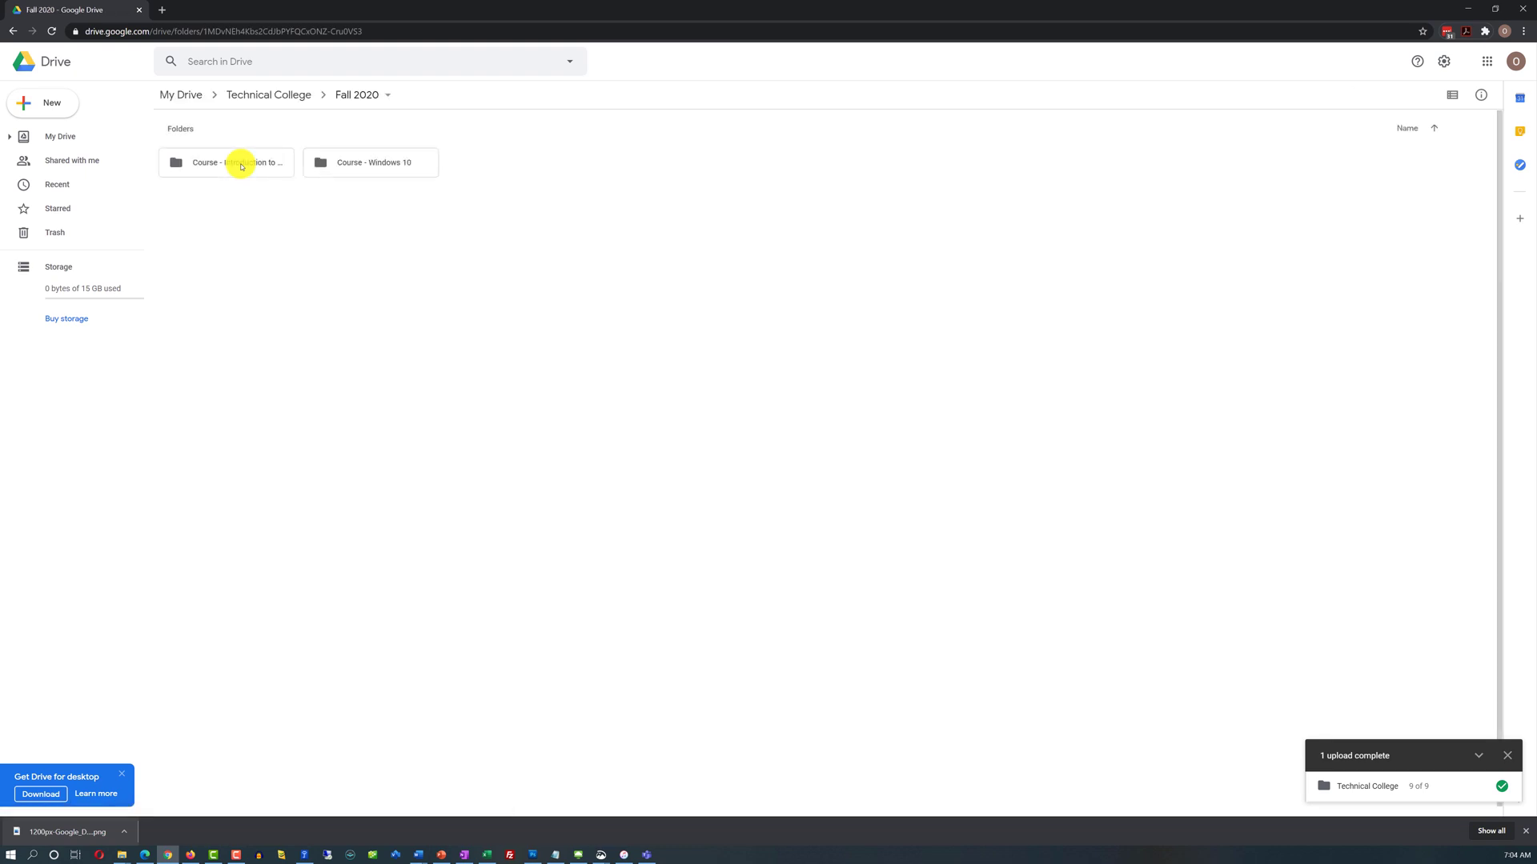
{"action": "double_click", "coordinate": [242, 166]}
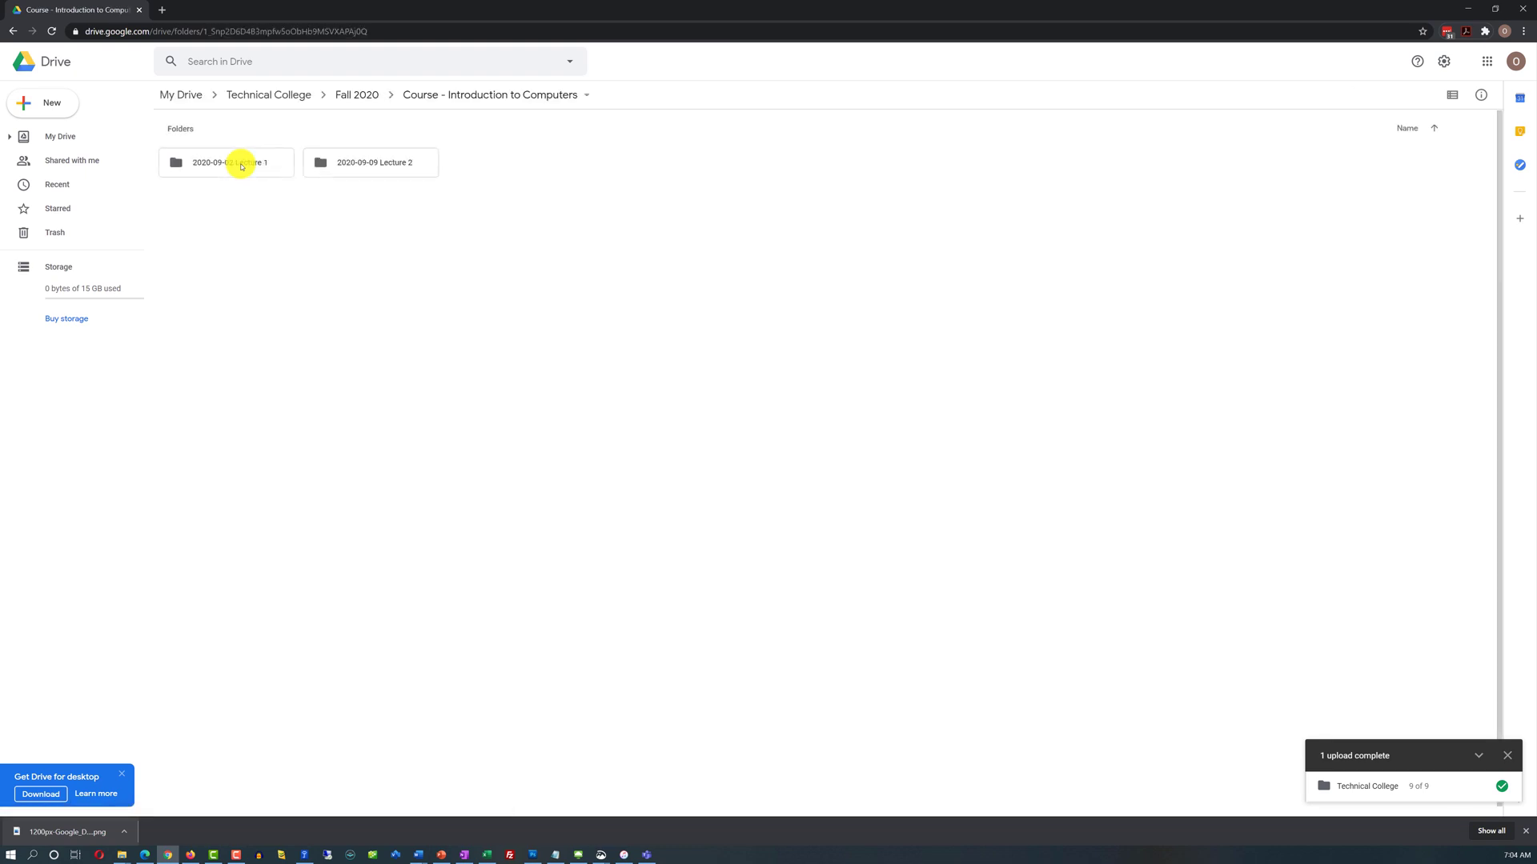
{"action": "double_click", "coordinate": [241, 164]}
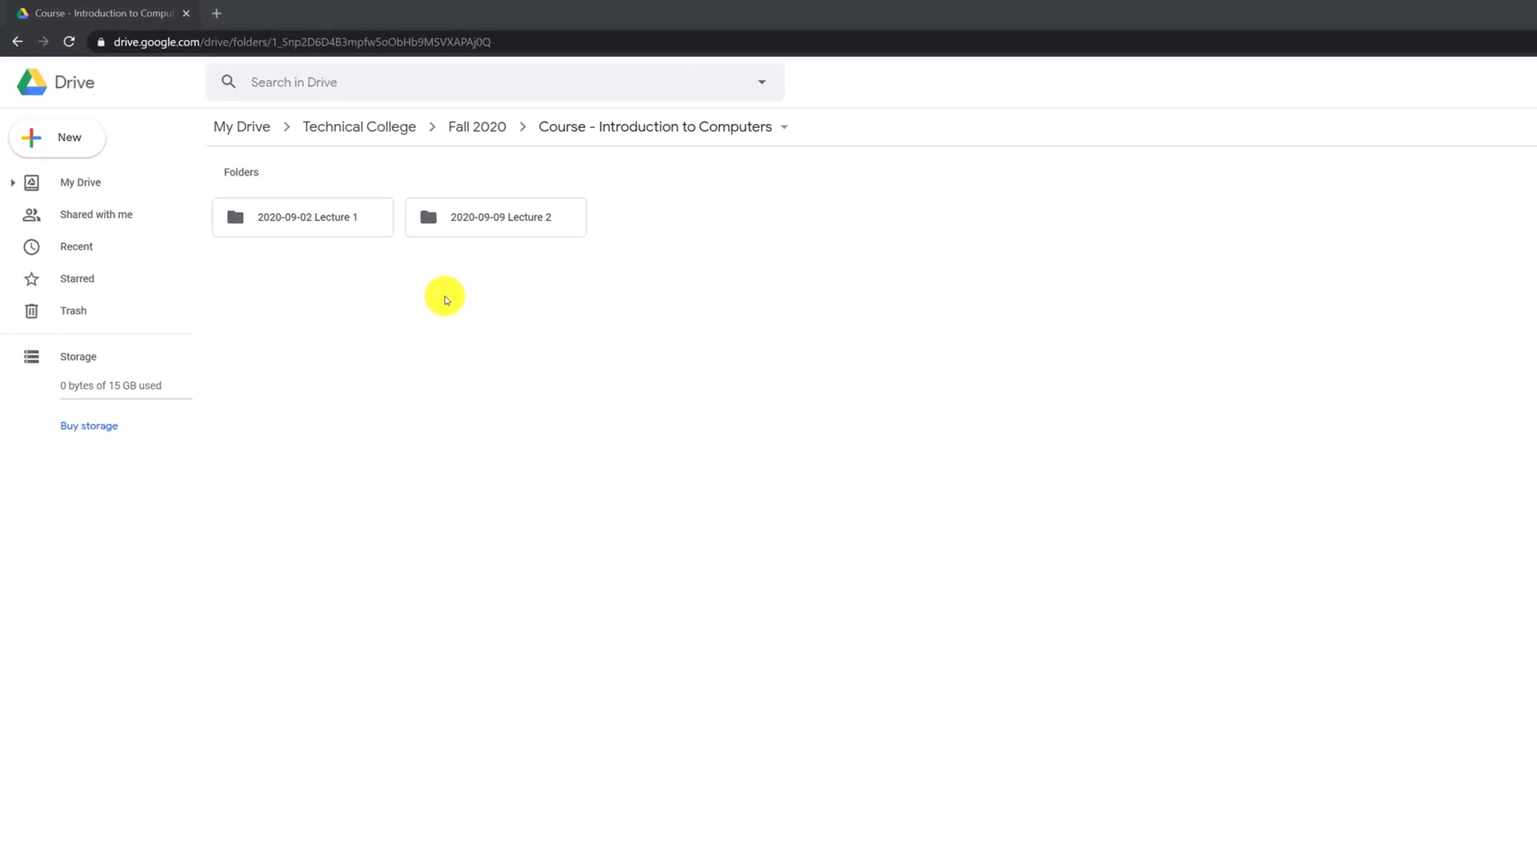
Create a blank Google Docs document in the 2020-09-09 Lecture 2 folder and title it Team Project.
{"action": "double_click", "coordinate": [509, 232]}
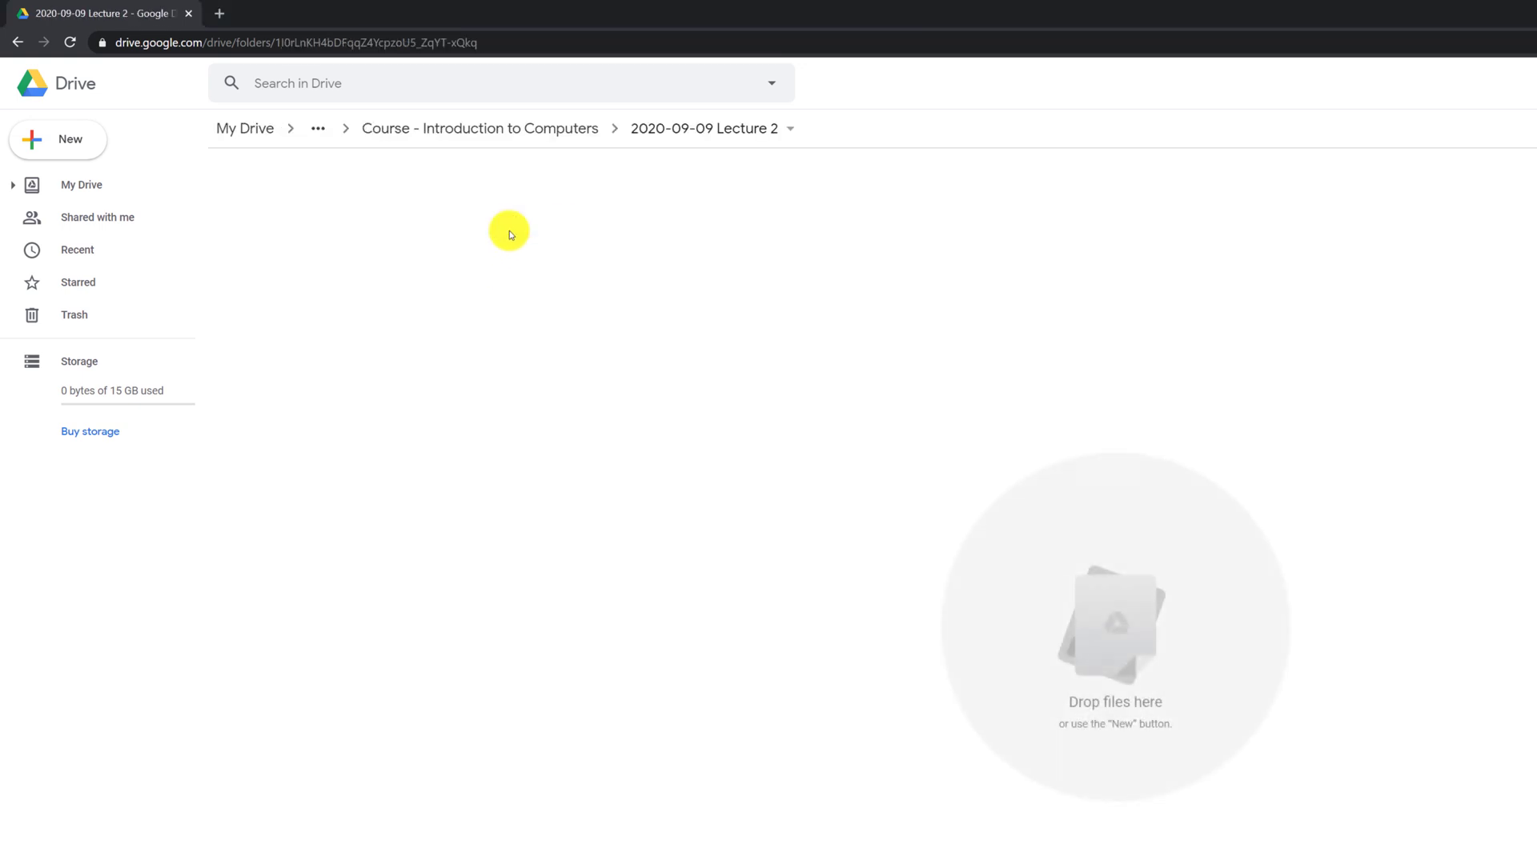
{"action": "left_click", "coordinate": [70, 141]}
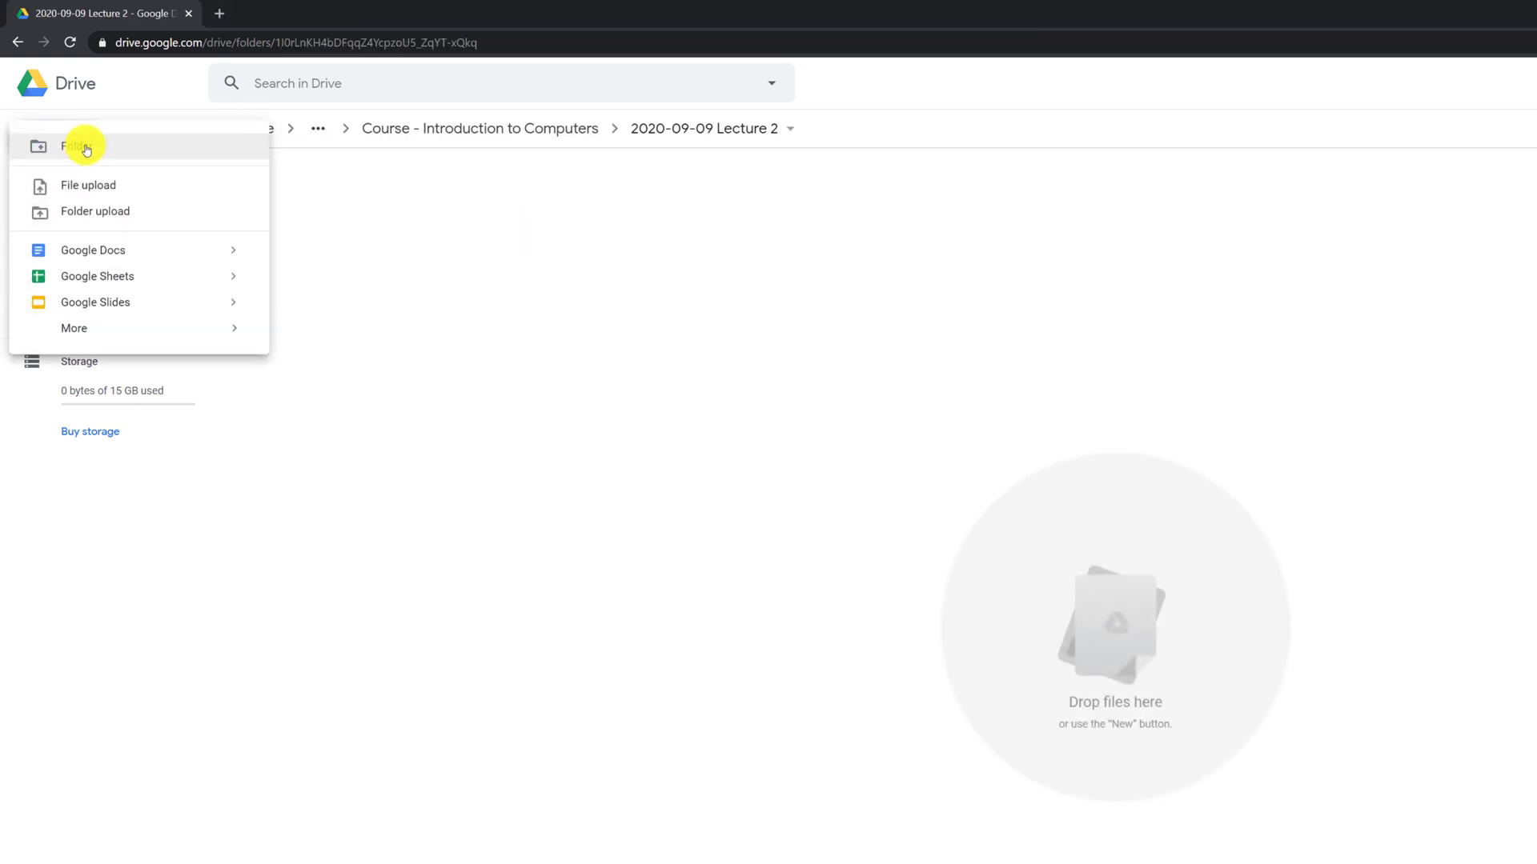
{"action": "left_click", "coordinate": [112, 250]}
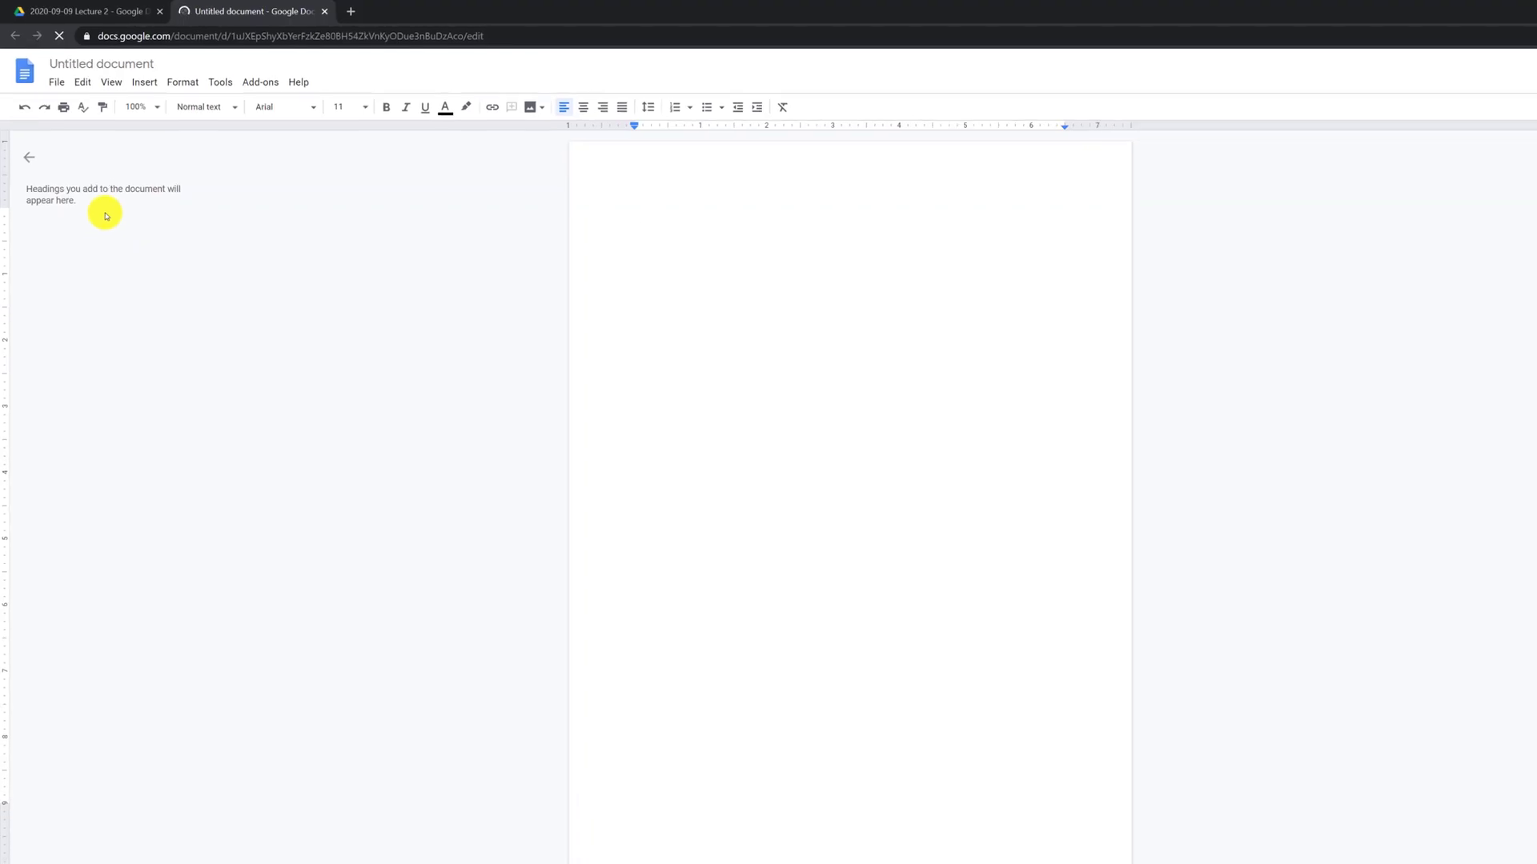
{"action": "left_click", "coordinate": [118, 64]}
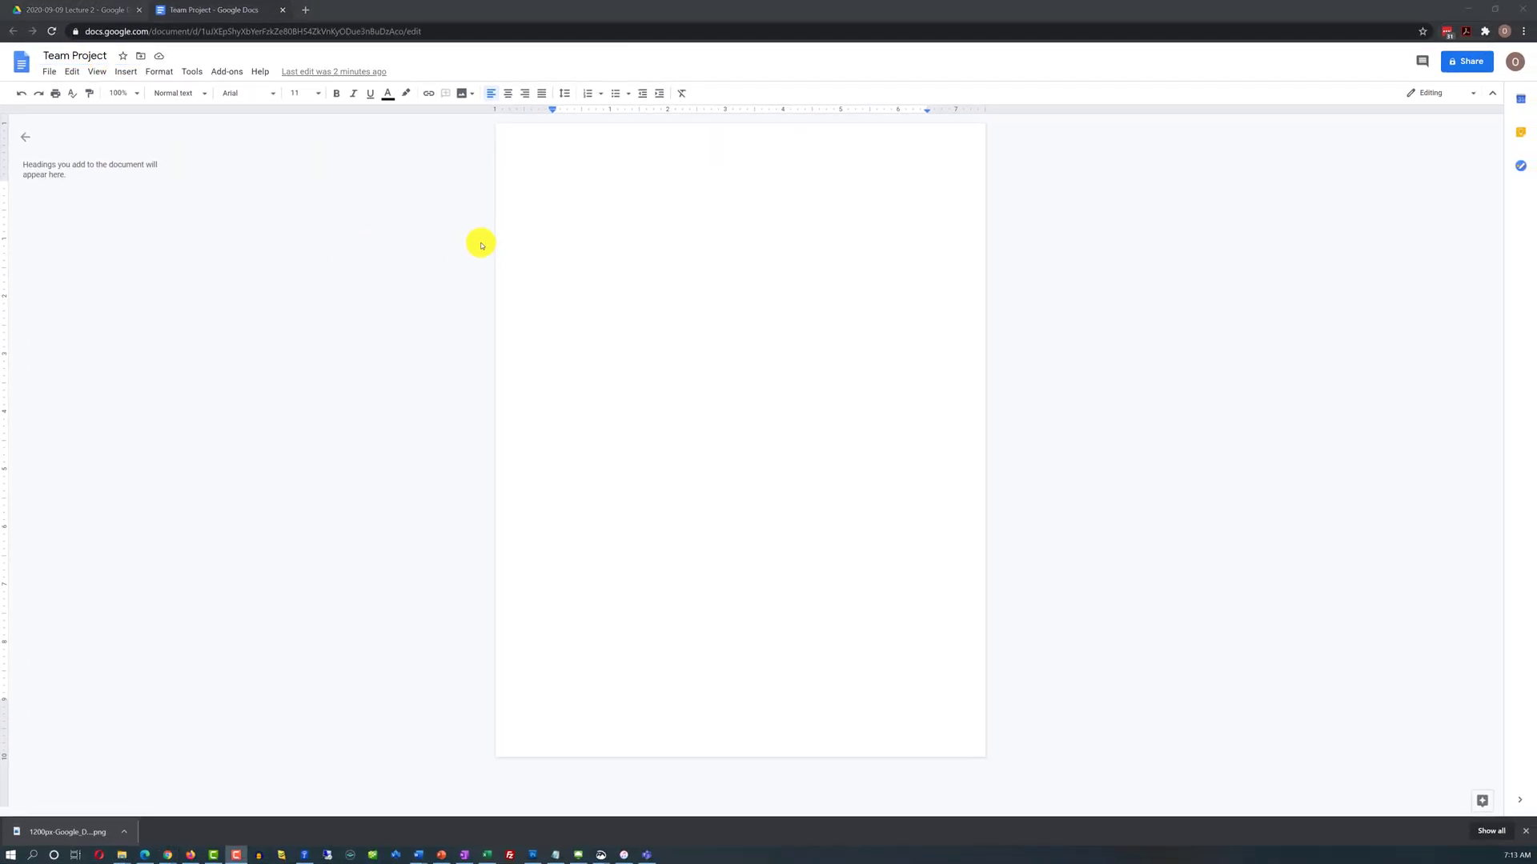
Write the heading "How to Protect Animals on the planet" with a paragraph on reducing one's personal footprint, and share the document with a collaborator.
{"action": "left_click", "coordinate": [559, 195]}
{"action": "type", "text": "How to Protect Animals on the planet Reduce your personal footprint on the planet. Drive less, walk and exercise more.  Support better public transport, use biodegradable products and eat whole food from your farmers market."}
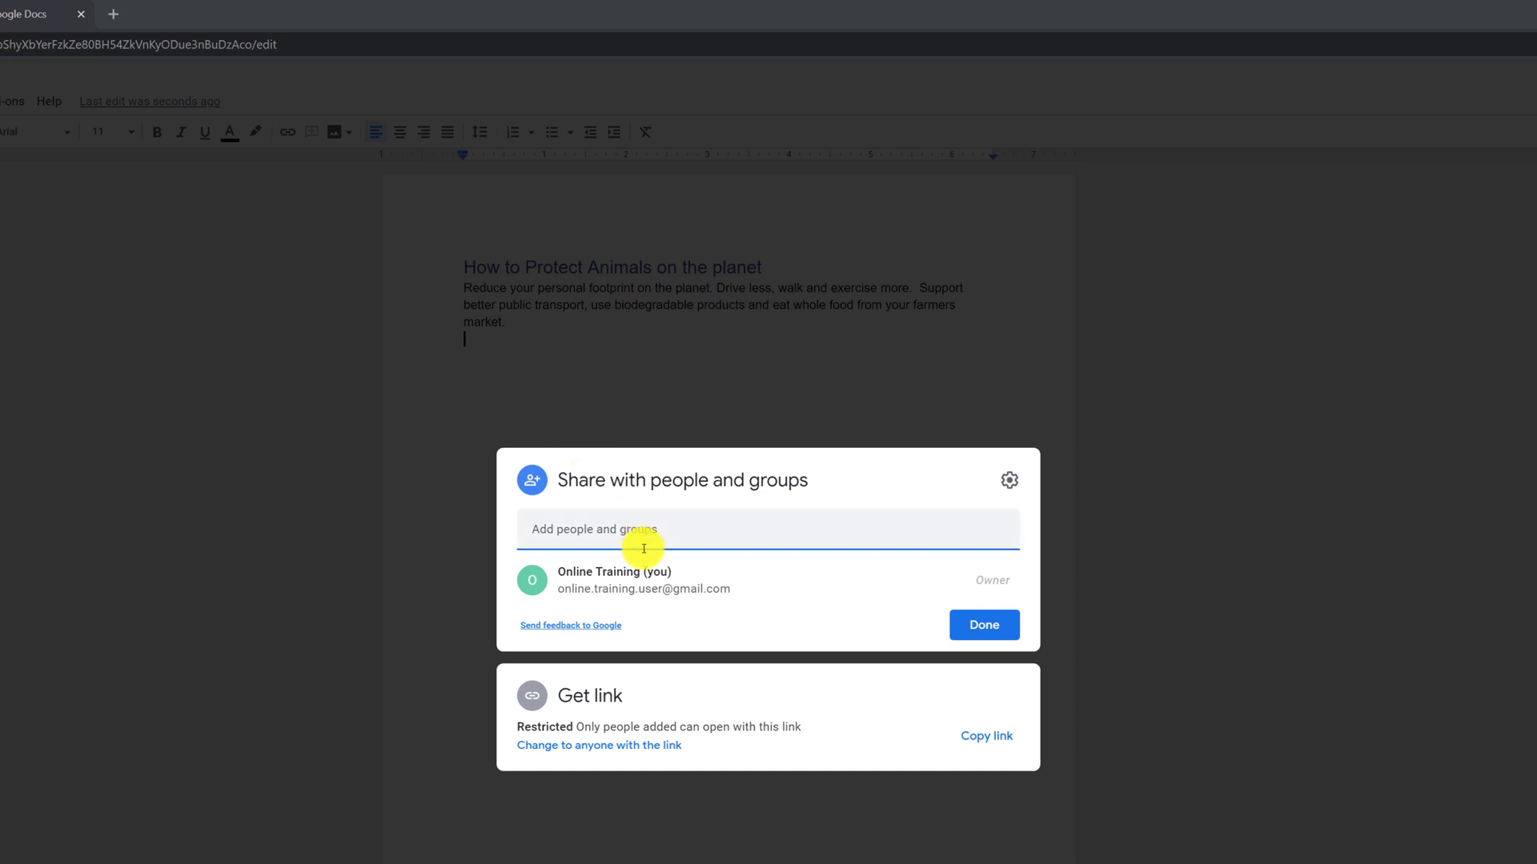
{"action": "left_click", "coordinate": [557, 532]}
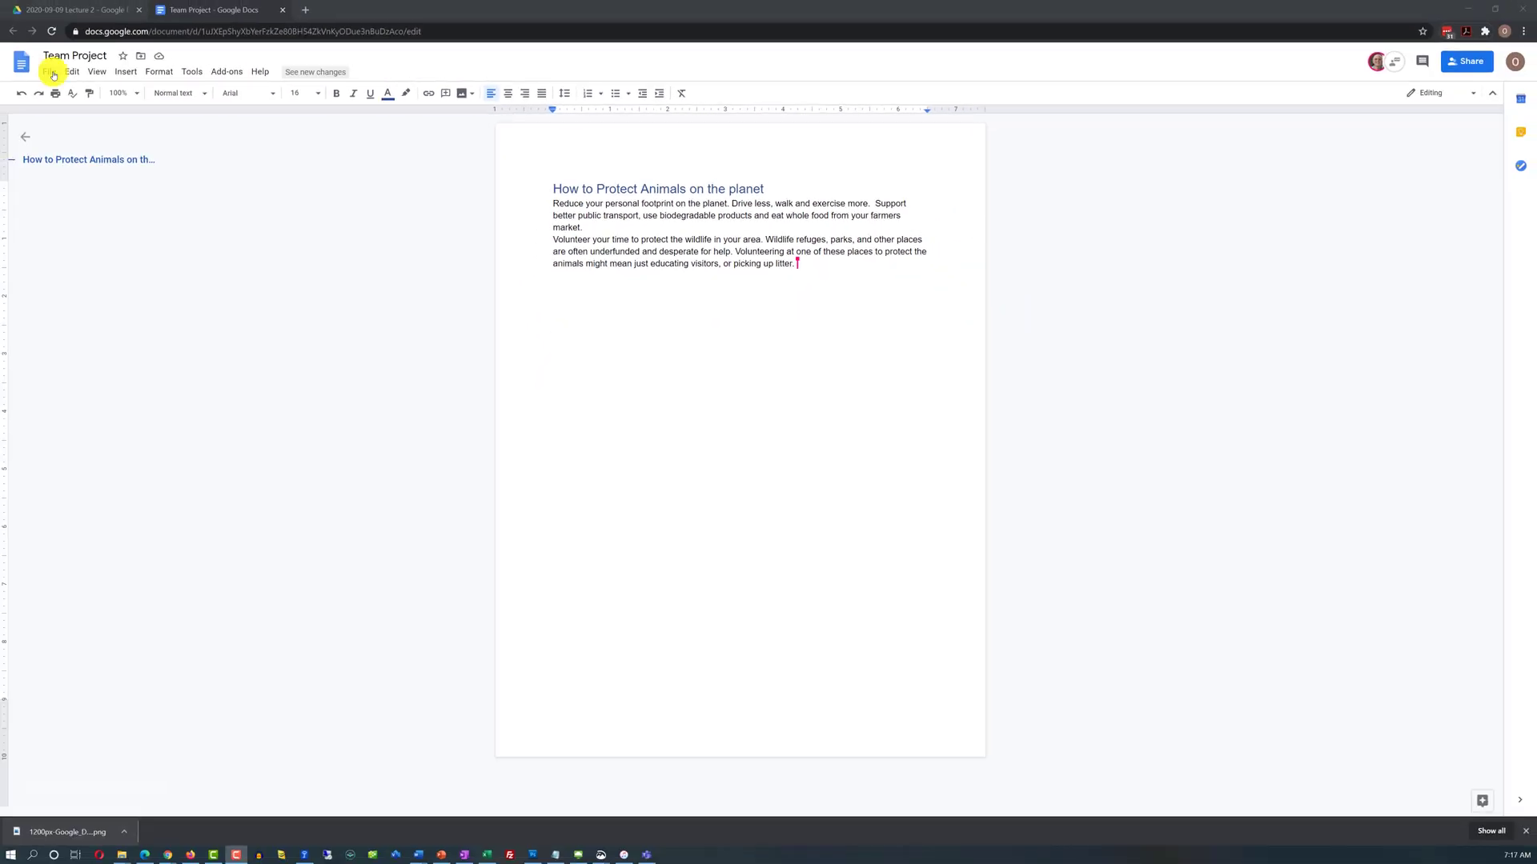
Open the version history of the Team Project document to review its changes.
{"action": "left_click", "coordinate": [53, 74]}
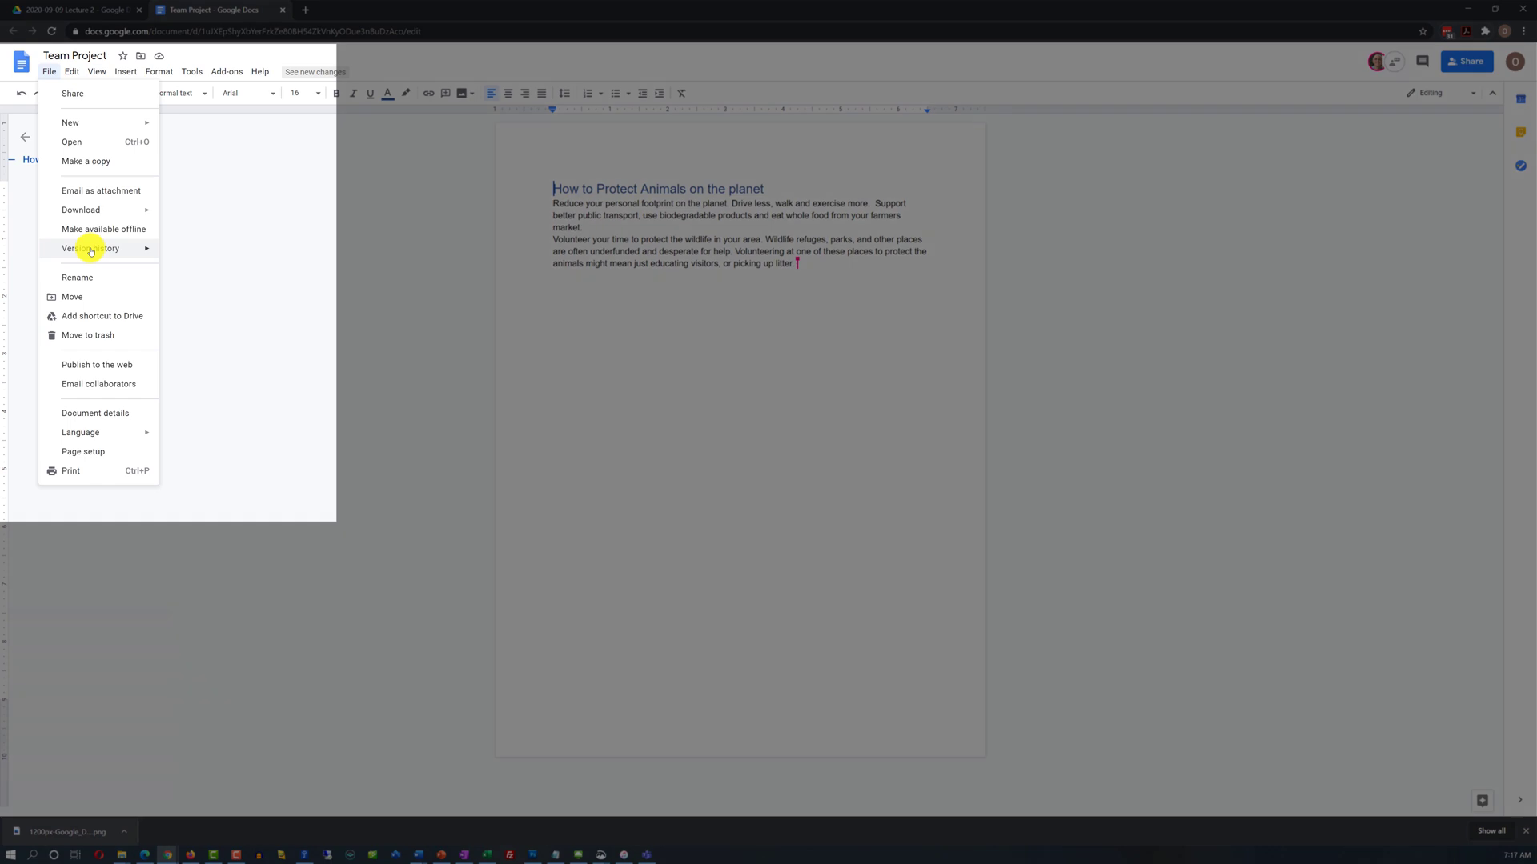
{"action": "mouse_move", "coordinate": [91, 251]}
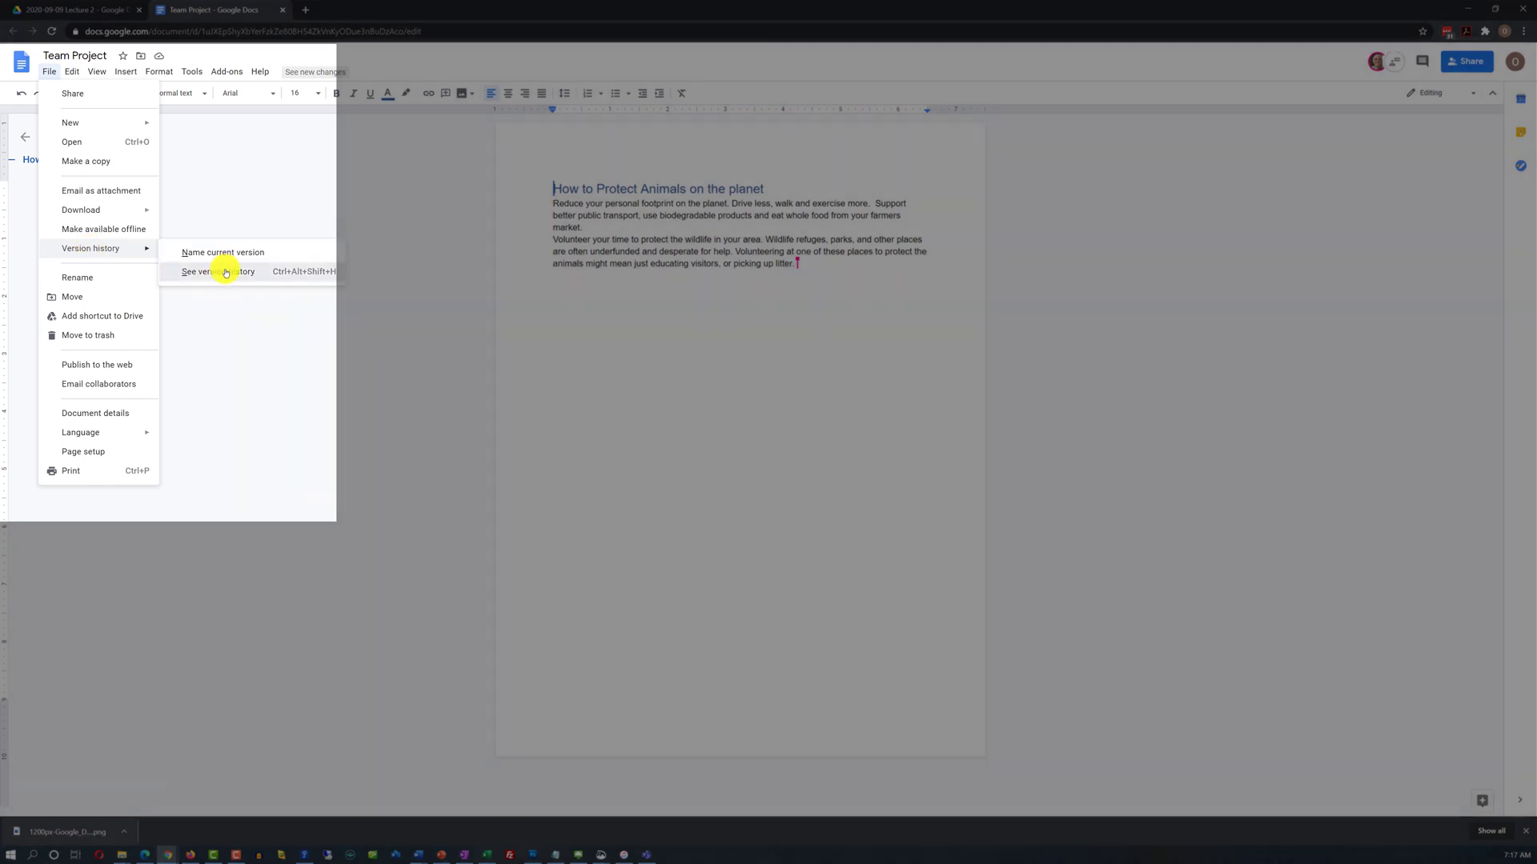
{"action": "left_click", "coordinate": [224, 271]}
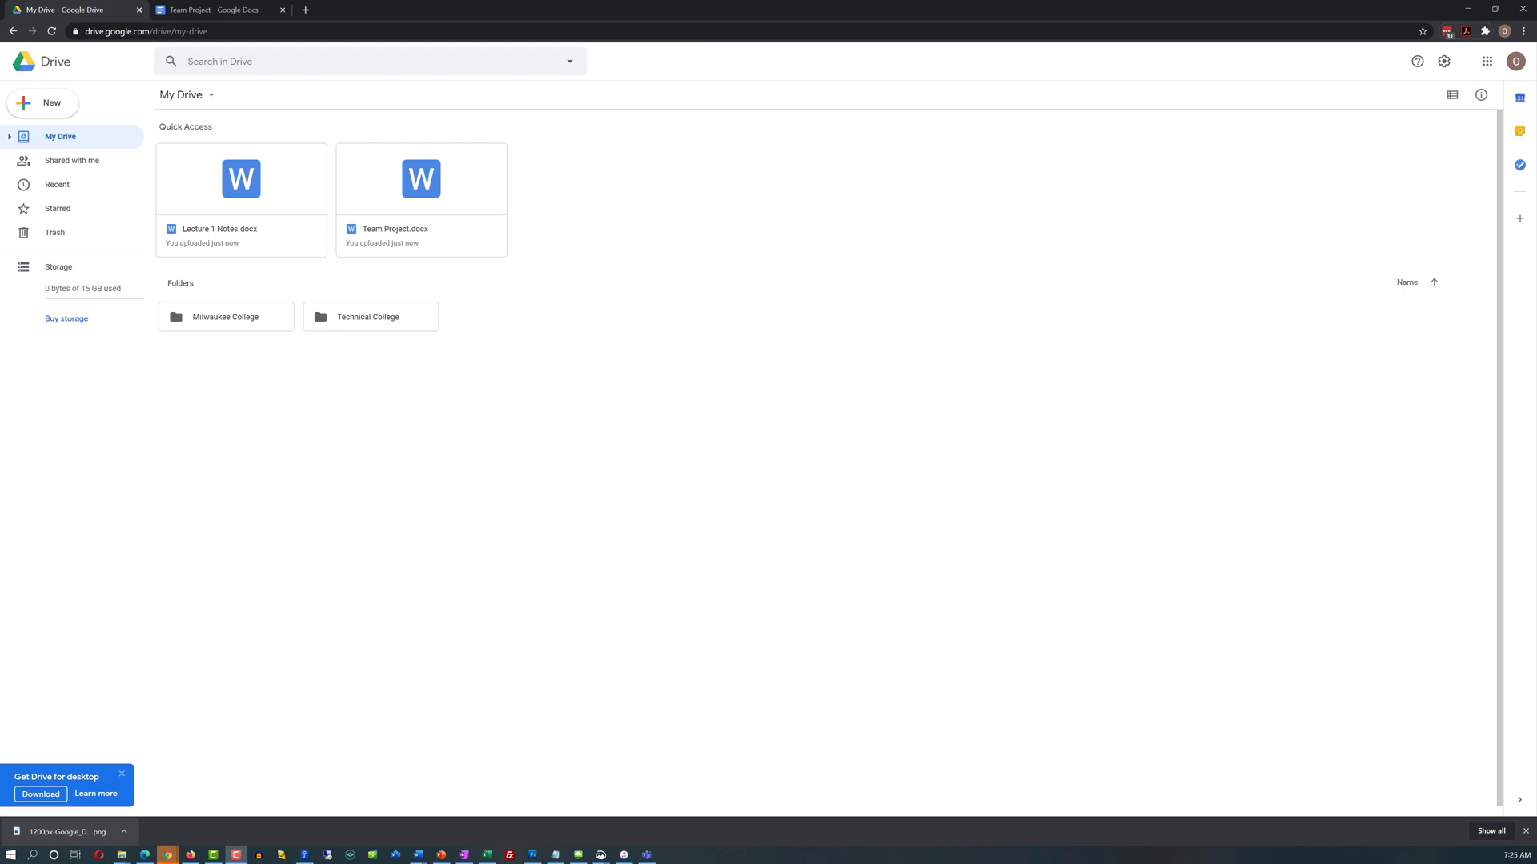
Create a new folder named YouTube Thumbnails in My Drive.
{"action": "key", "text": "alt+Tab"}
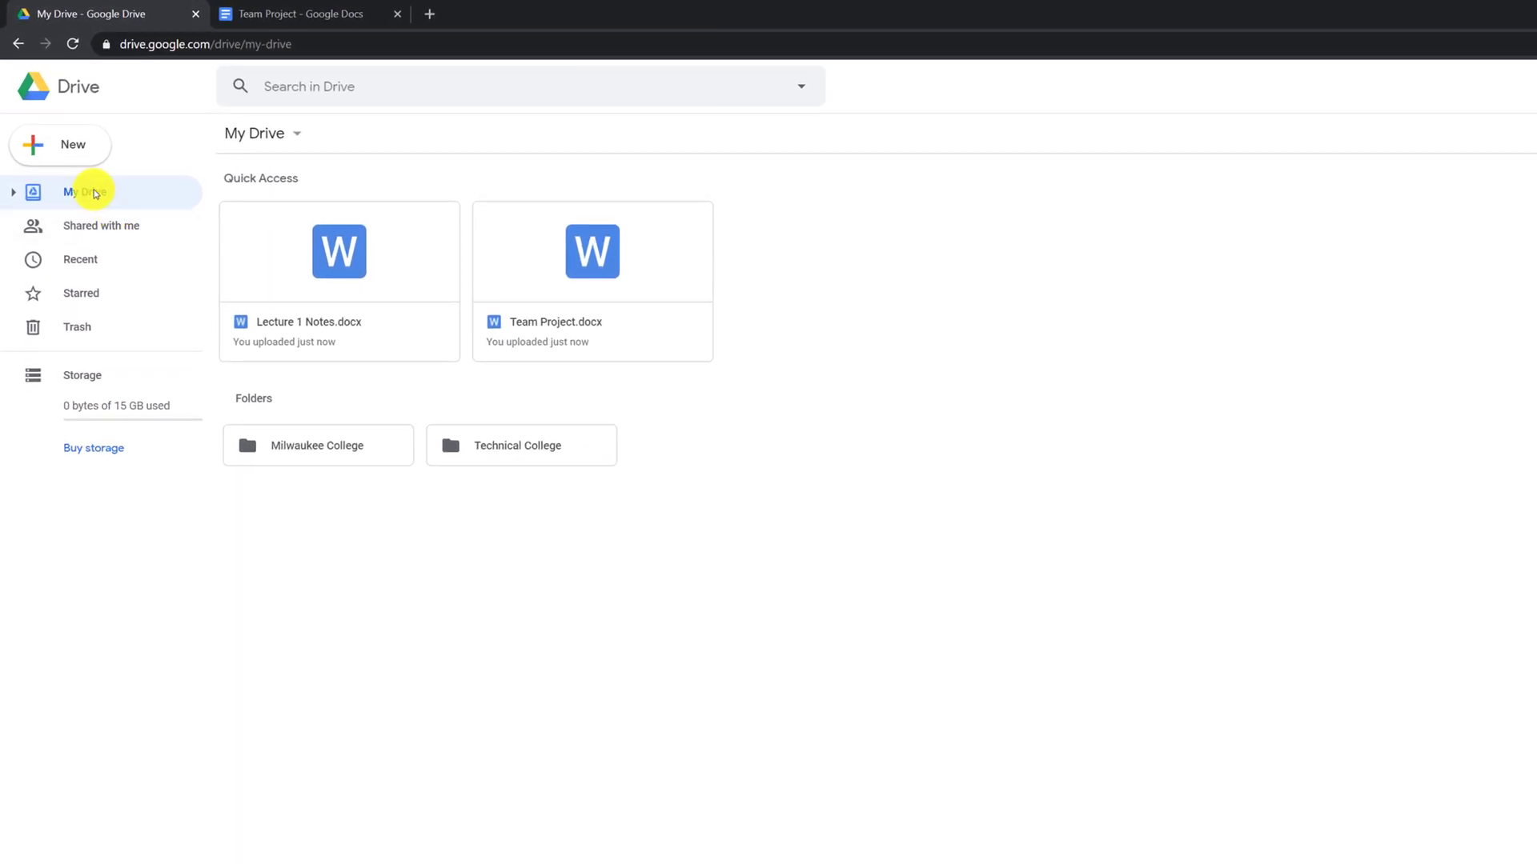
{"action": "left_click", "coordinate": [76, 149]}
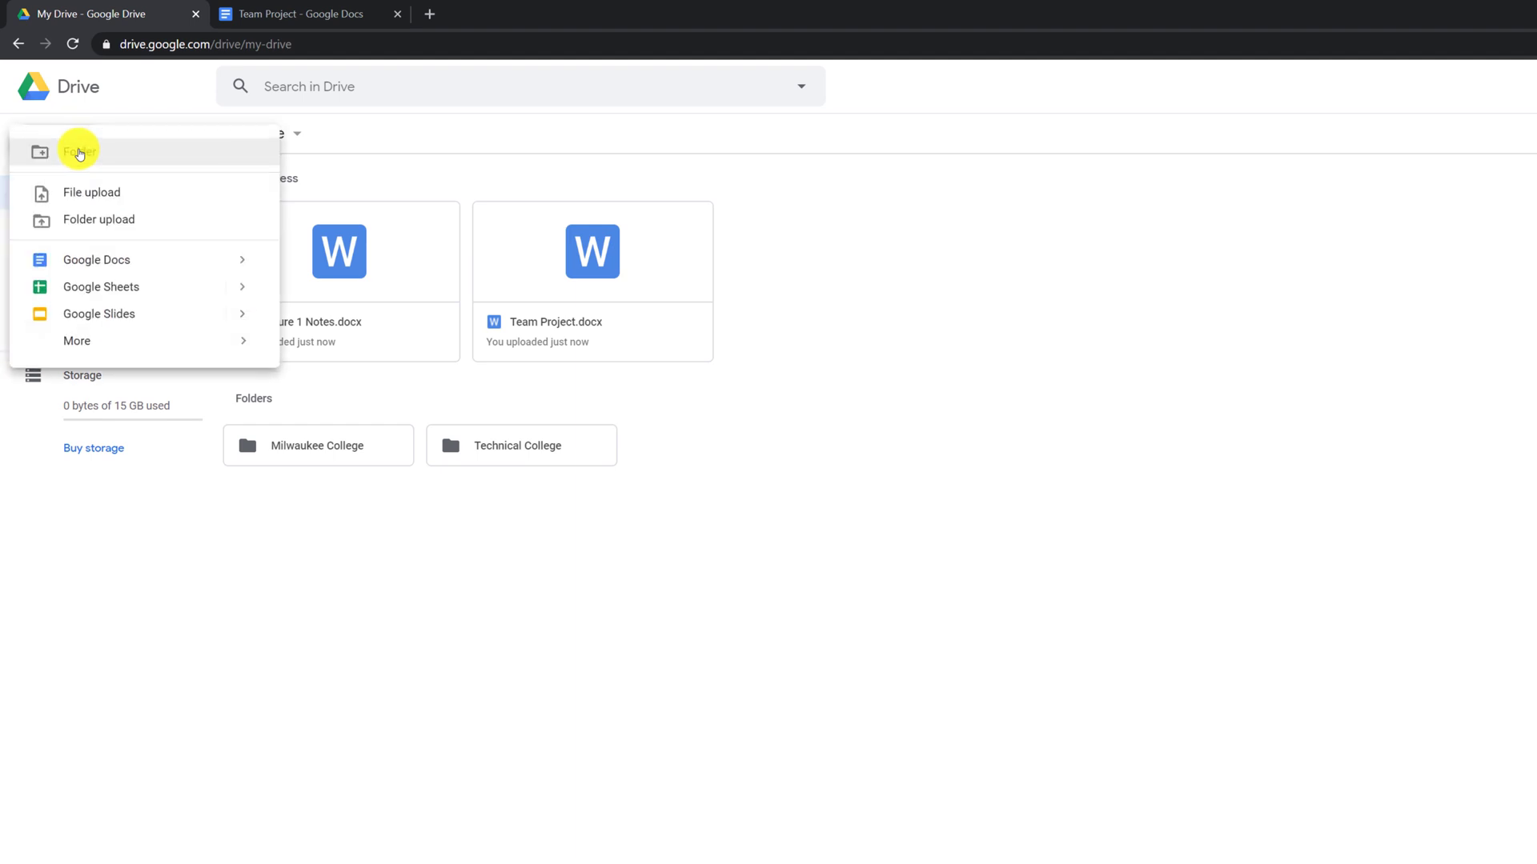
{"action": "left_click", "coordinate": [79, 153]}
{"action": "type", "text": "YouTube Thumbnails"}
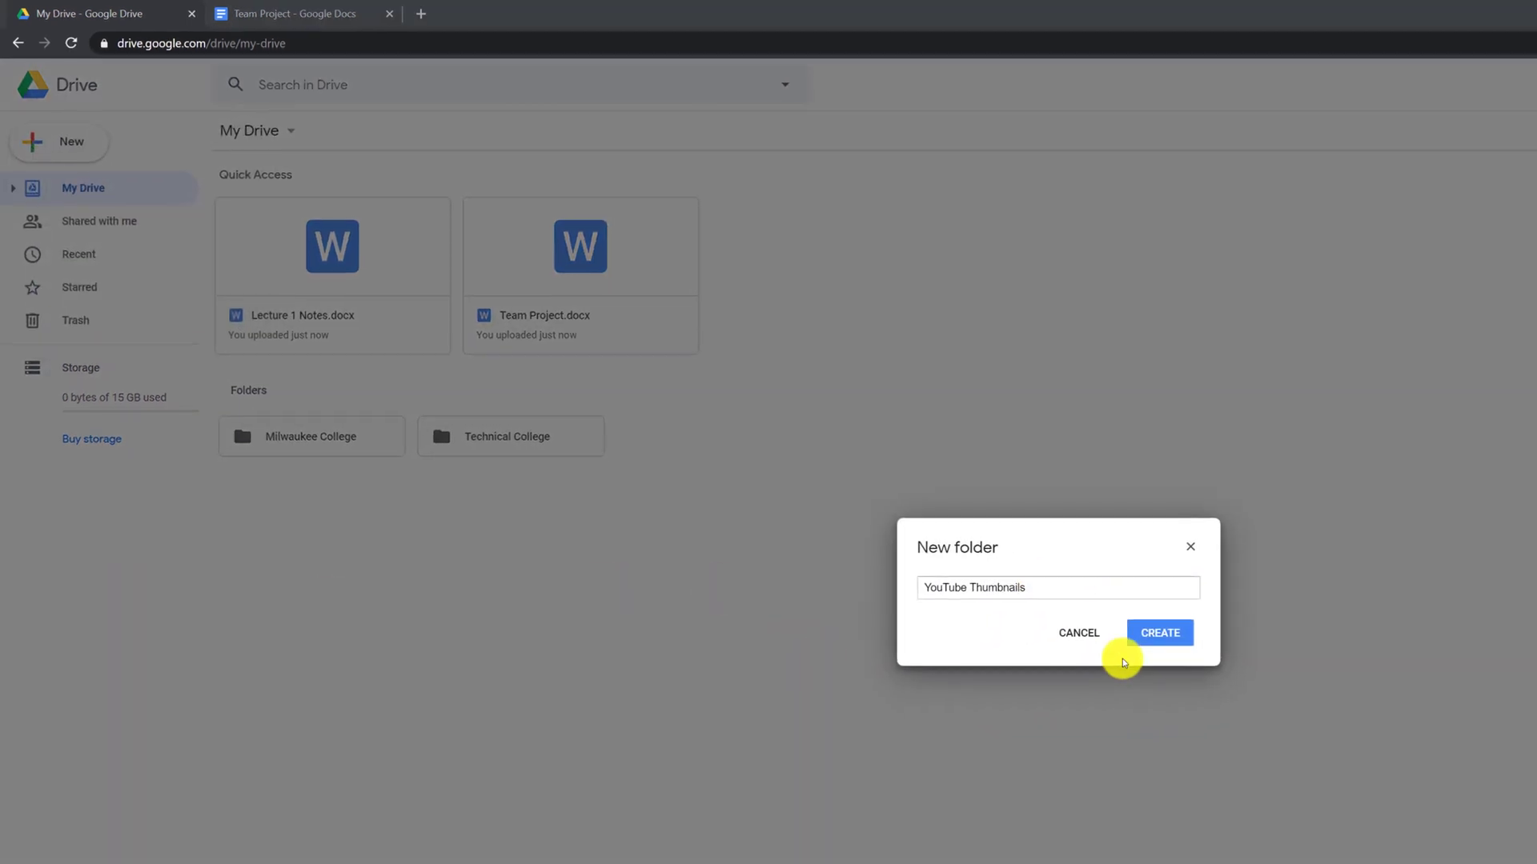
{"action": "left_click", "coordinate": [1185, 647]}
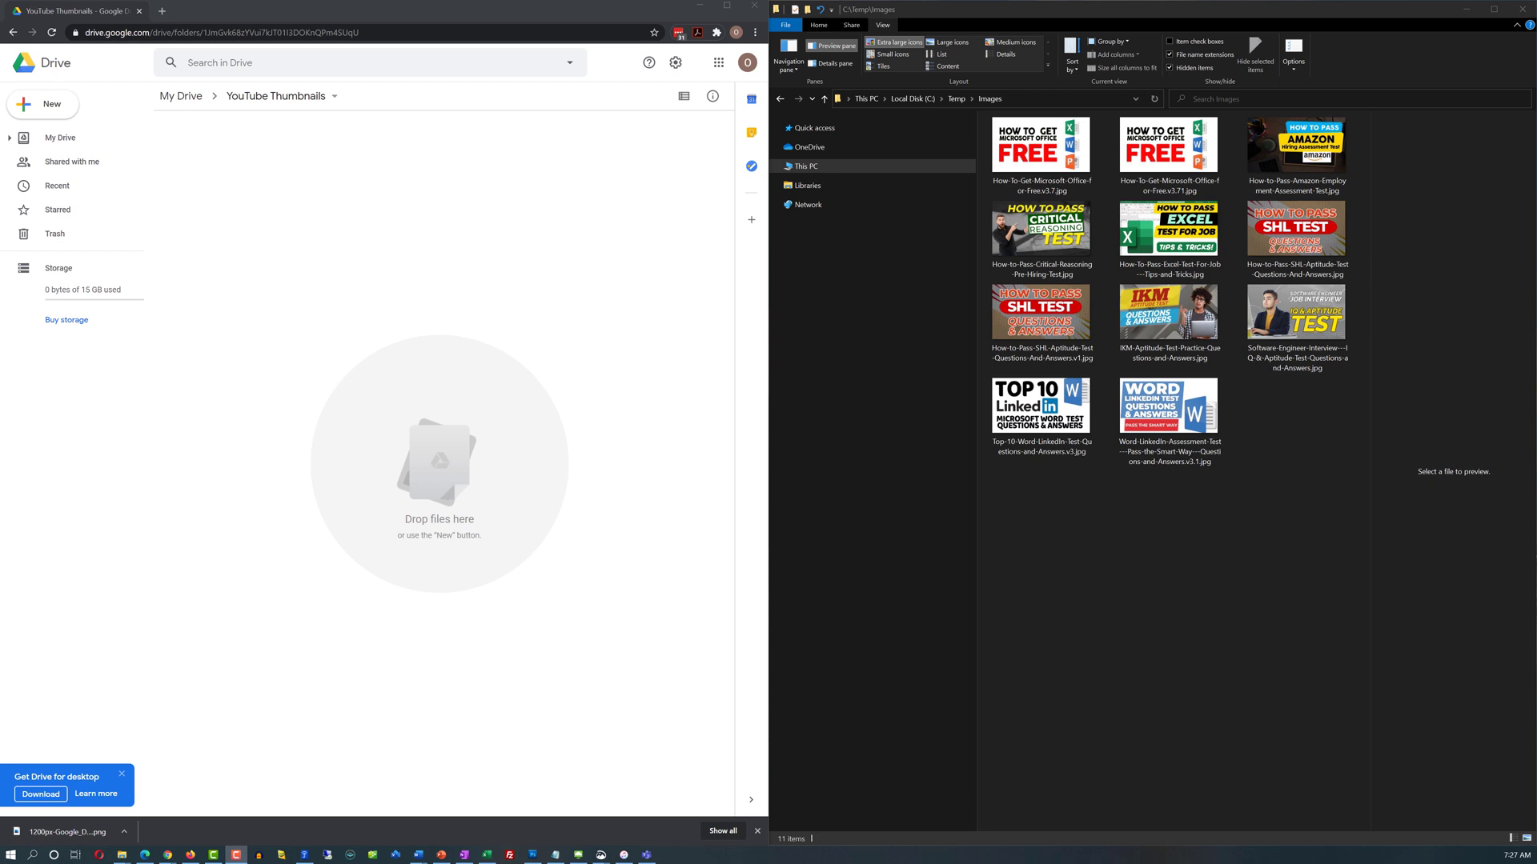
Upload all the JPG images from the local C:\Temp\Images folder into the YouTube Thumbnails folder.
{"action": "left_click", "coordinate": [1049, 159]}
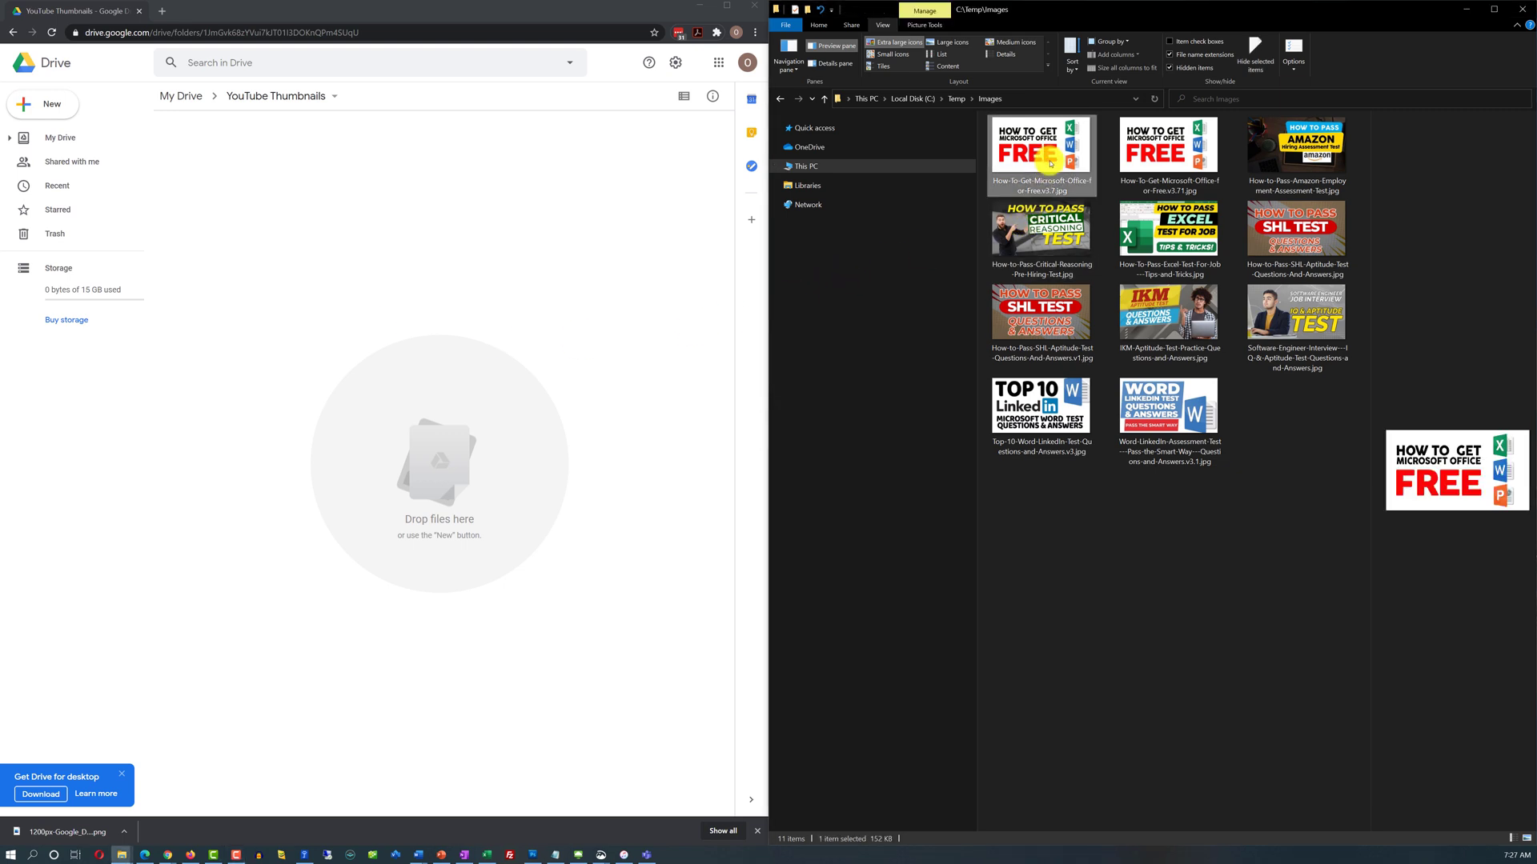
{"action": "left_click", "coordinate": [1185, 430], "text": "shift"}
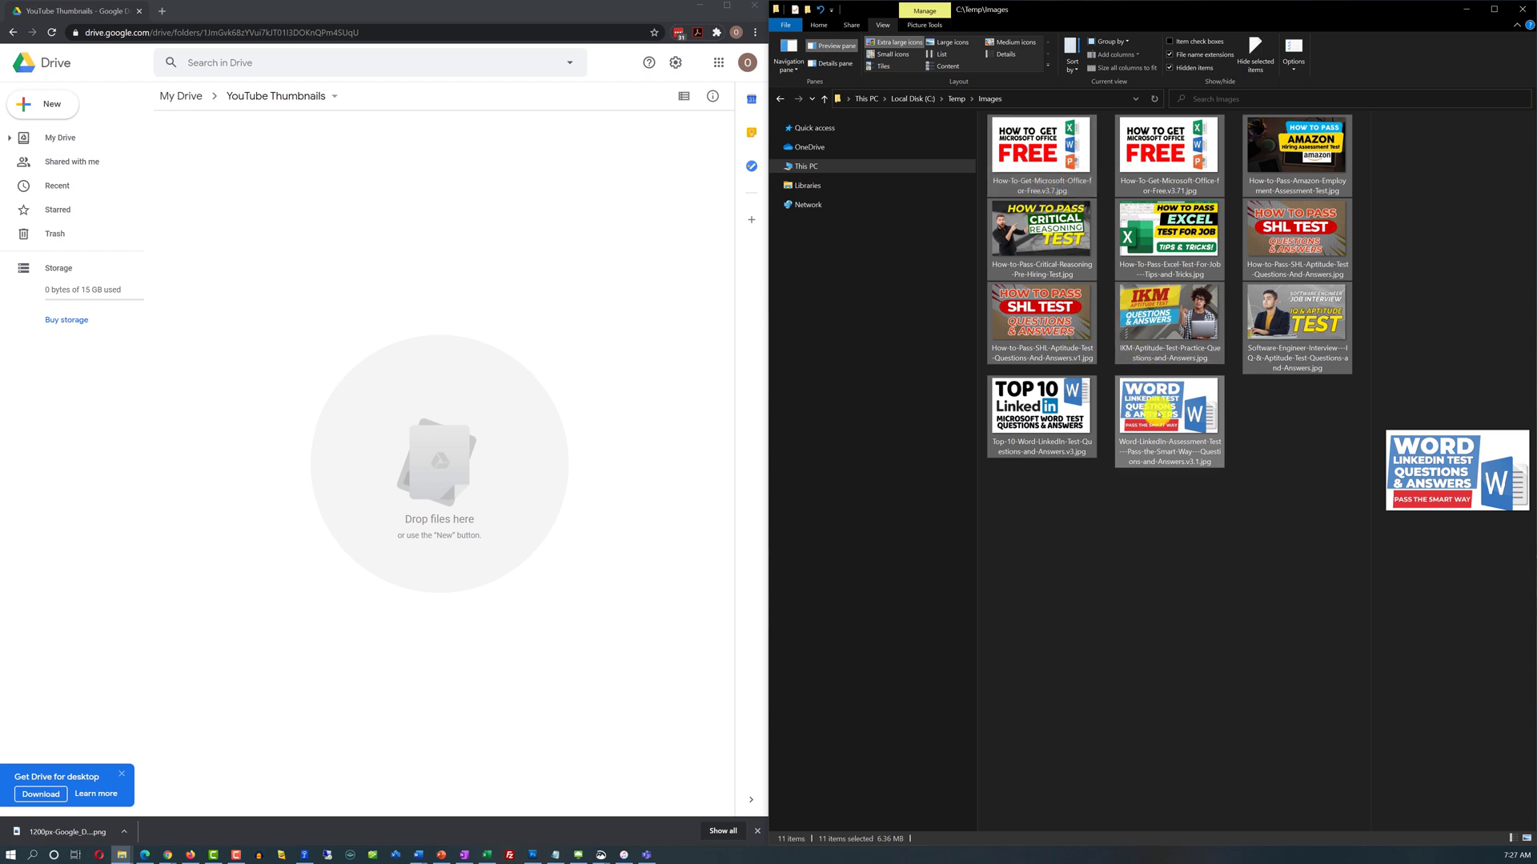
{"action": "left_click_drag", "start_coordinate": [1051, 324], "coordinate": [429, 374]}
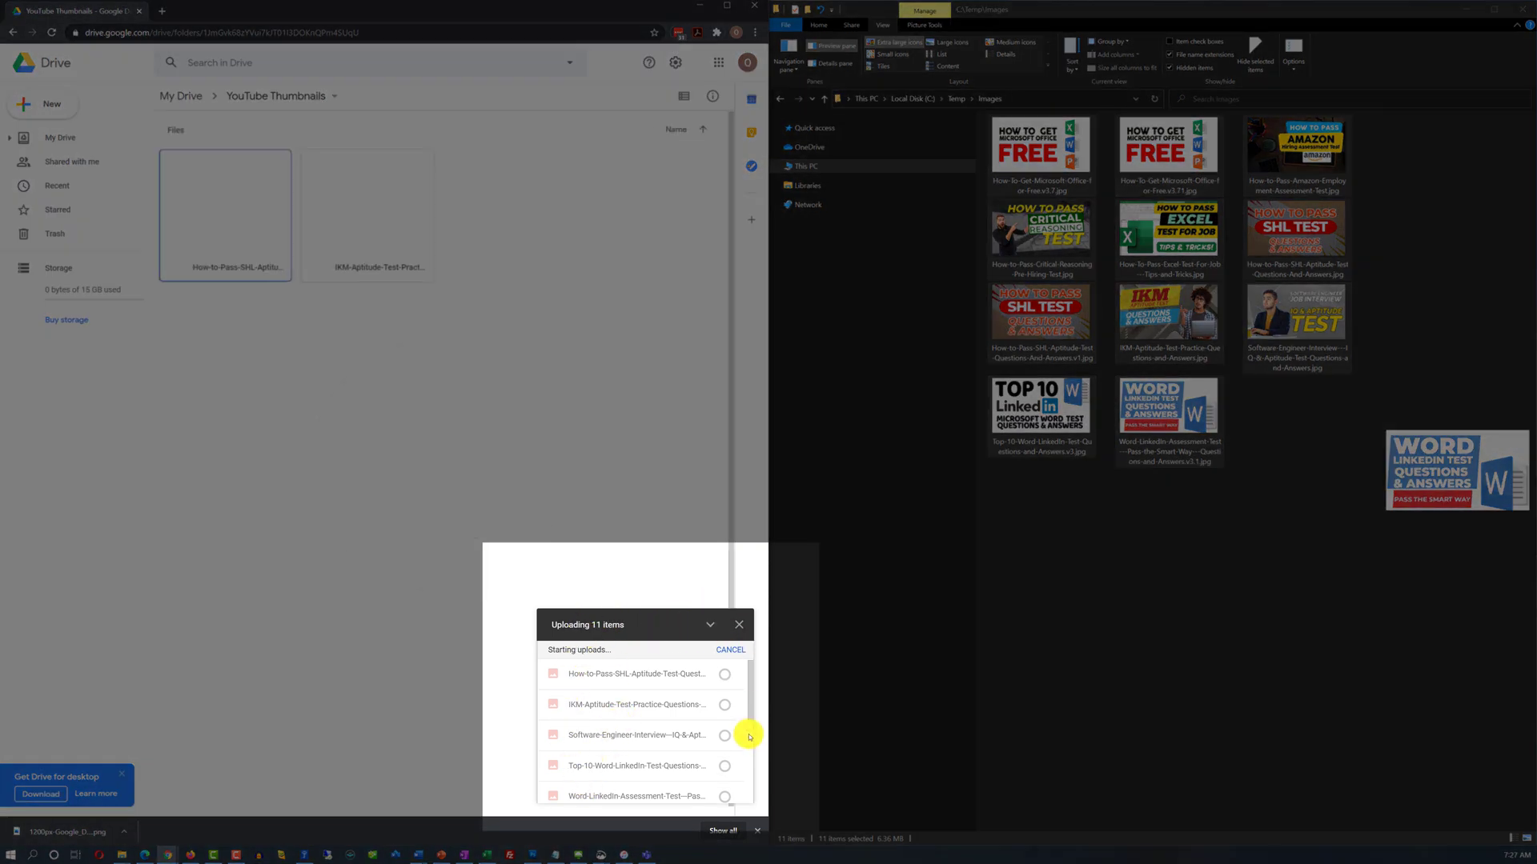
Maximize the browser window and view the YouTube Thumbnails folder as a list, returning it to the grid layout.
{"action": "key", "text": "super+Up"}
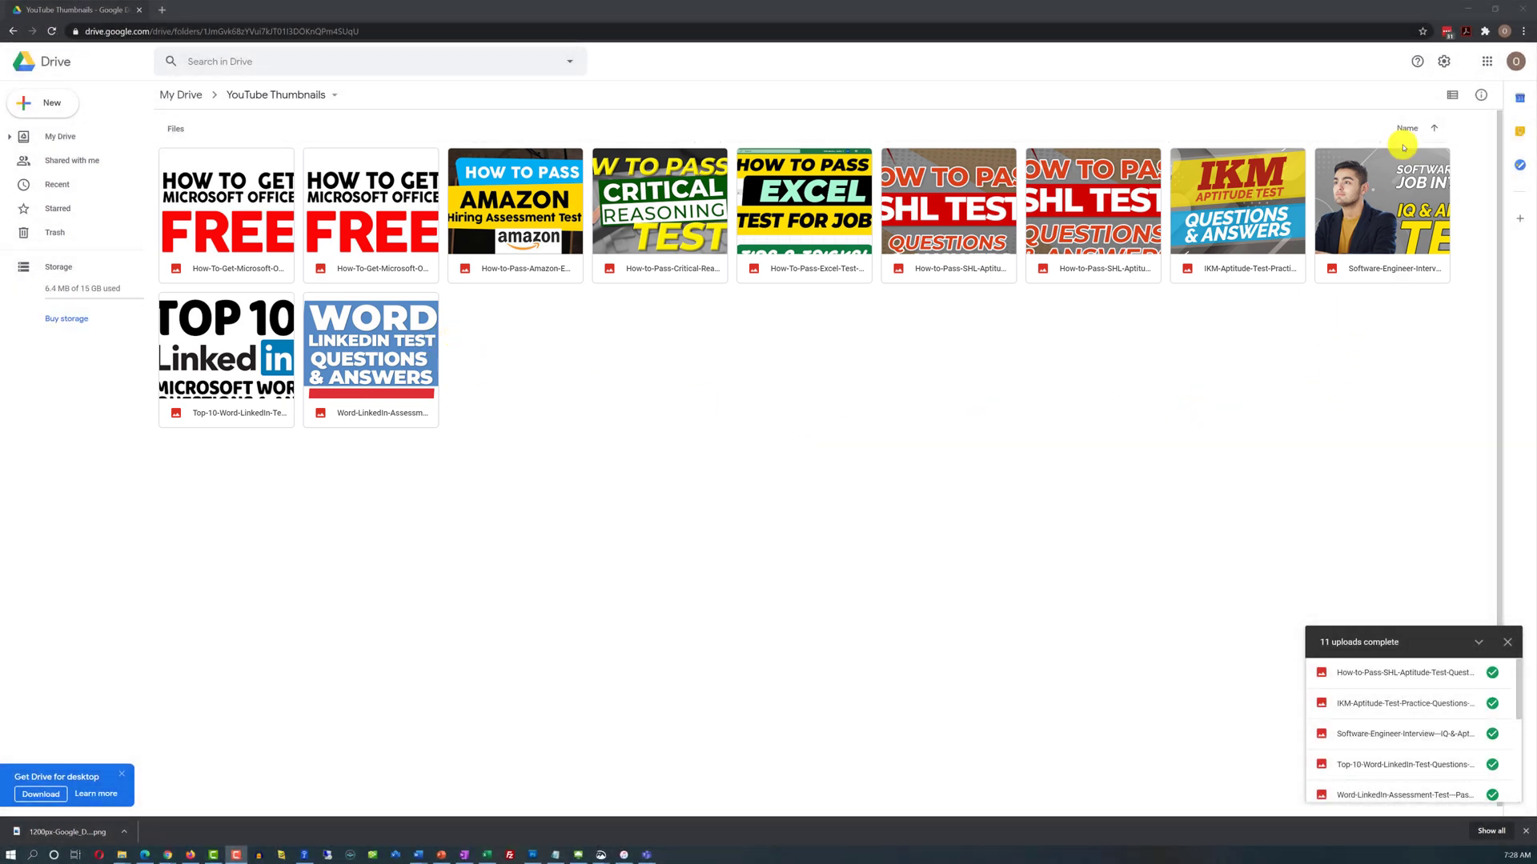
{"action": "left_click", "coordinate": [1453, 96]}
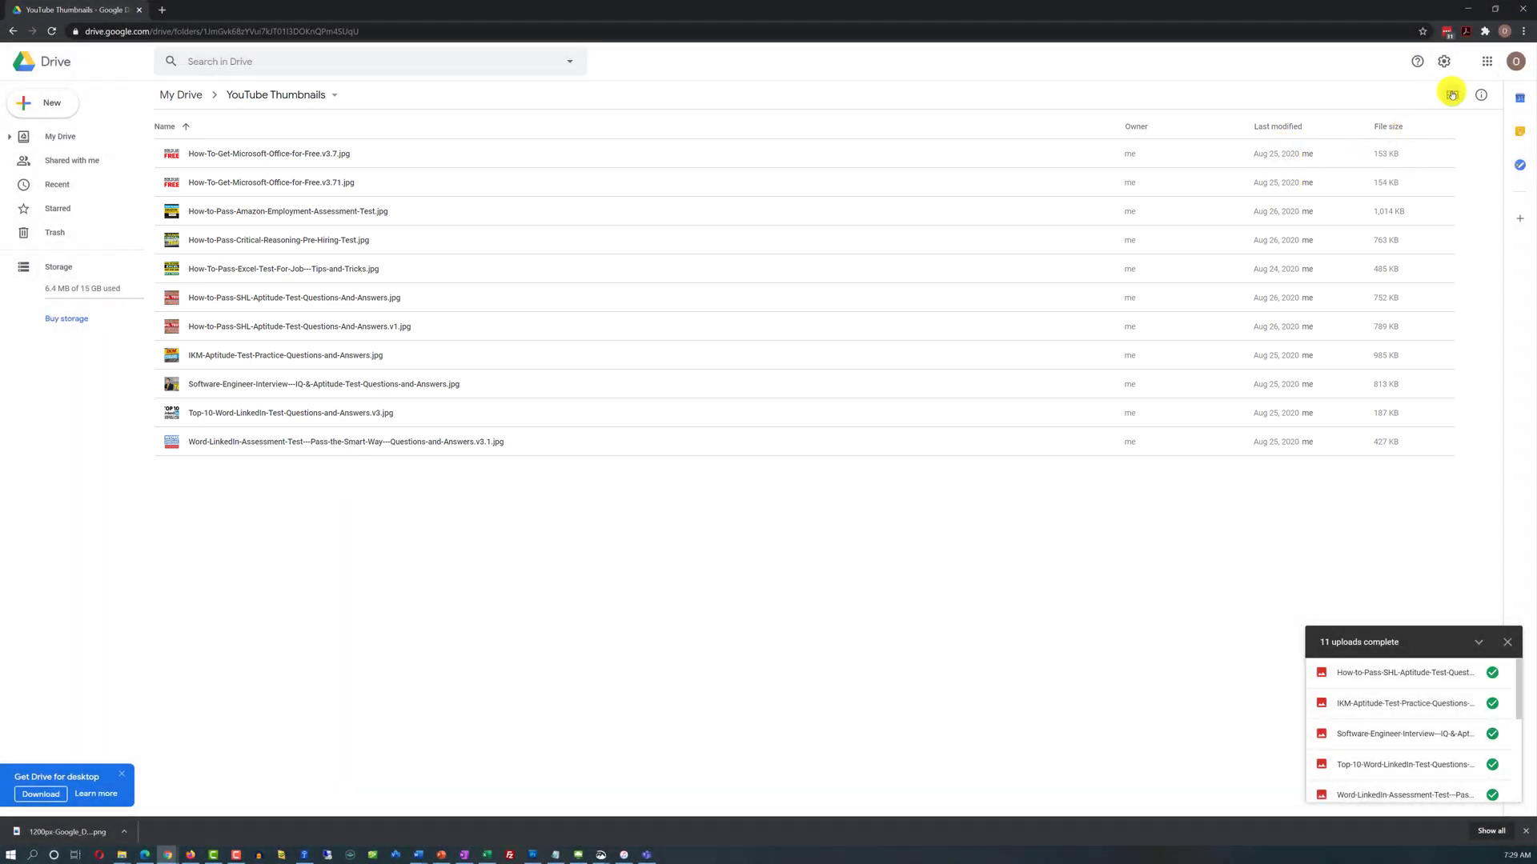
{"action": "left_click", "coordinate": [1452, 96]}
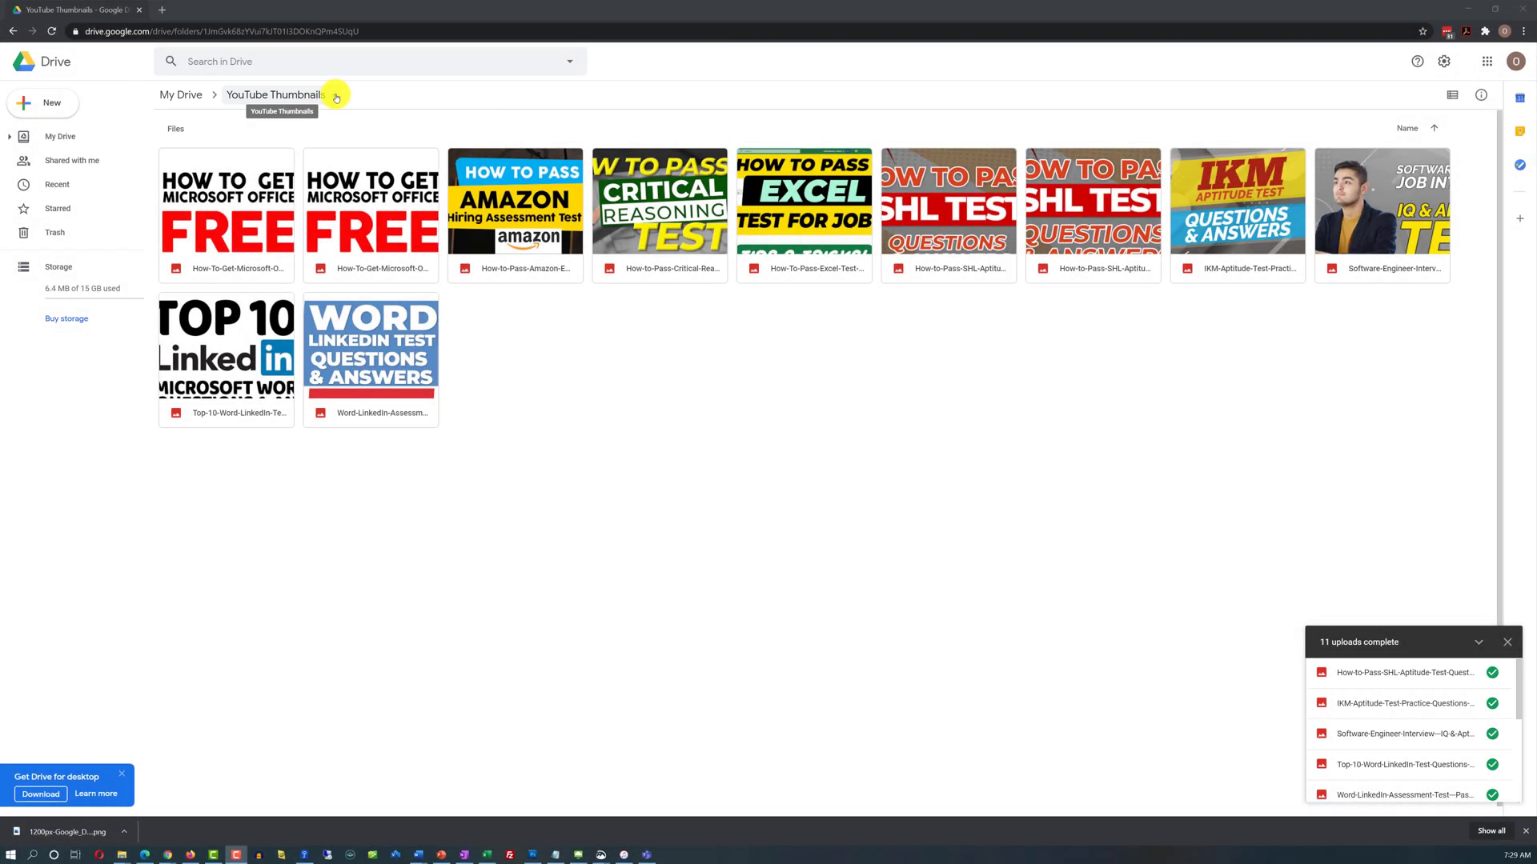
Review the actions available for the YouTube Thumbnails folder and for the second image inside it.
{"action": "left_click", "coordinate": [336, 98]}
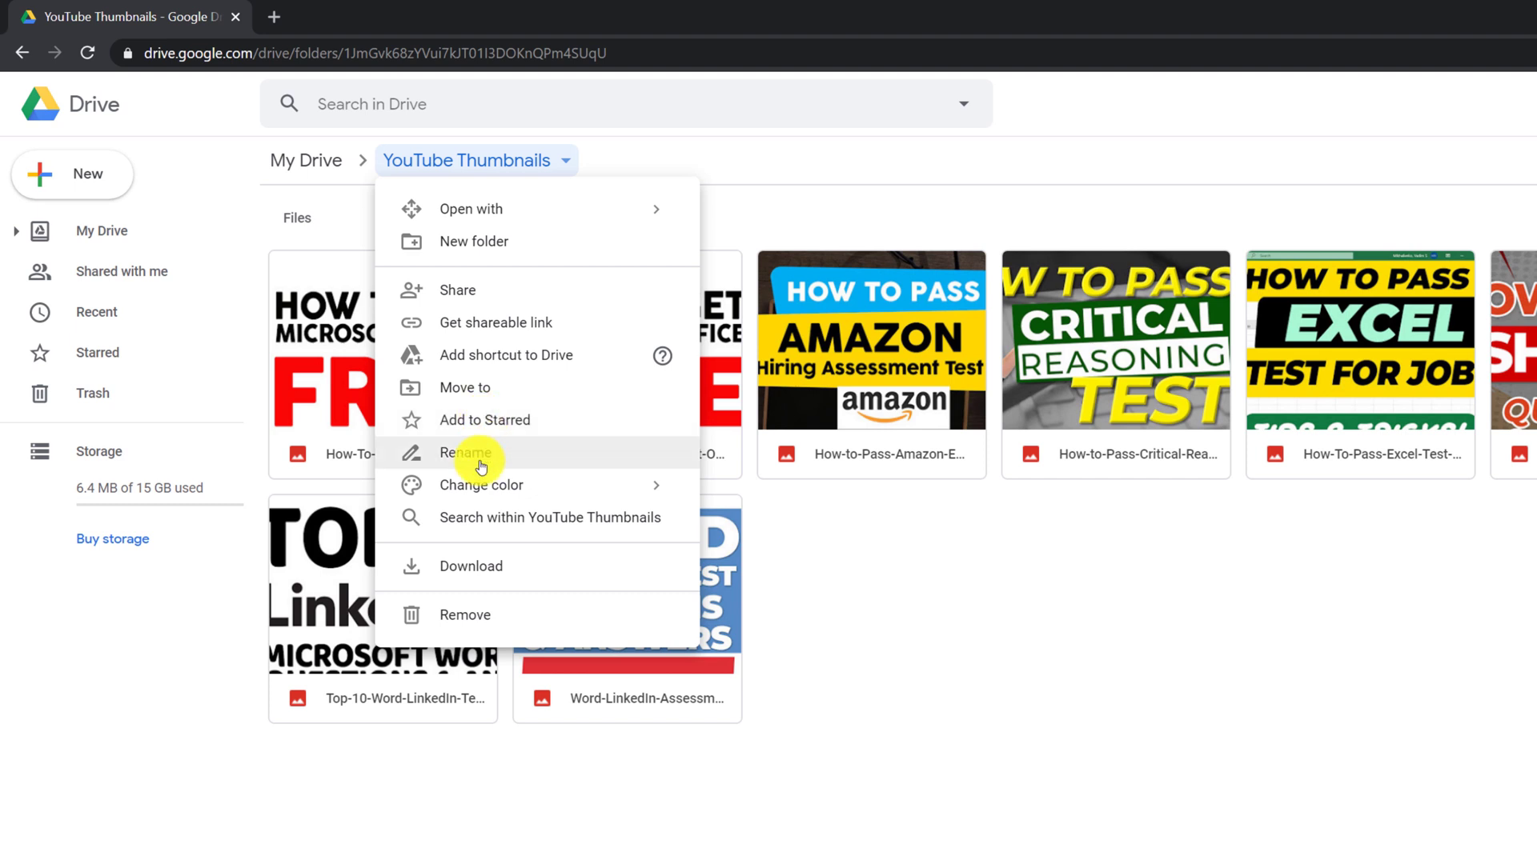
{"action": "mouse_move", "coordinate": [487, 502]}
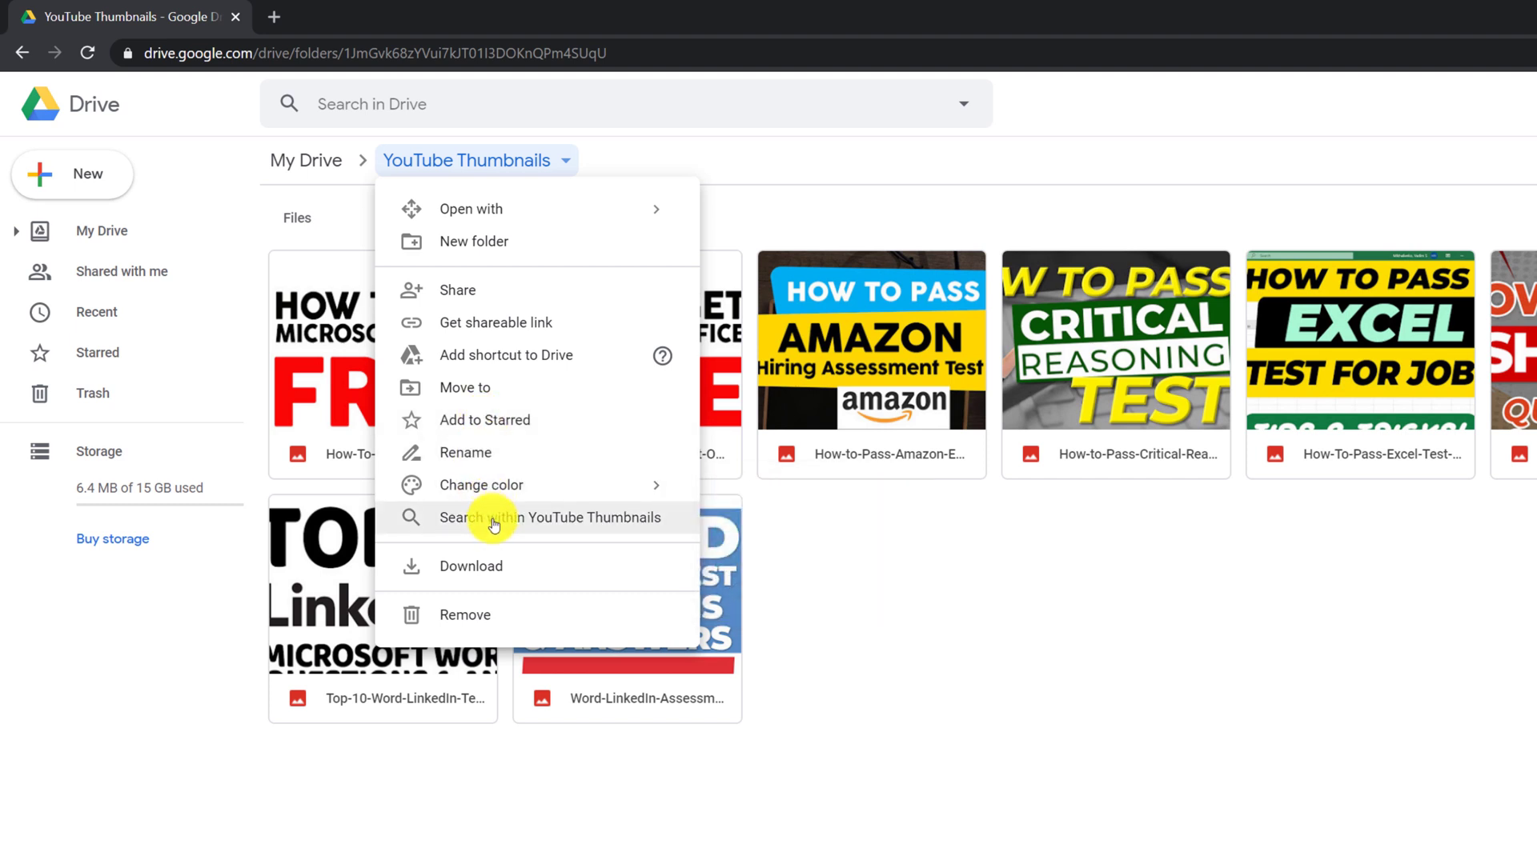
{"action": "left_click", "coordinate": [481, 615]}
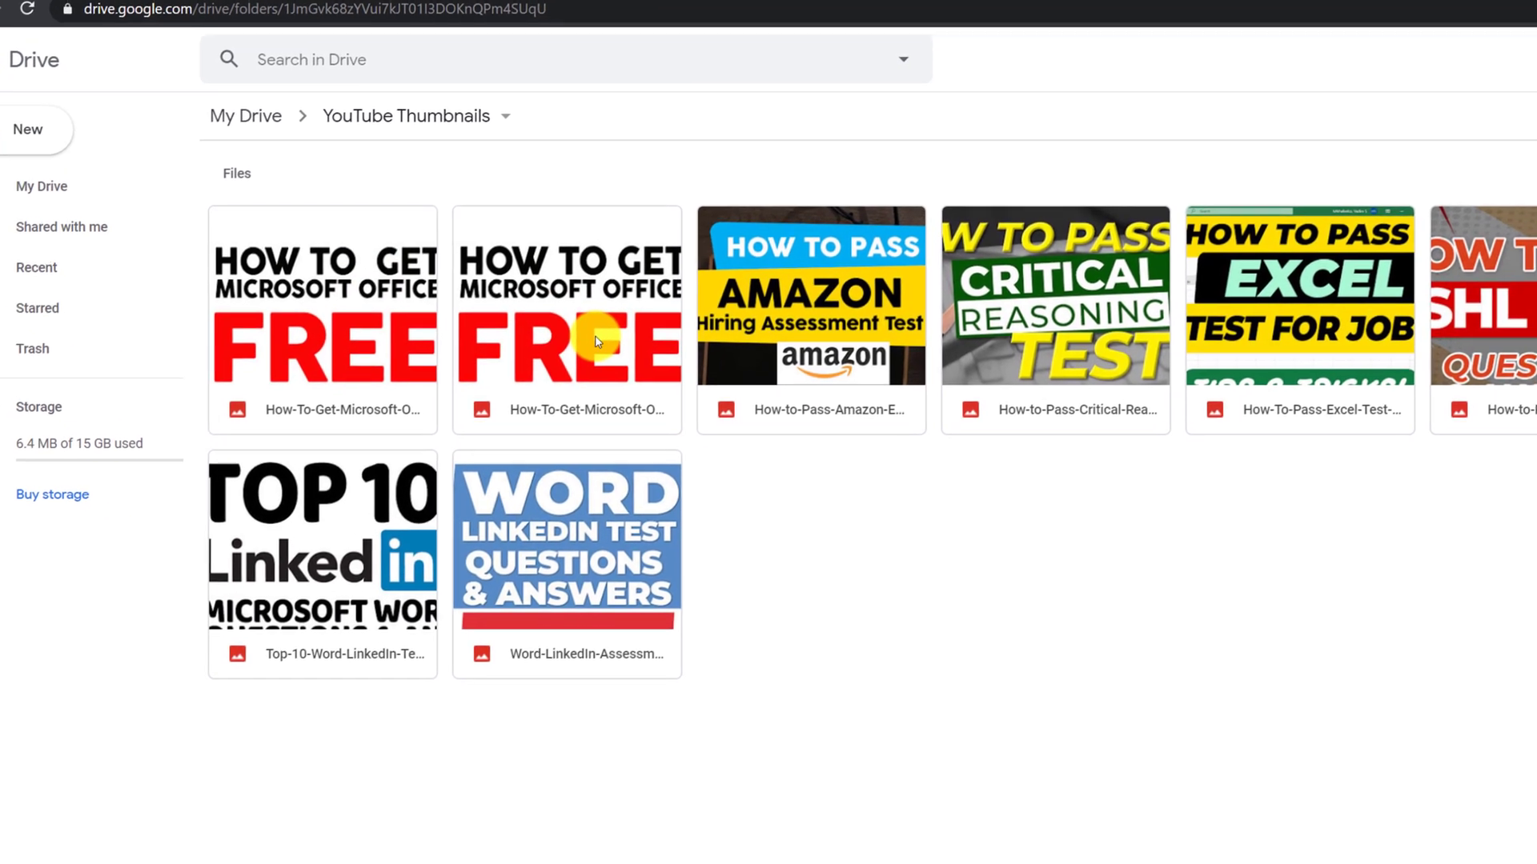
{"action": "right_click", "coordinate": [656, 386]}
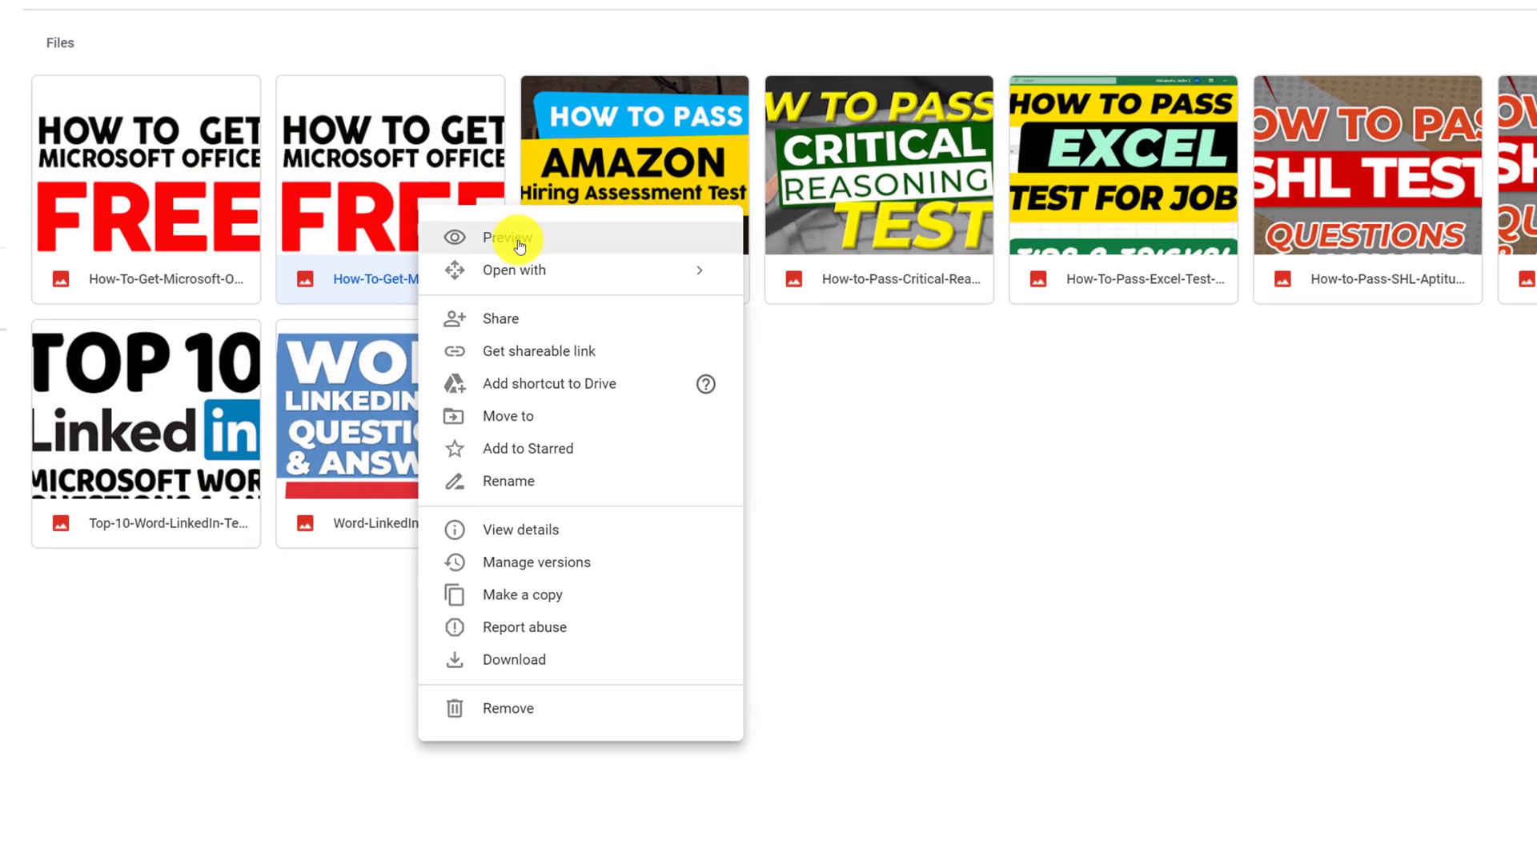
{"action": "mouse_move", "coordinate": [531, 292]}
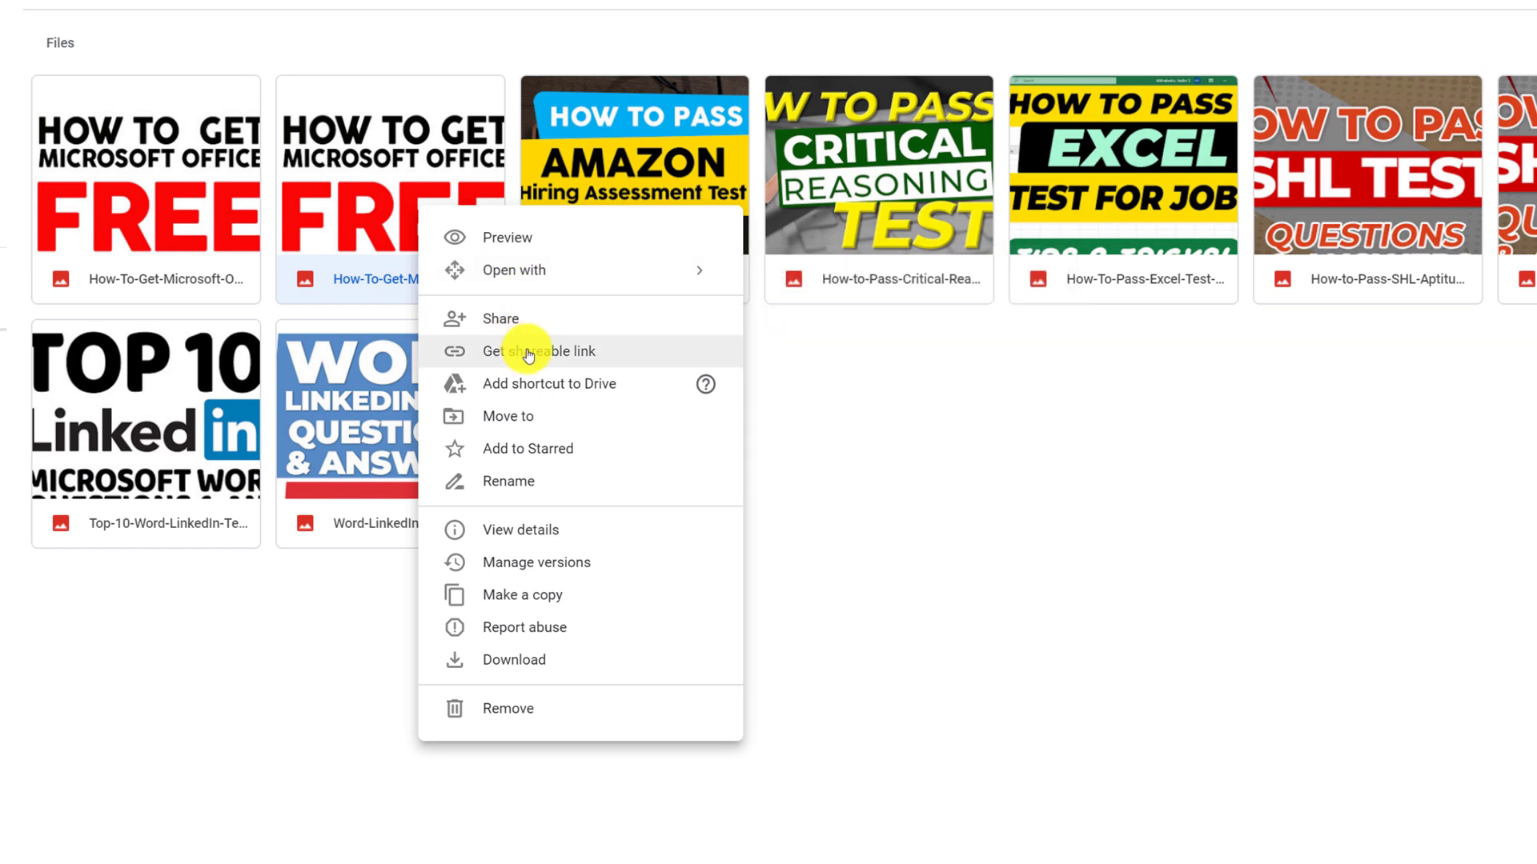
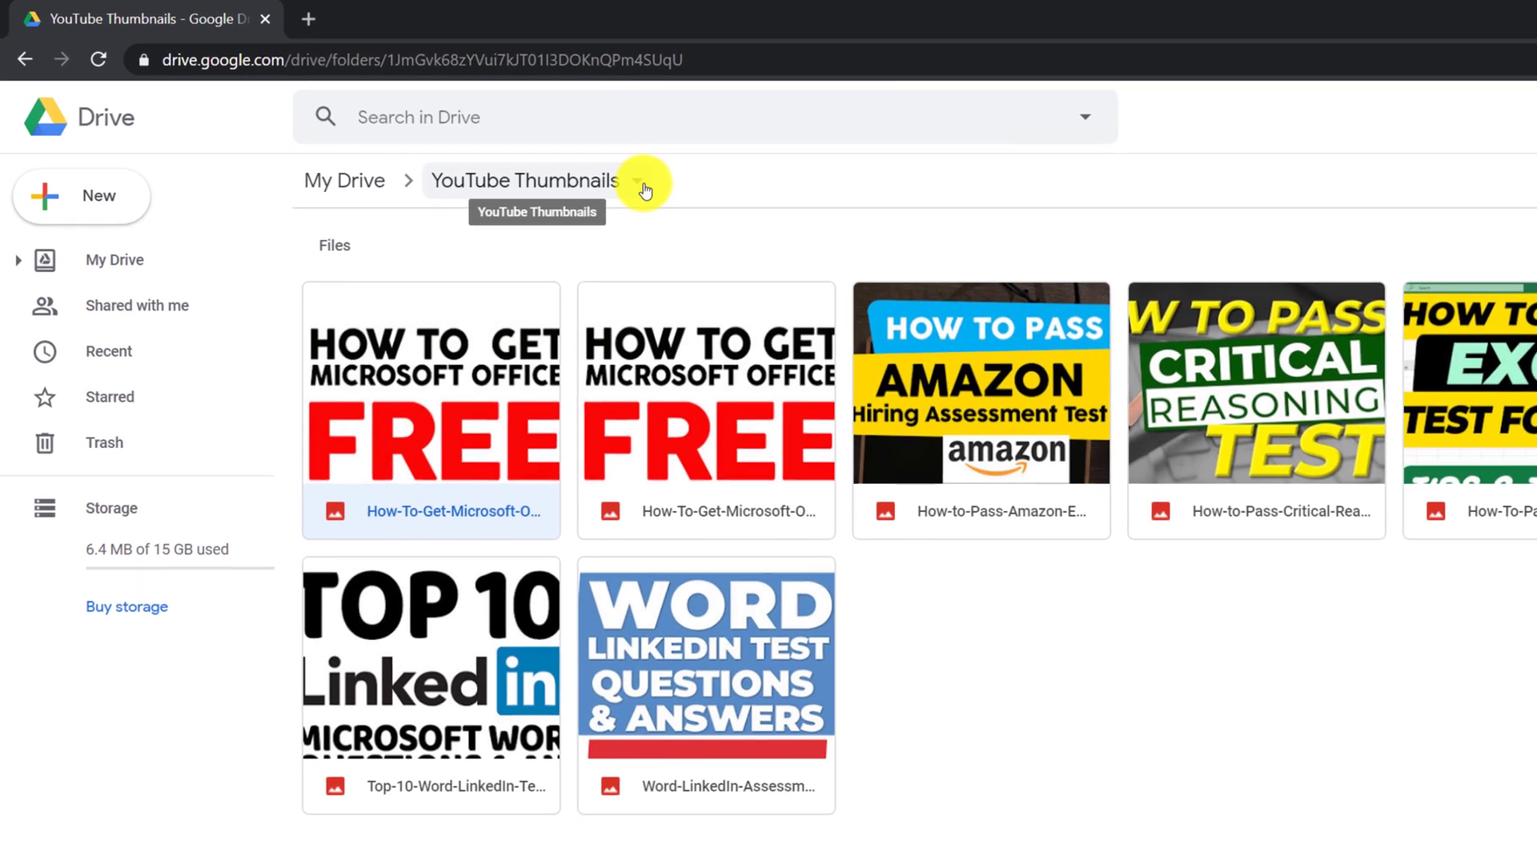
Download the entire YouTube Thumbnails folder to the computer.
{"action": "left_click", "coordinate": [621, 182]}
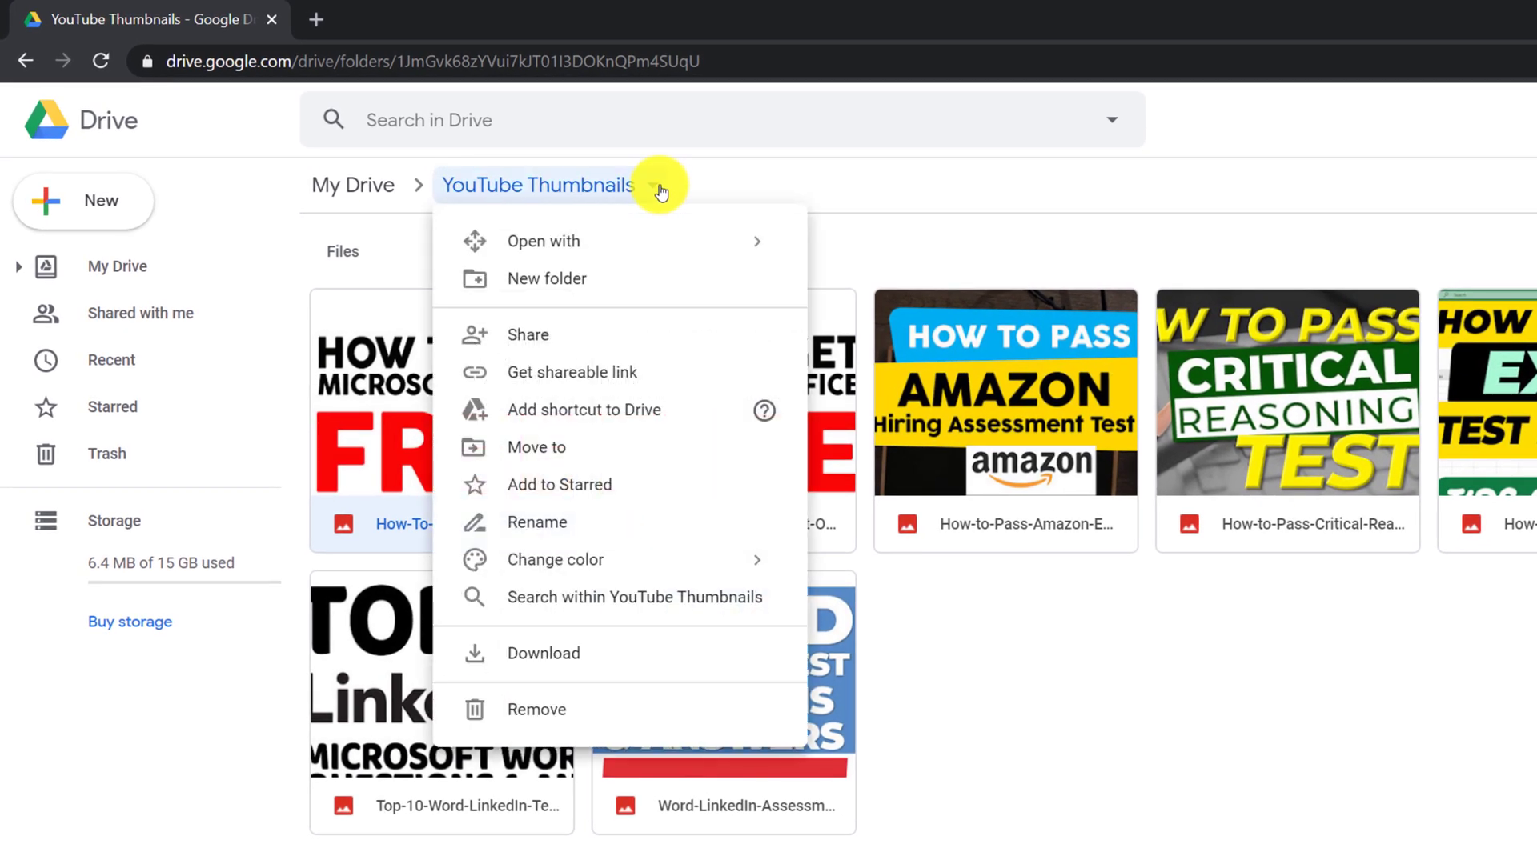
{"action": "left_click", "coordinate": [552, 654]}
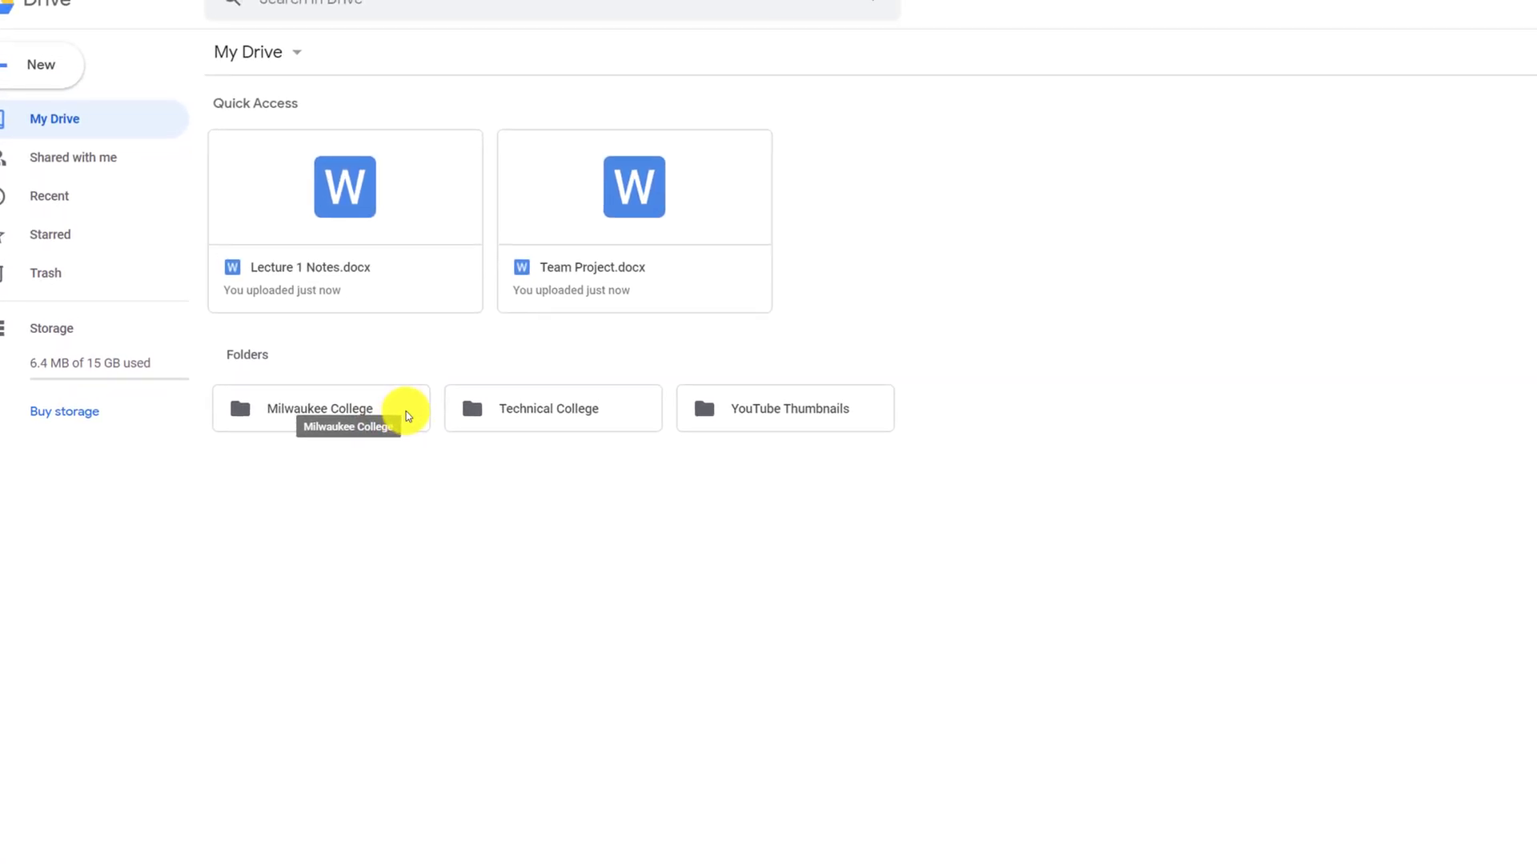
Color the Milwaukee College folder dark green and the Technical College folder light green.
{"action": "right_click", "coordinate": [406, 412]}
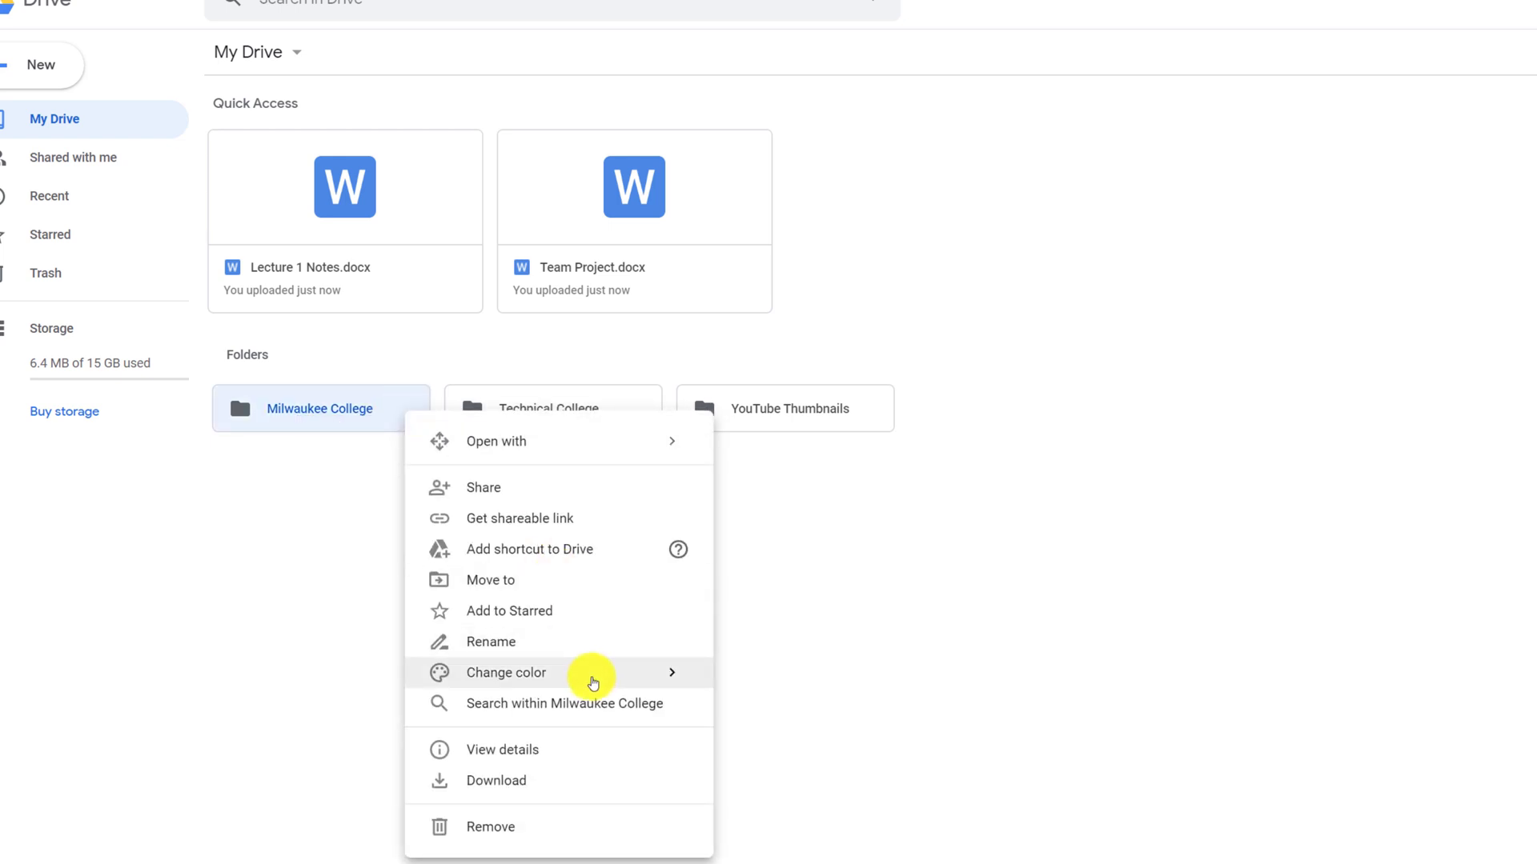
{"action": "mouse_move", "coordinate": [592, 681]}
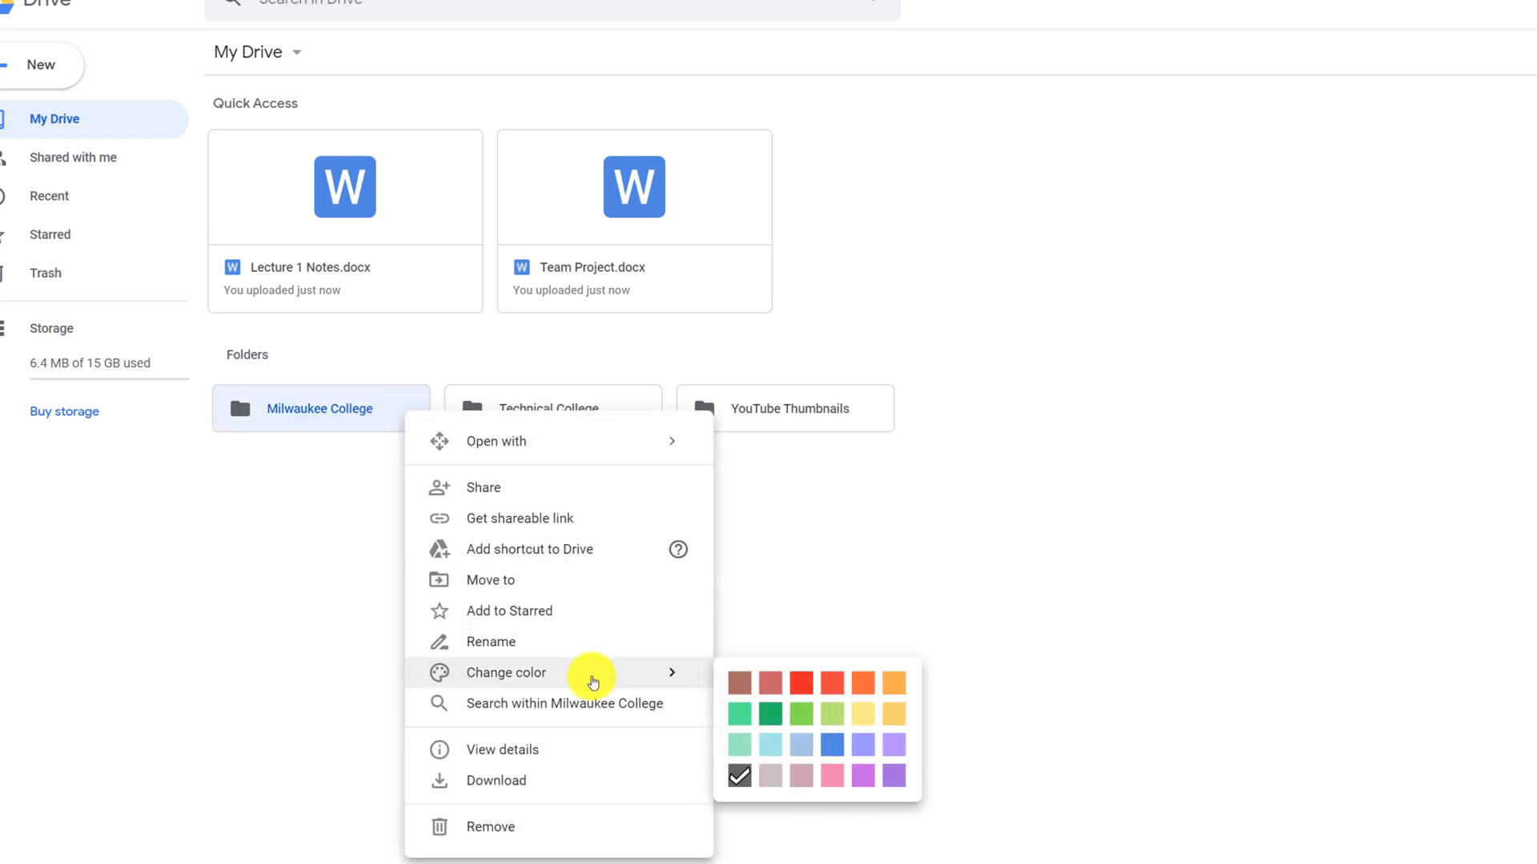
{"action": "left_click", "coordinate": [770, 713]}
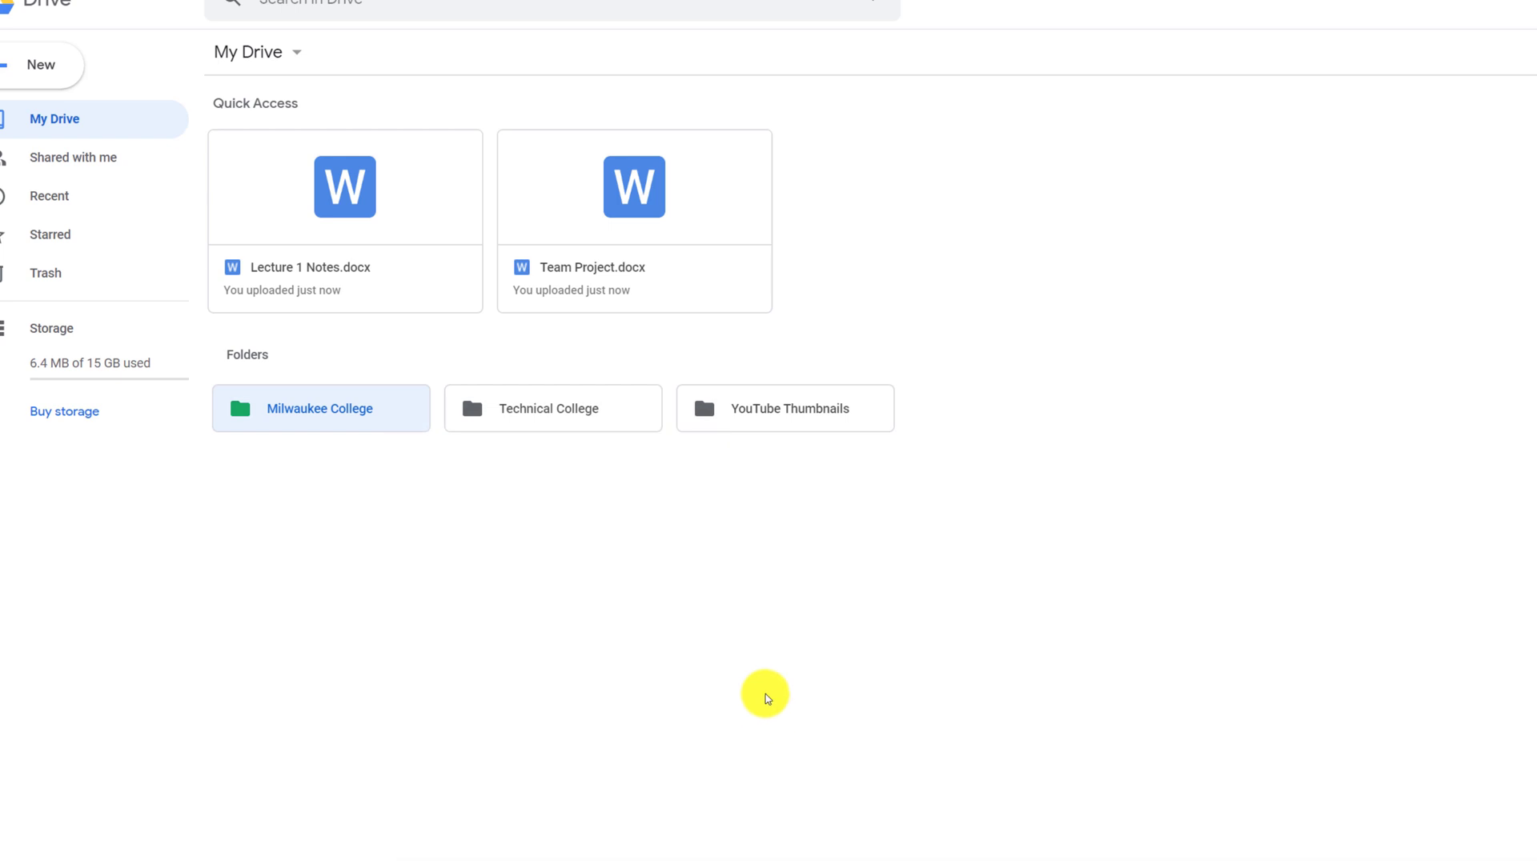
{"action": "right_click", "coordinate": [625, 410]}
{"action": "mouse_move", "coordinate": [774, 675]}
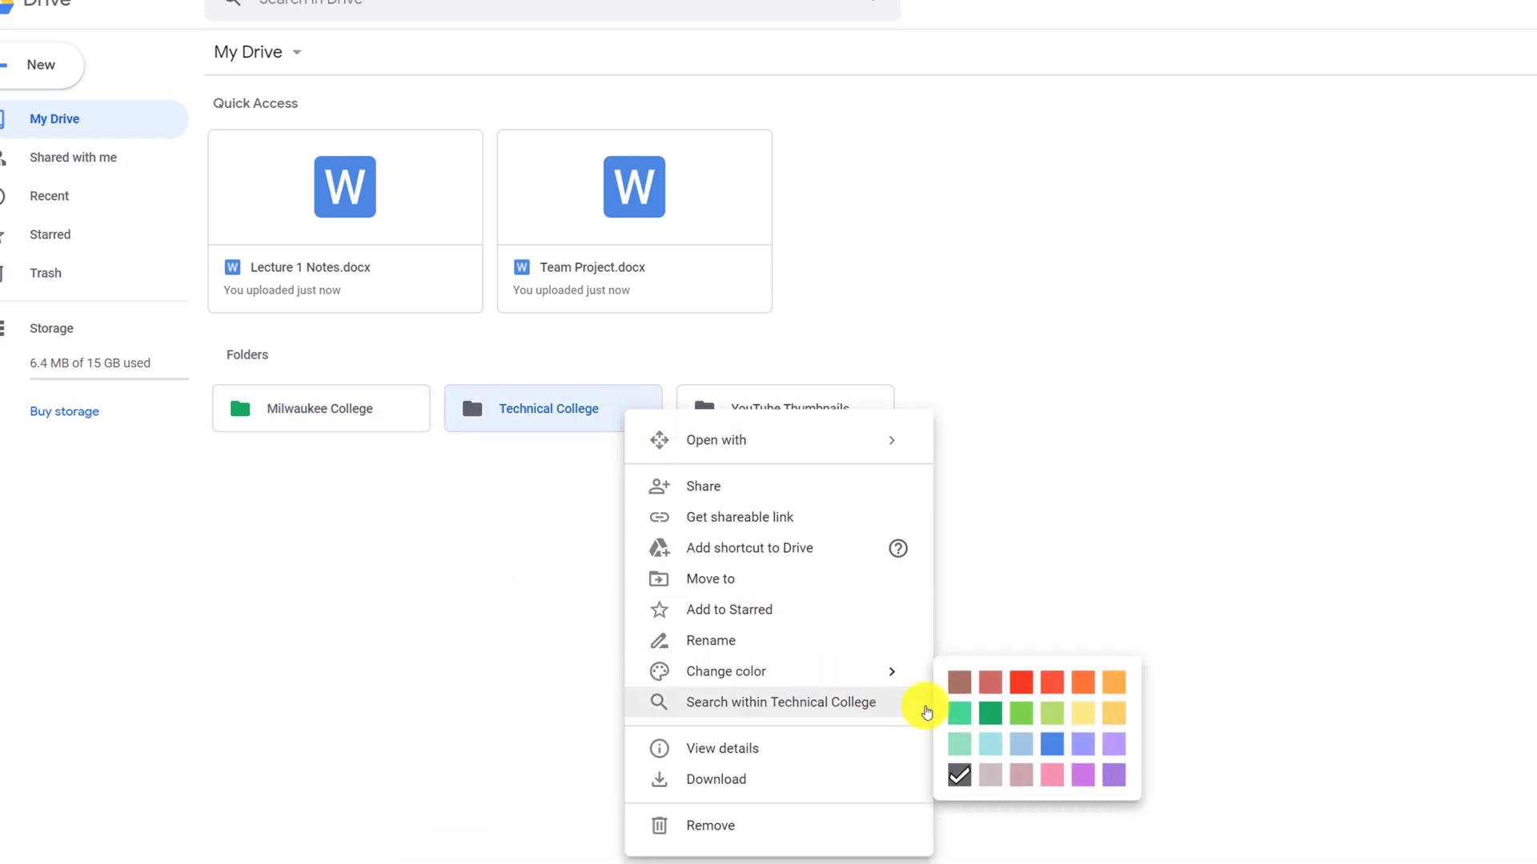
{"action": "left_click", "coordinate": [1046, 711]}
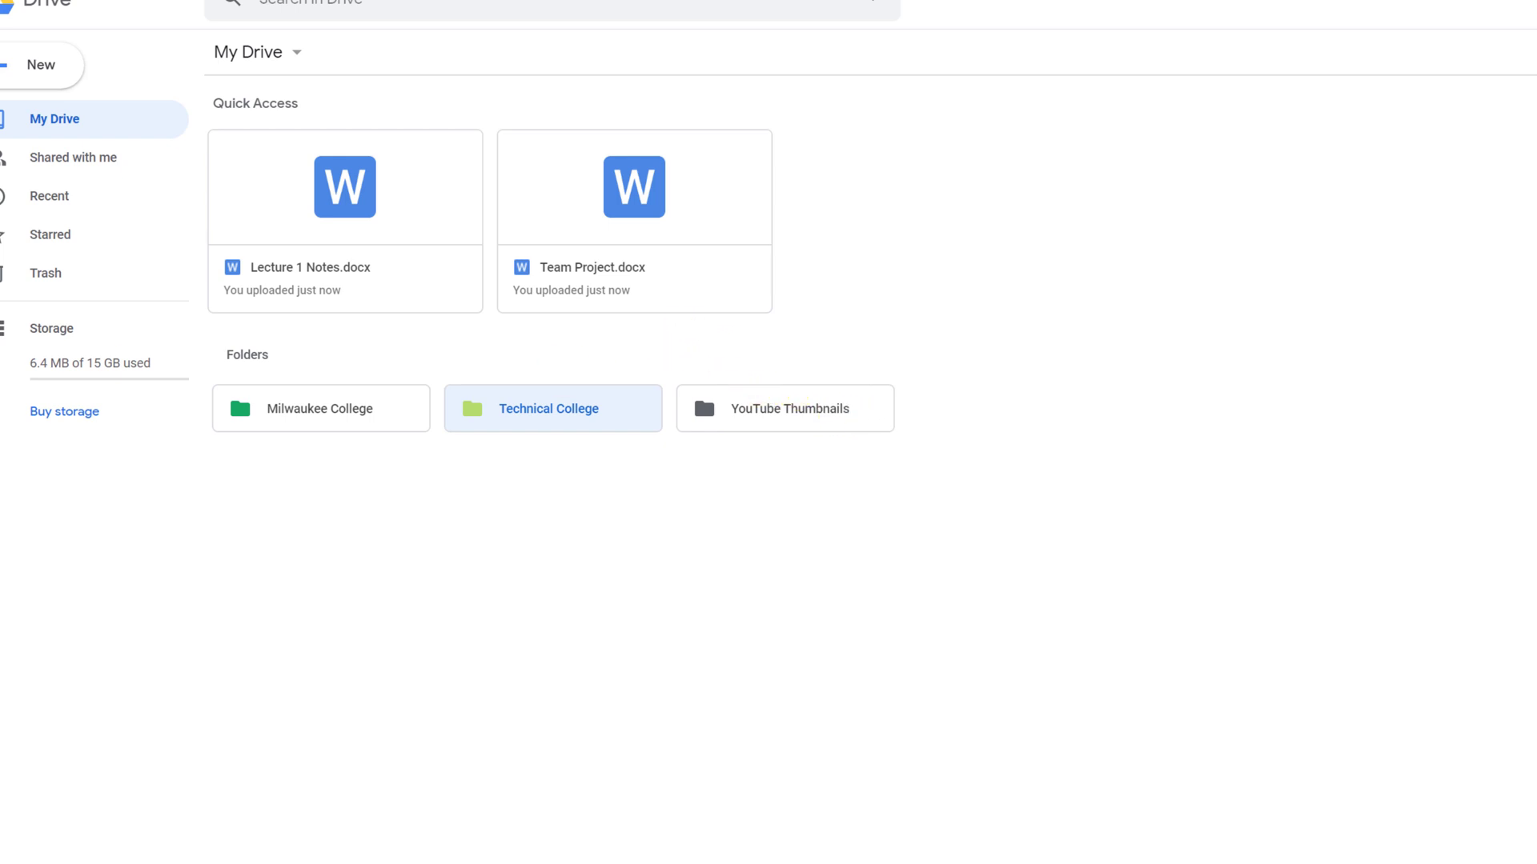
{"action": "key", "text": "Escape"}
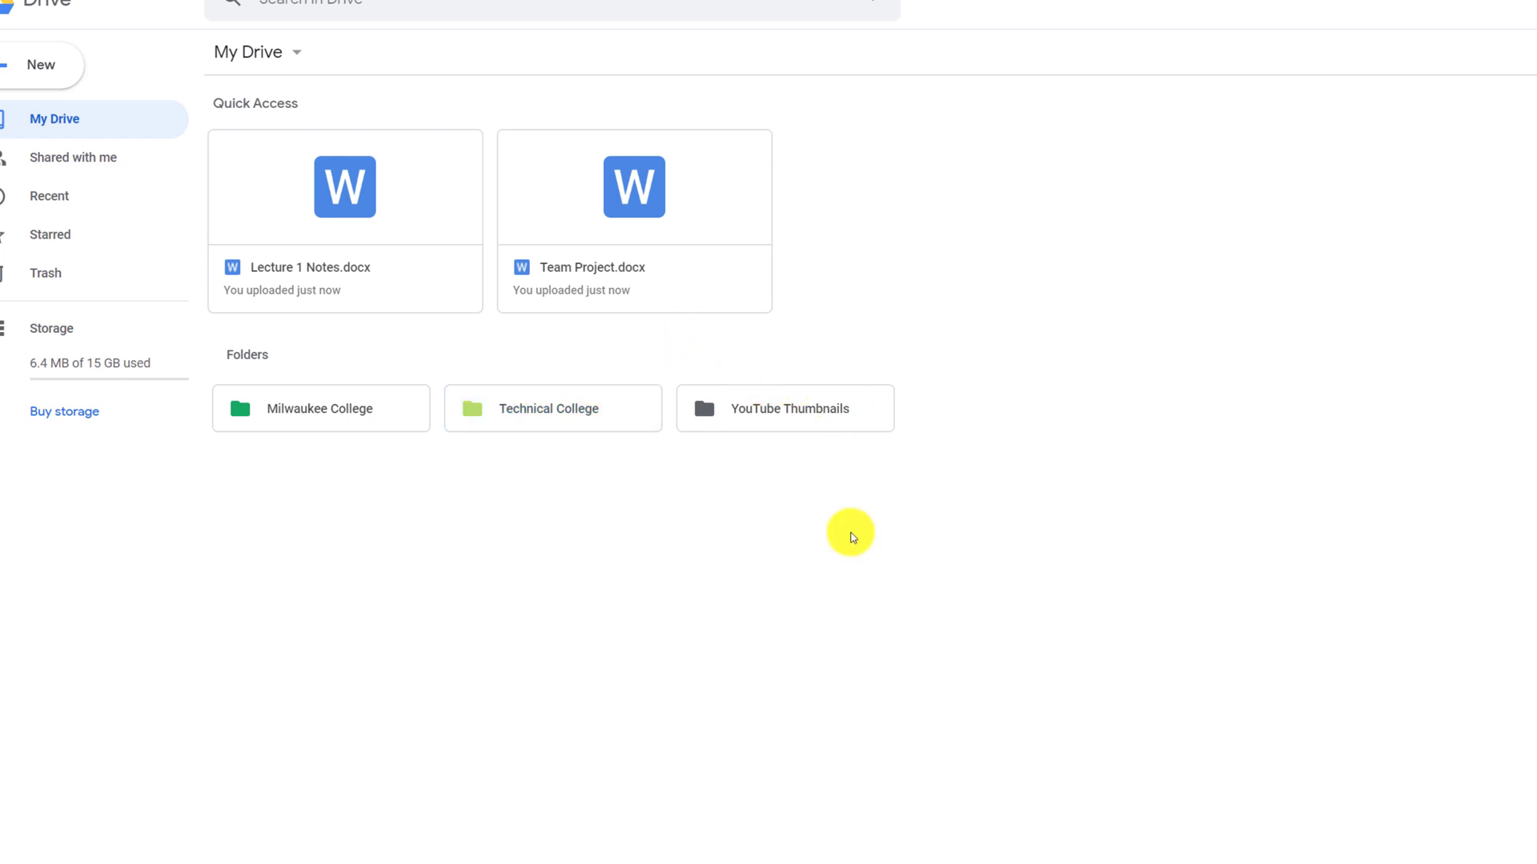
Share the YouTube Thumbnails folder with anyone with the link as Viewer, and copy its link.
{"action": "right_click", "coordinate": [866, 417]}
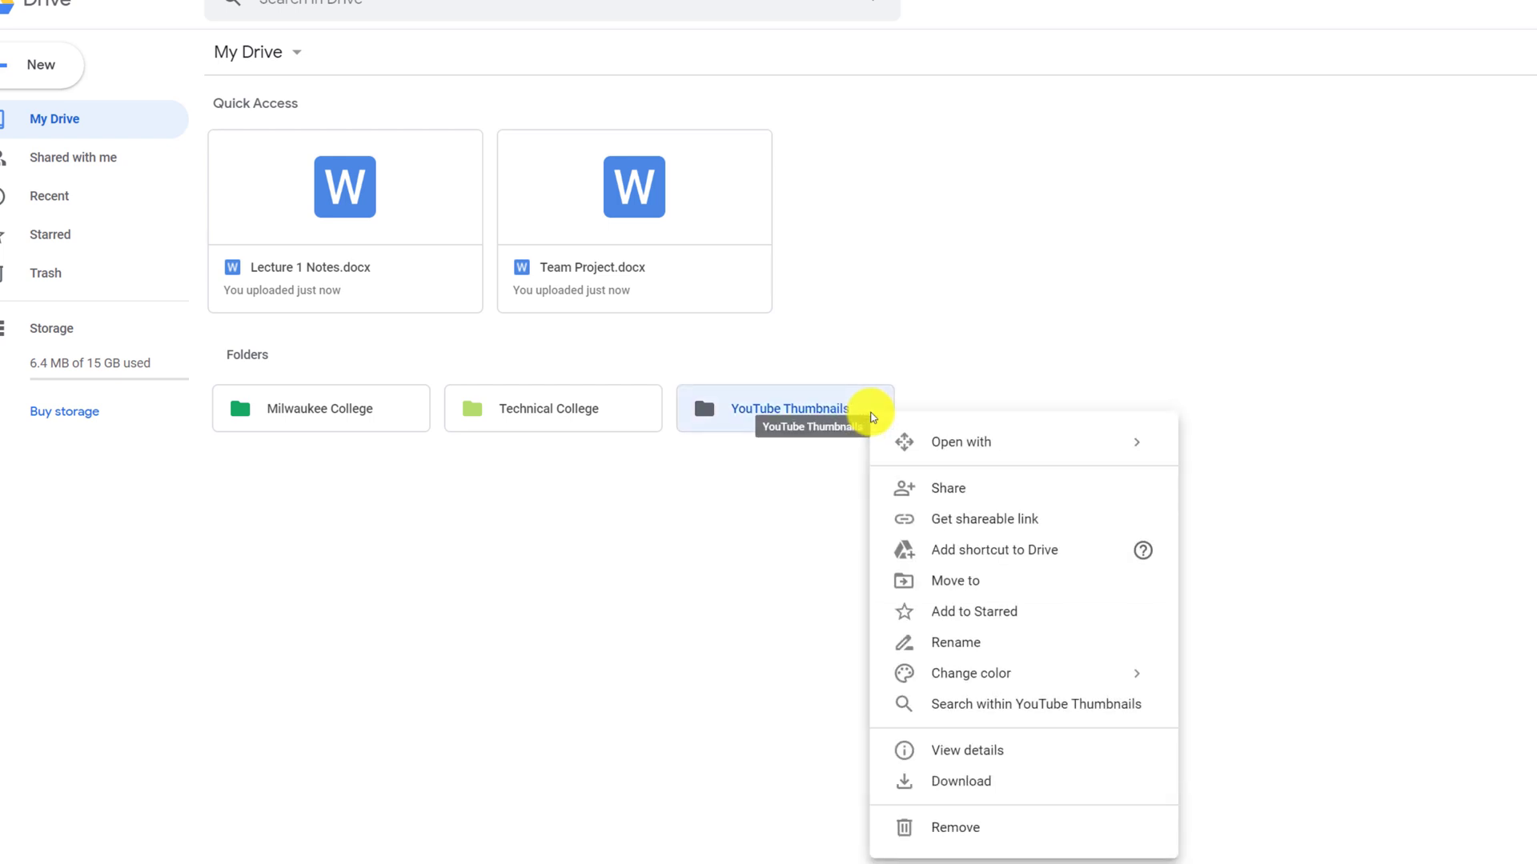
{"action": "left_click", "coordinate": [944, 481]}
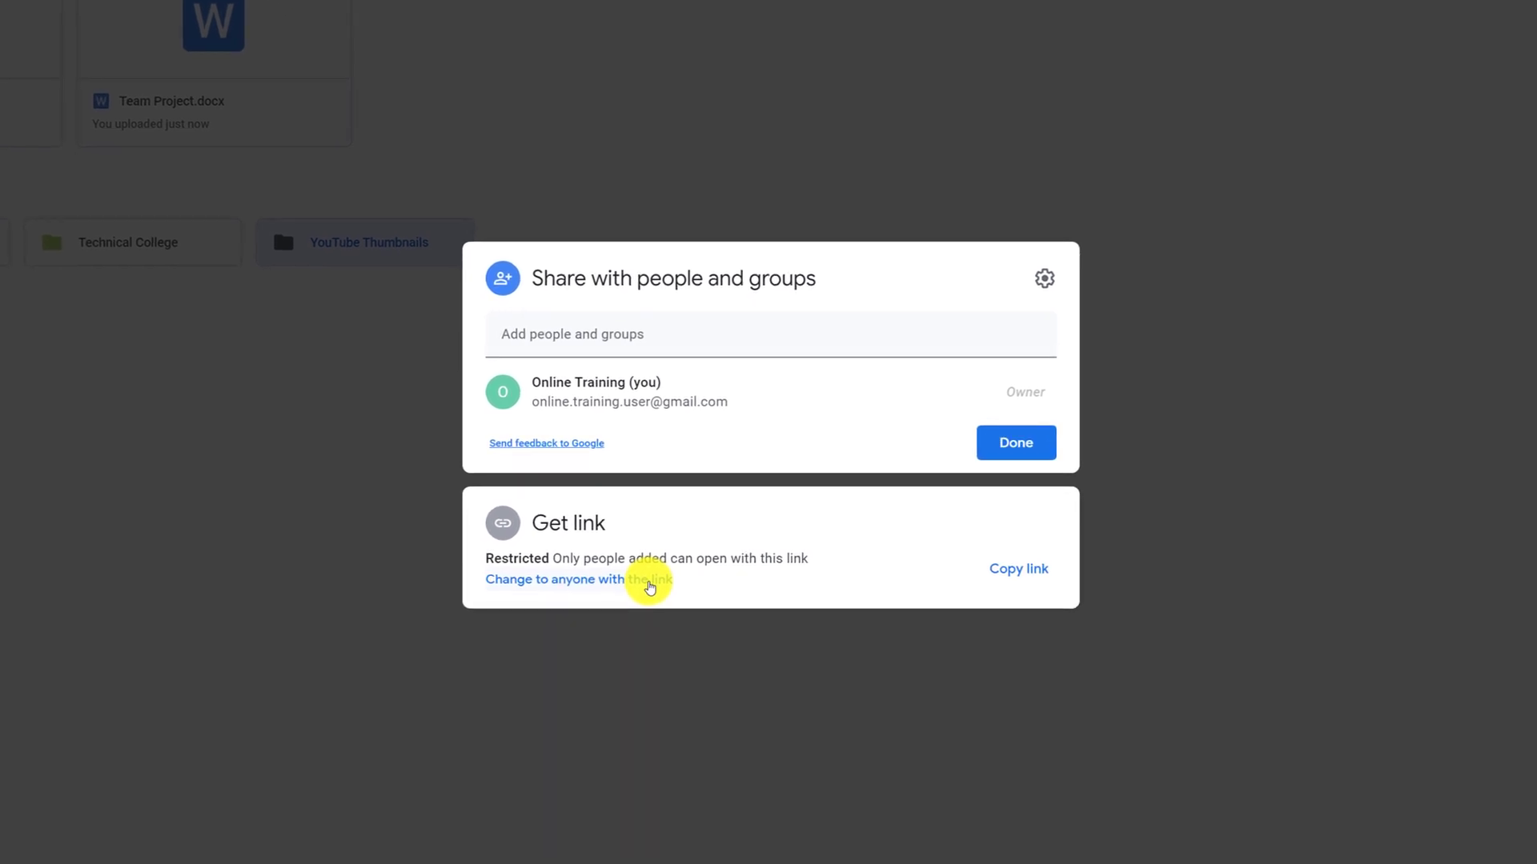
{"action": "left_click", "coordinate": [751, 628]}
{"action": "left_click", "coordinate": [675, 502]}
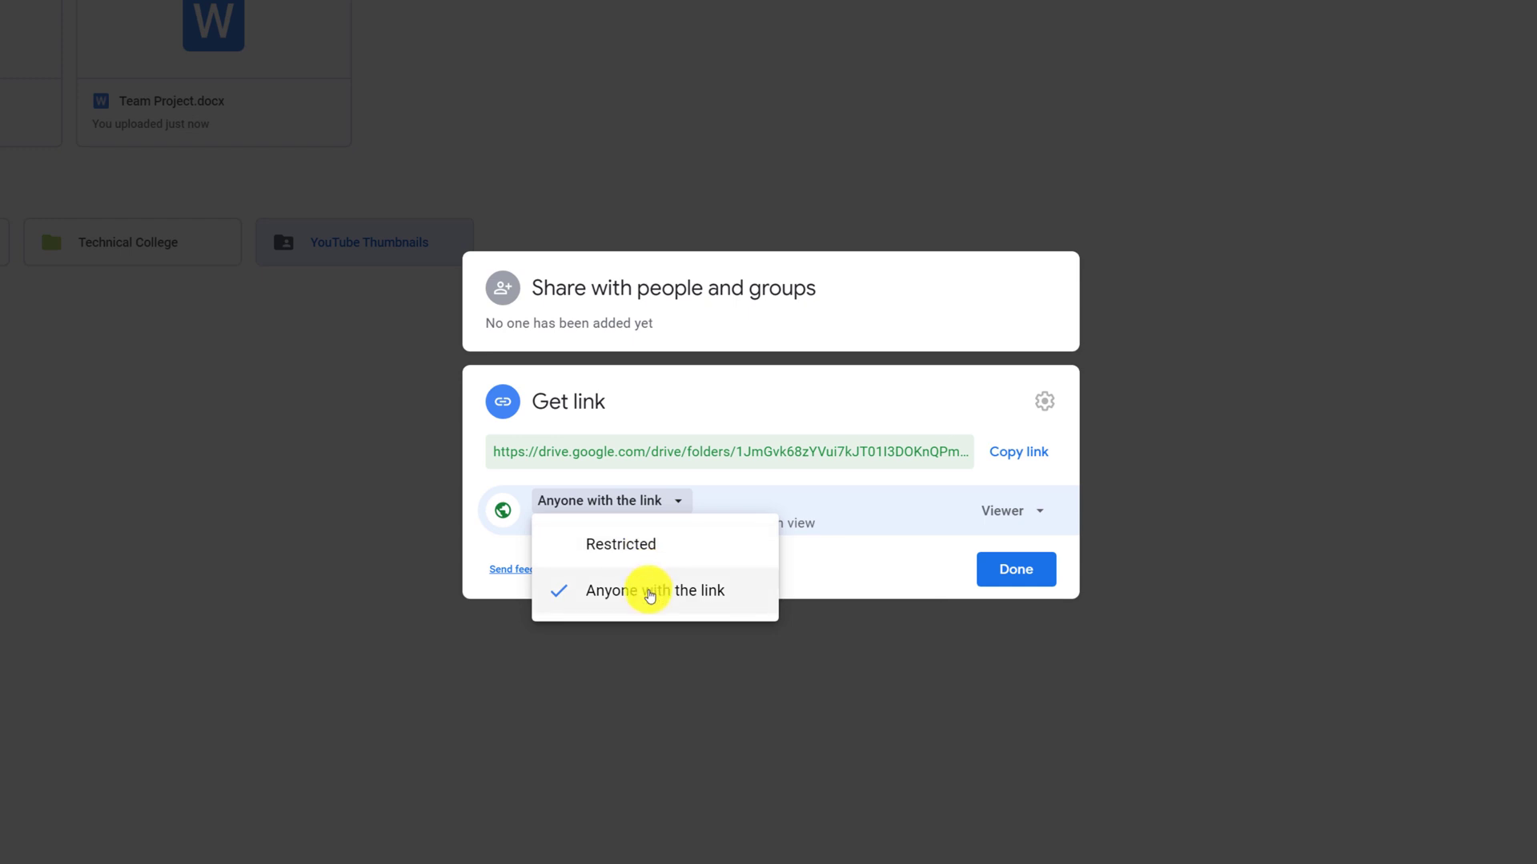
{"action": "left_click", "coordinate": [936, 566]}
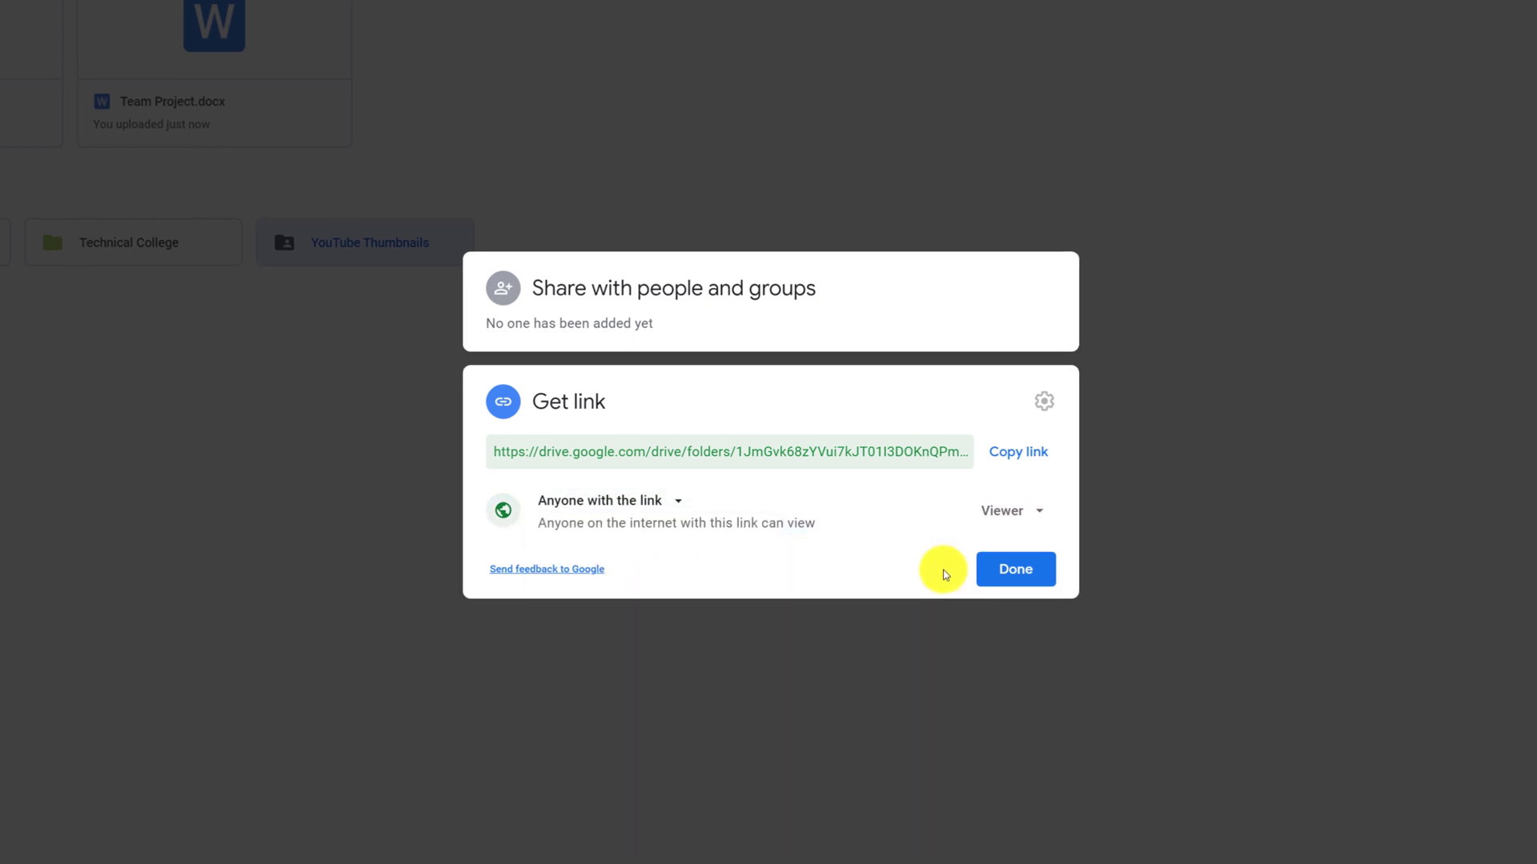
{"action": "left_click", "coordinate": [1013, 453]}
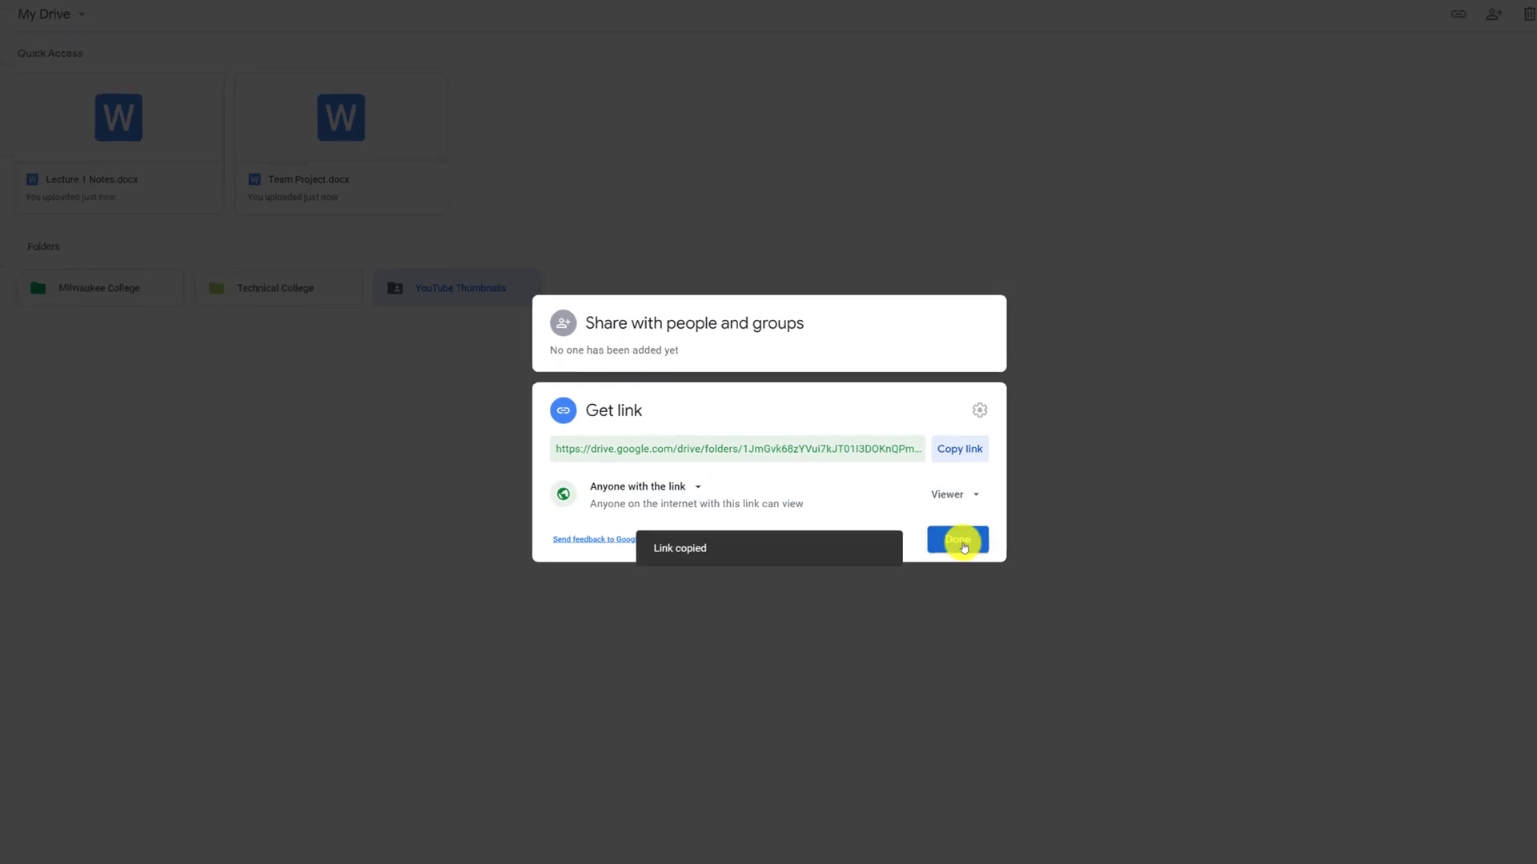
{"action": "left_click", "coordinate": [1010, 565]}
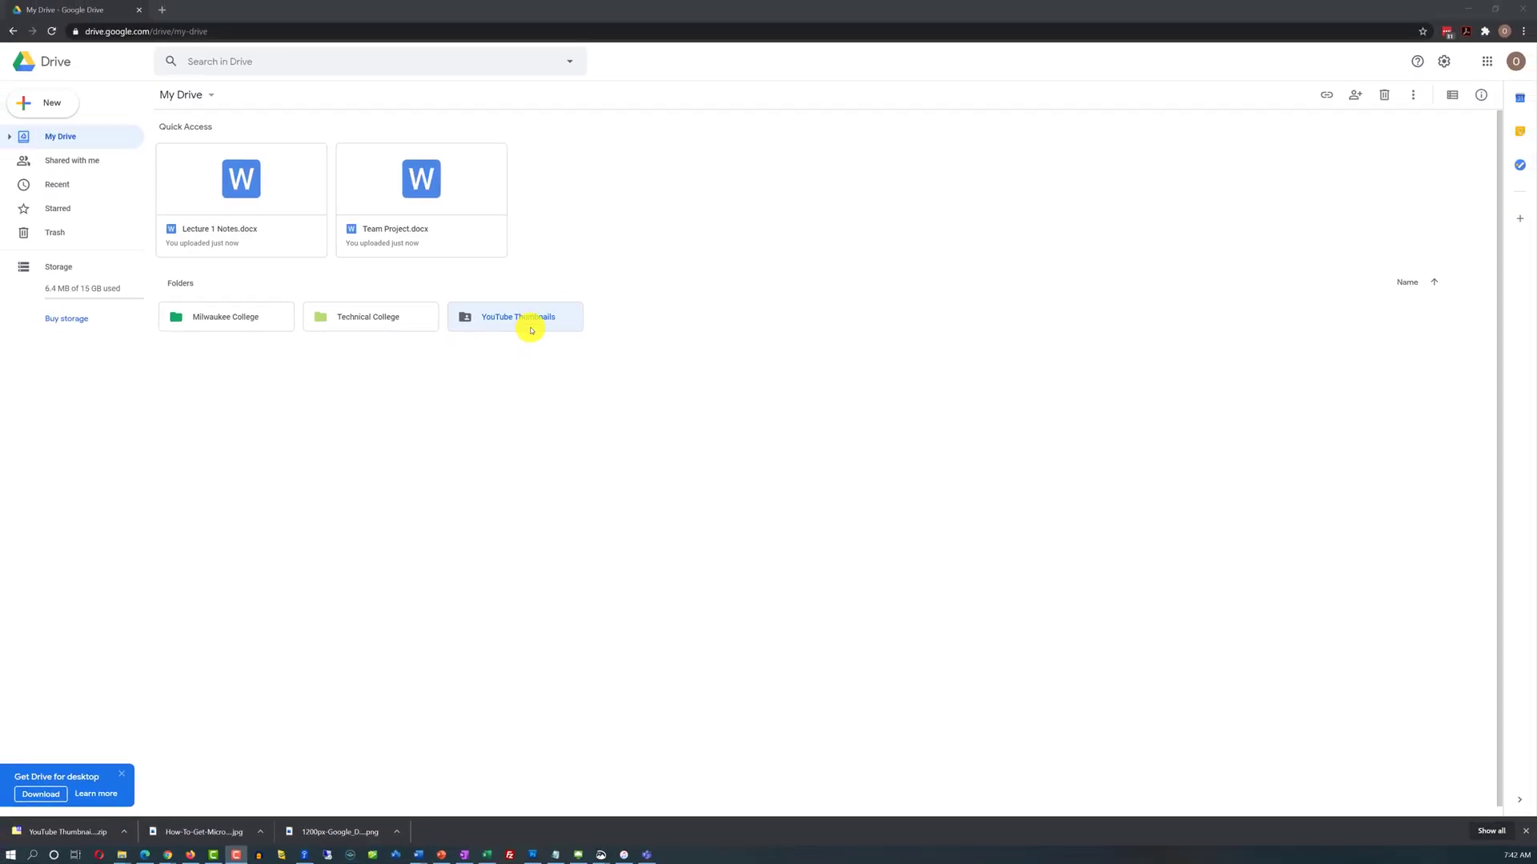
View the details of the YouTube Thumbnails folder in My Drive.
{"action": "double_click", "coordinate": [536, 325]}
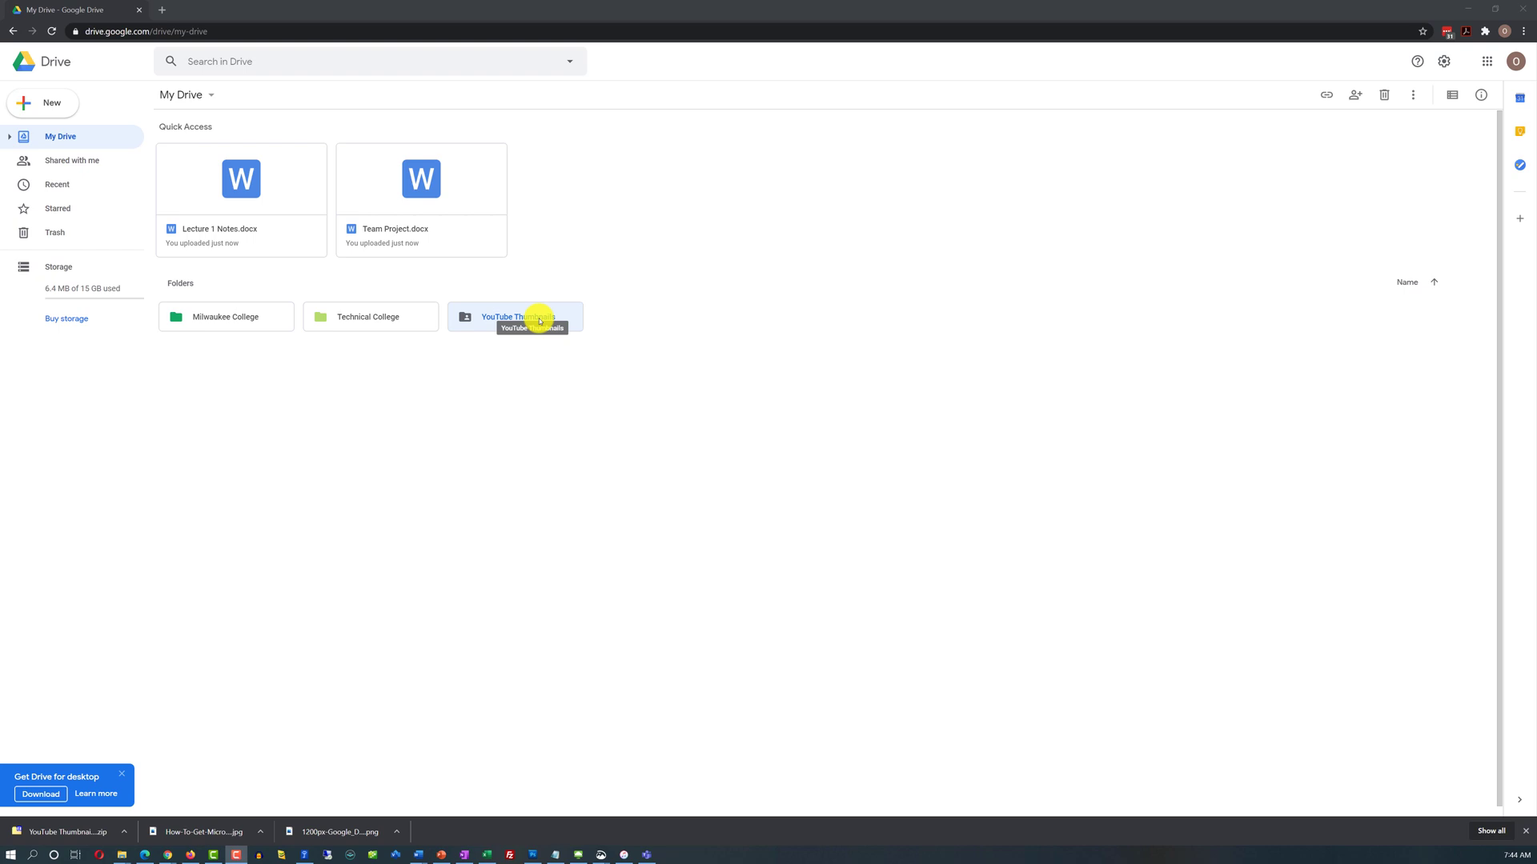
{"action": "right_click", "coordinate": [540, 321]}
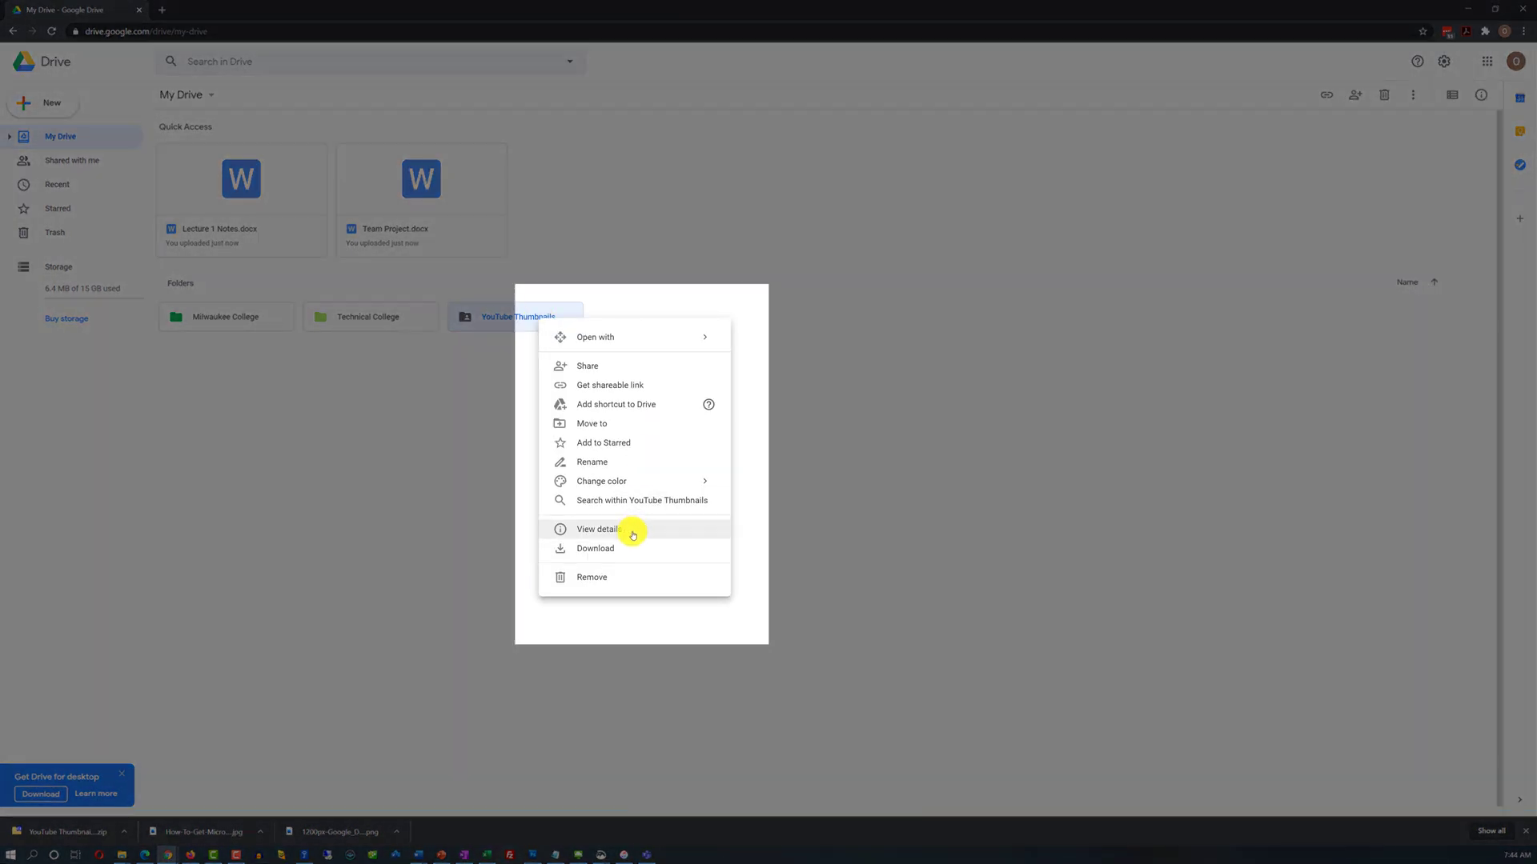
{"action": "left_click", "coordinate": [632, 529]}
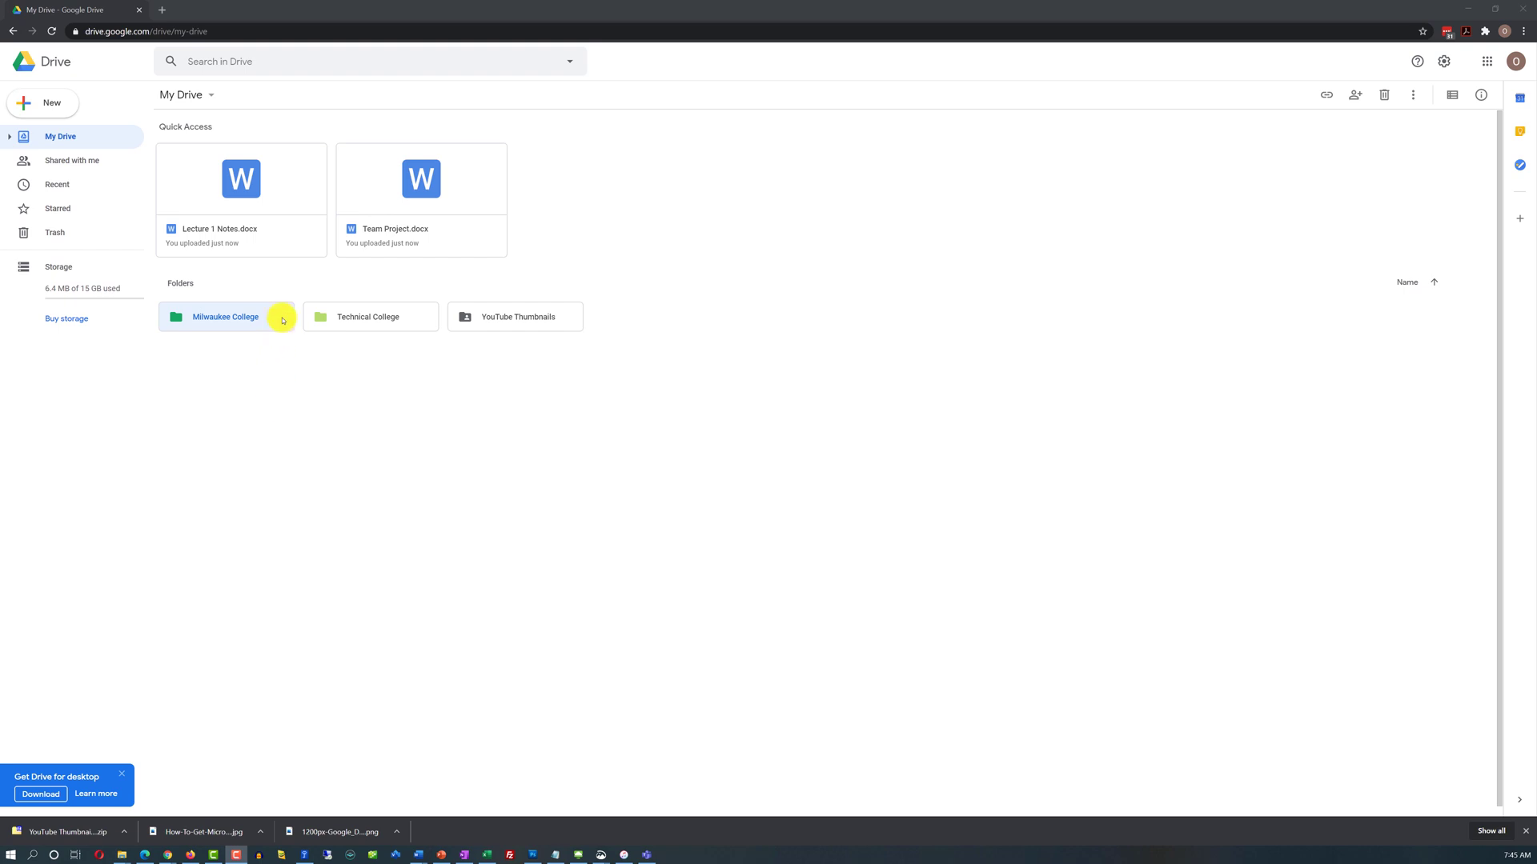
Move the Milwaukee College folder into the Technical College folder.
{"action": "left_click", "coordinate": [283, 320]}
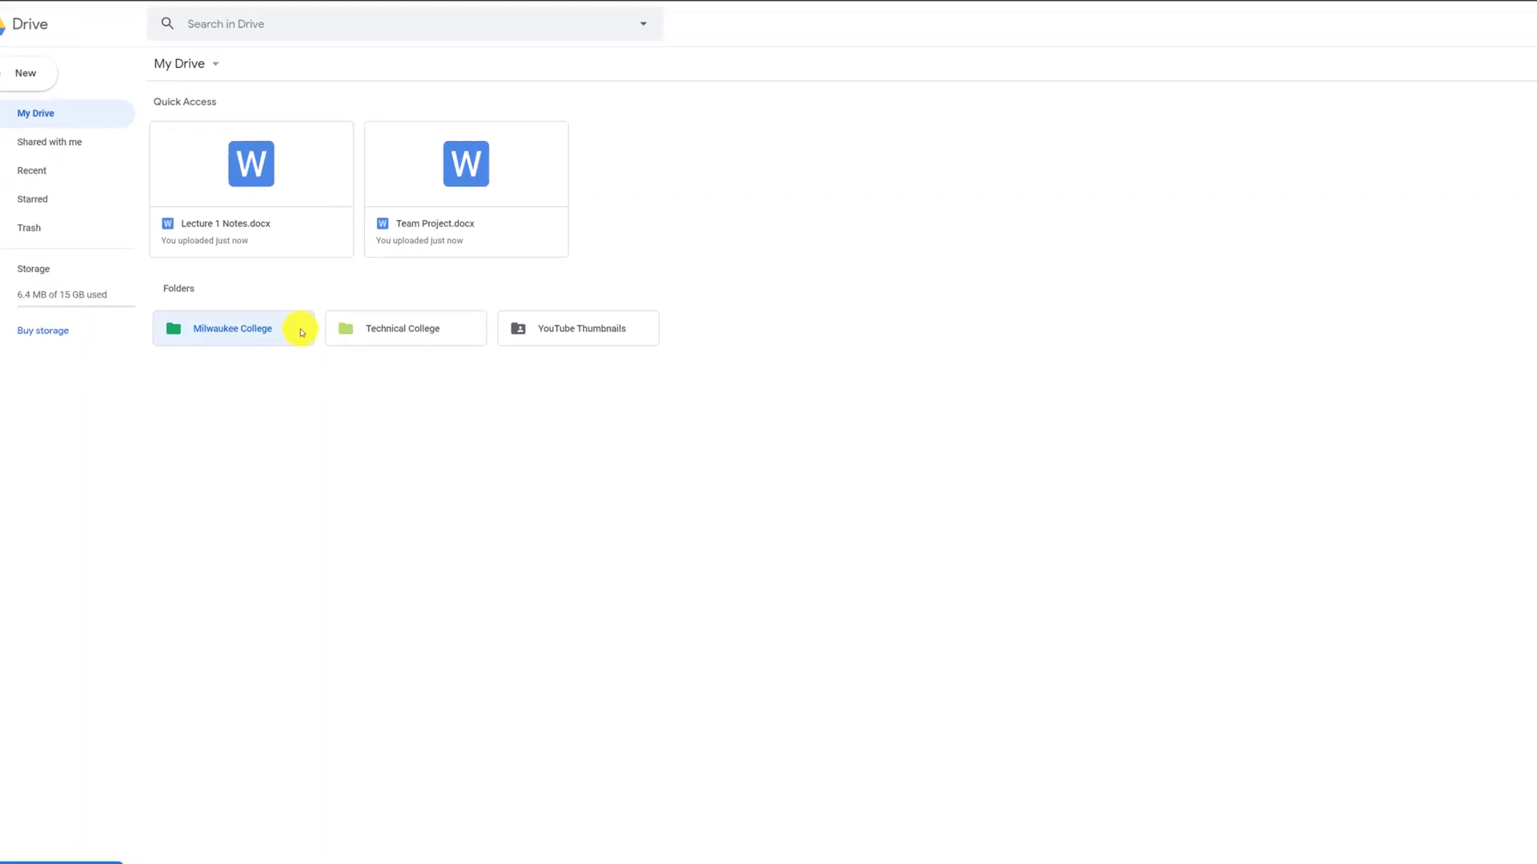
{"action": "left_click_drag", "start_coordinate": [319, 344], "coordinate": [204, 359]}
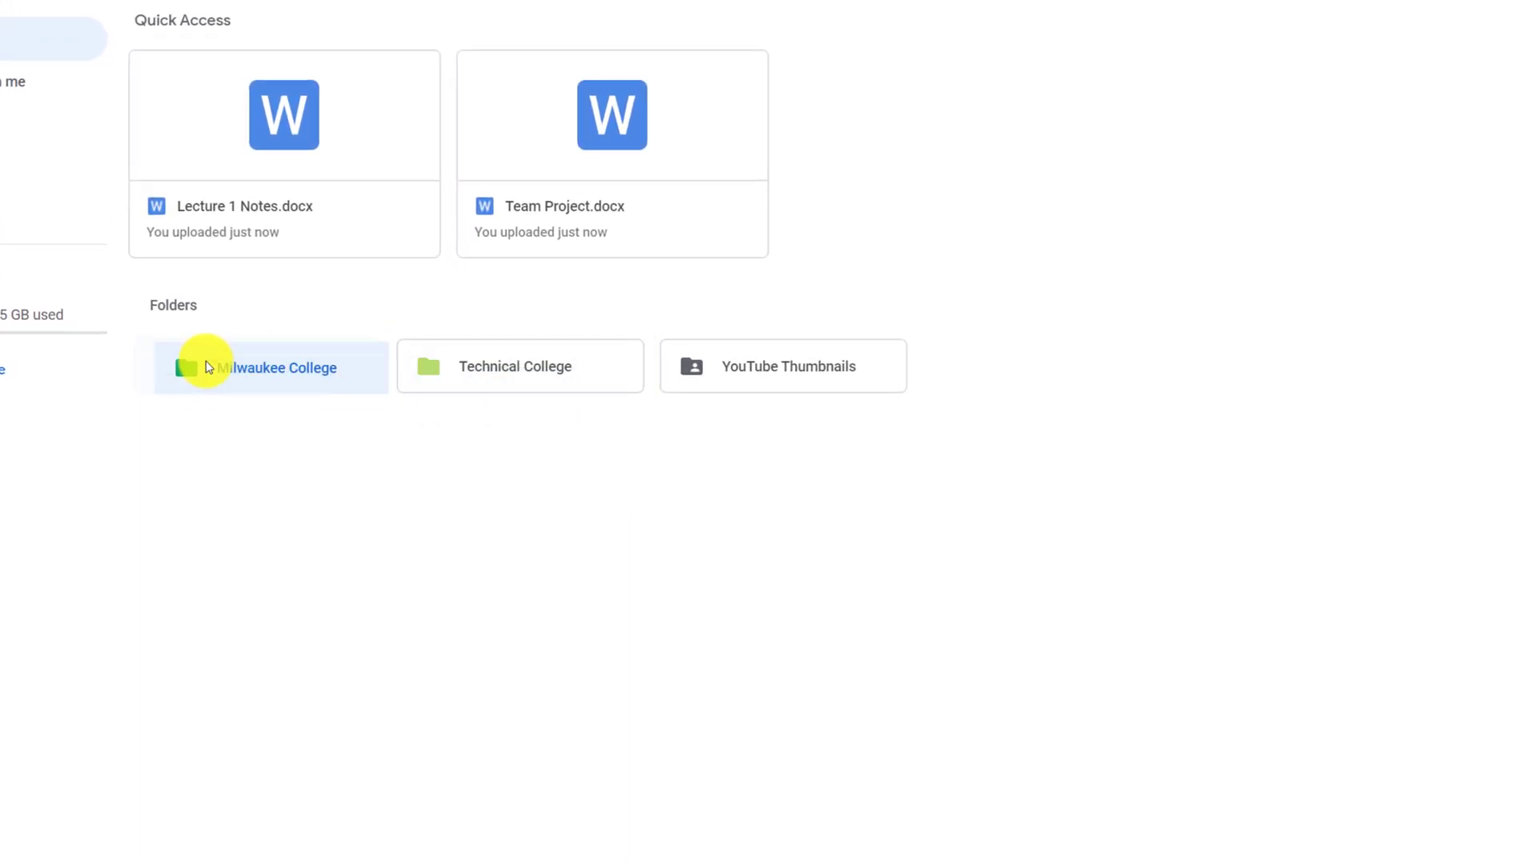
{"action": "right_click", "coordinate": [350, 370]}
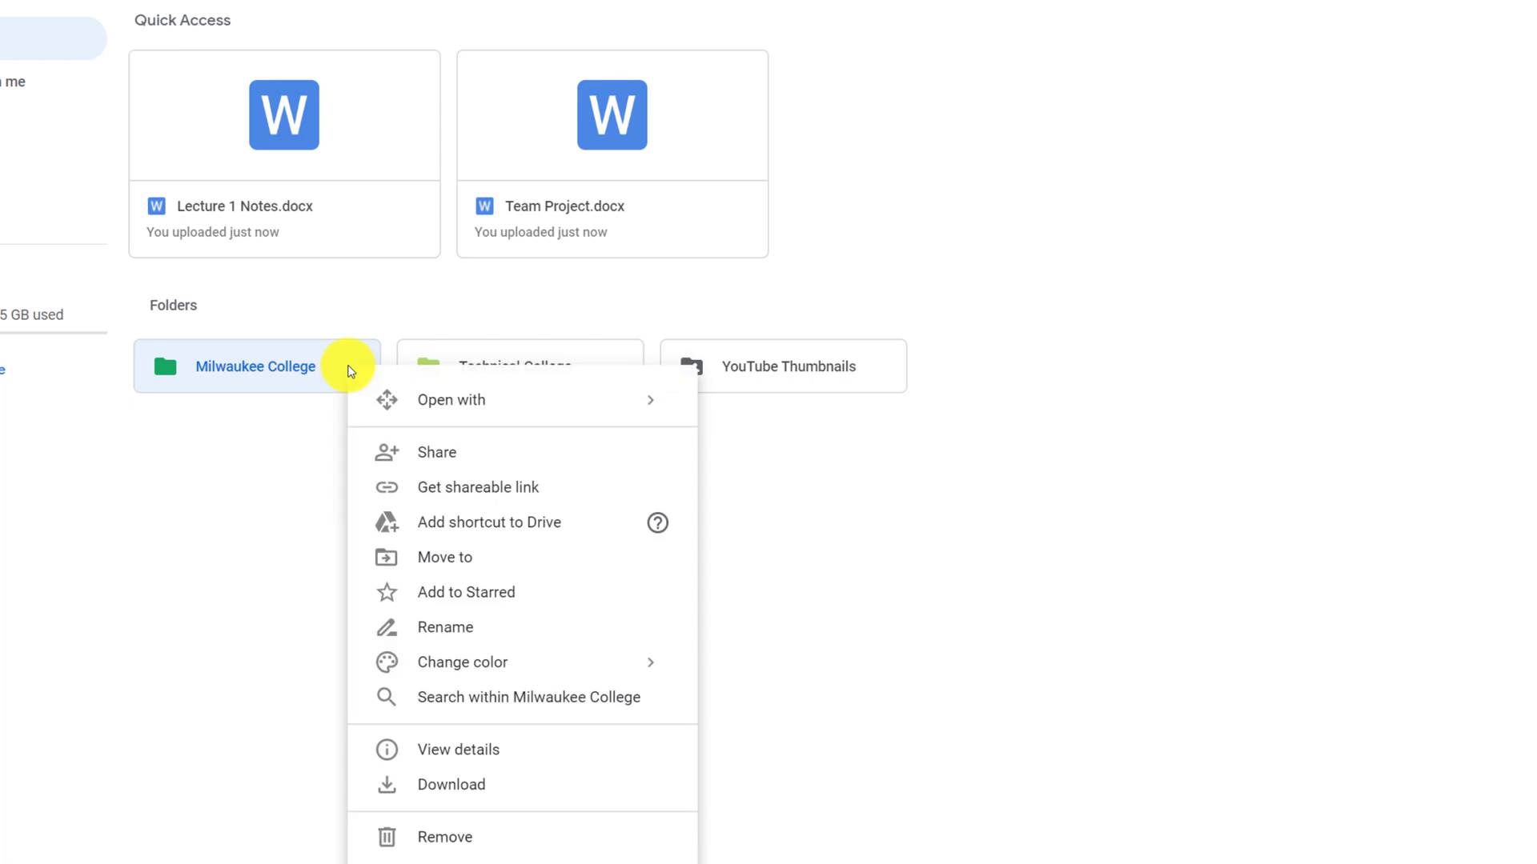
{"action": "left_click", "coordinate": [469, 564]}
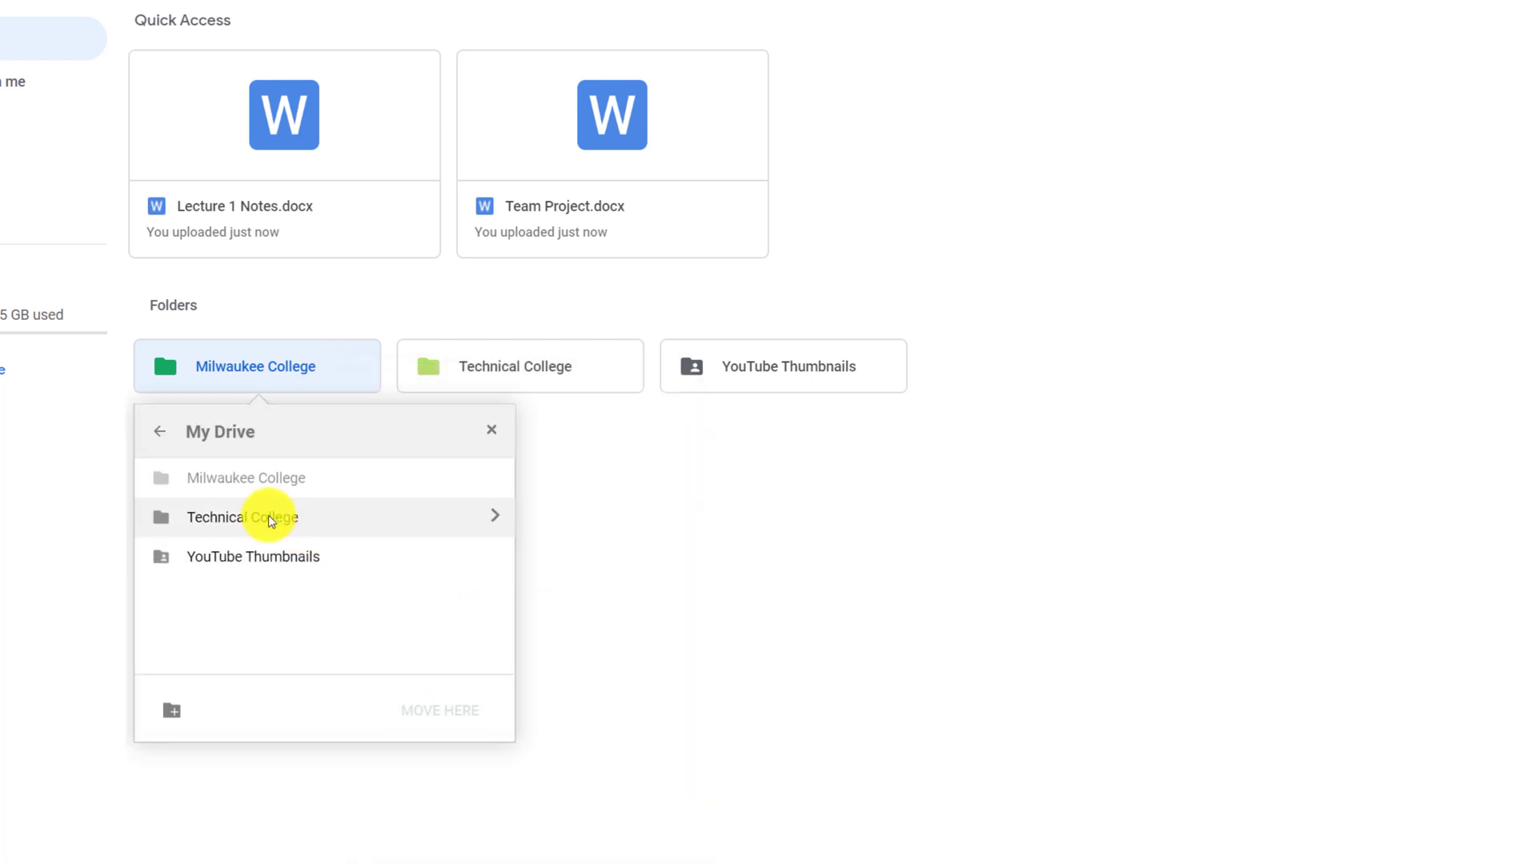
{"action": "left_click", "coordinate": [266, 522]}
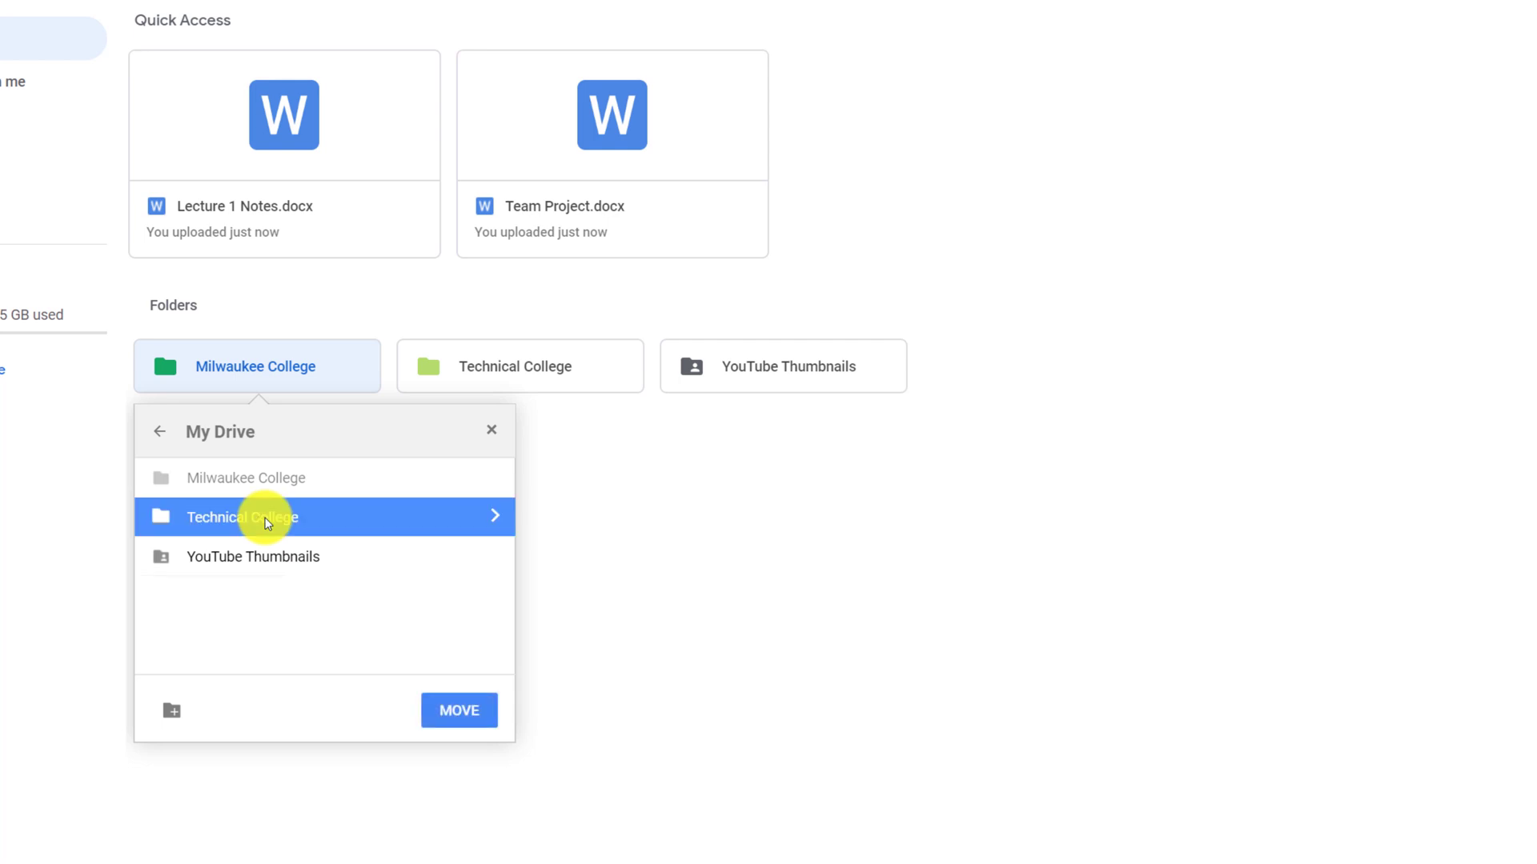
{"action": "left_click", "coordinate": [458, 717]}
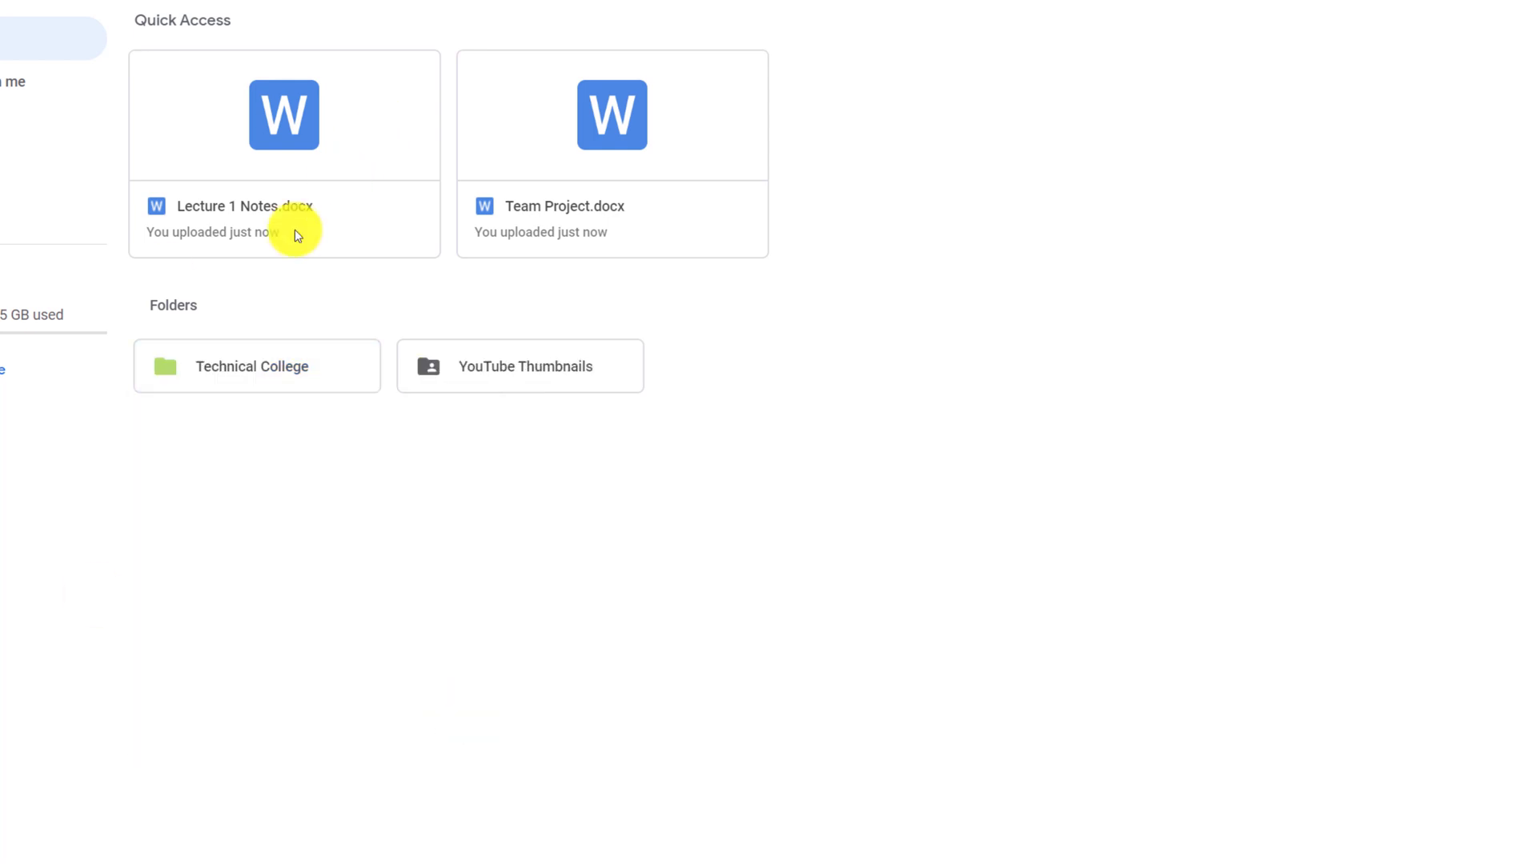
Open the Technical College folder to check its subfolders, and return to My Drive.
{"action": "left_click", "coordinate": [335, 375]}
{"action": "double_click", "coordinate": [335, 375]}
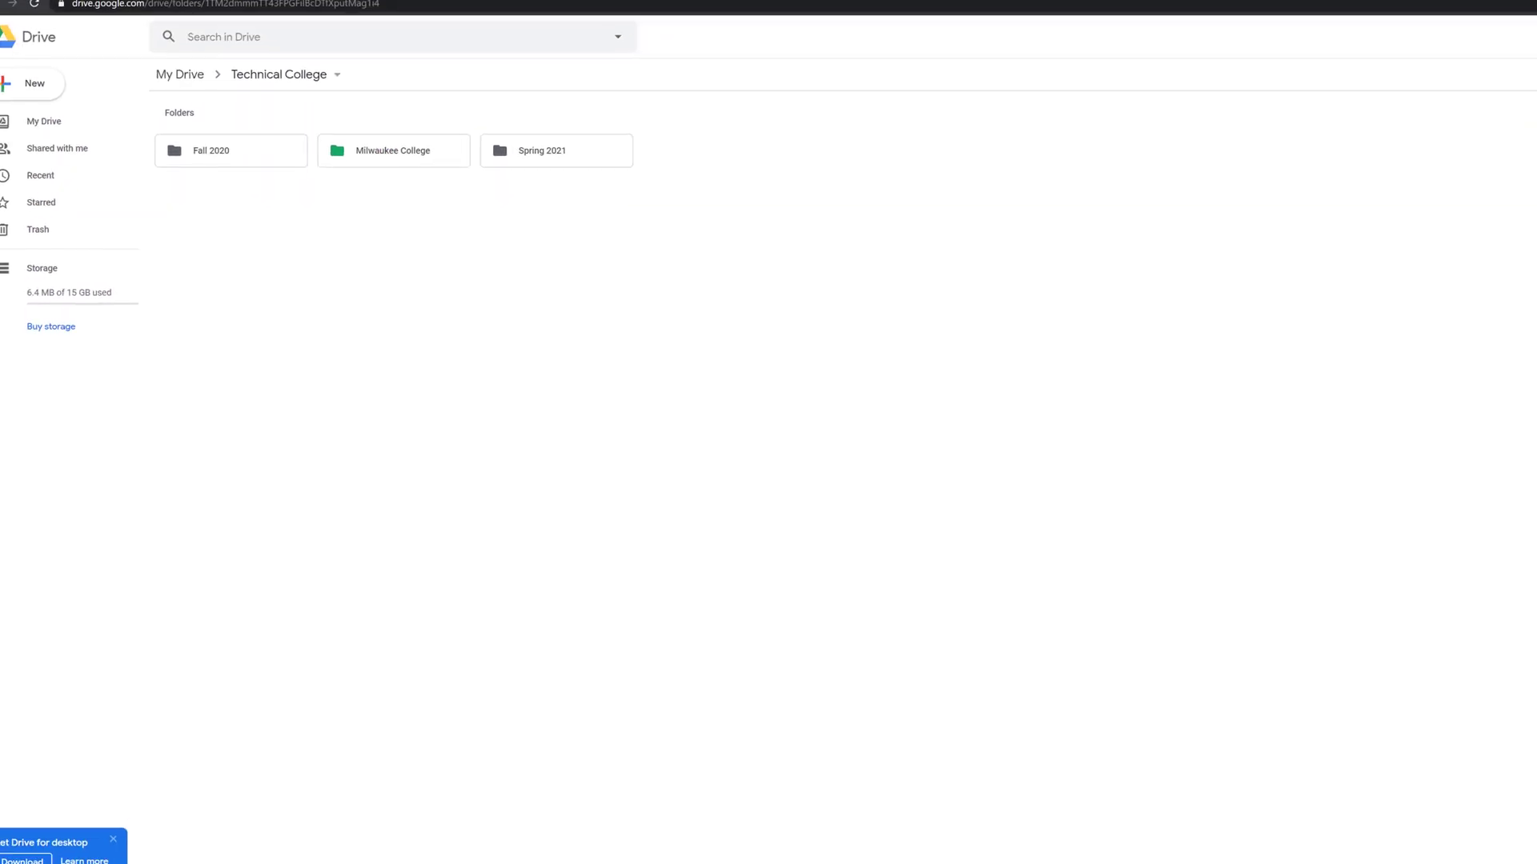
{"action": "key", "text": "alt+Left"}
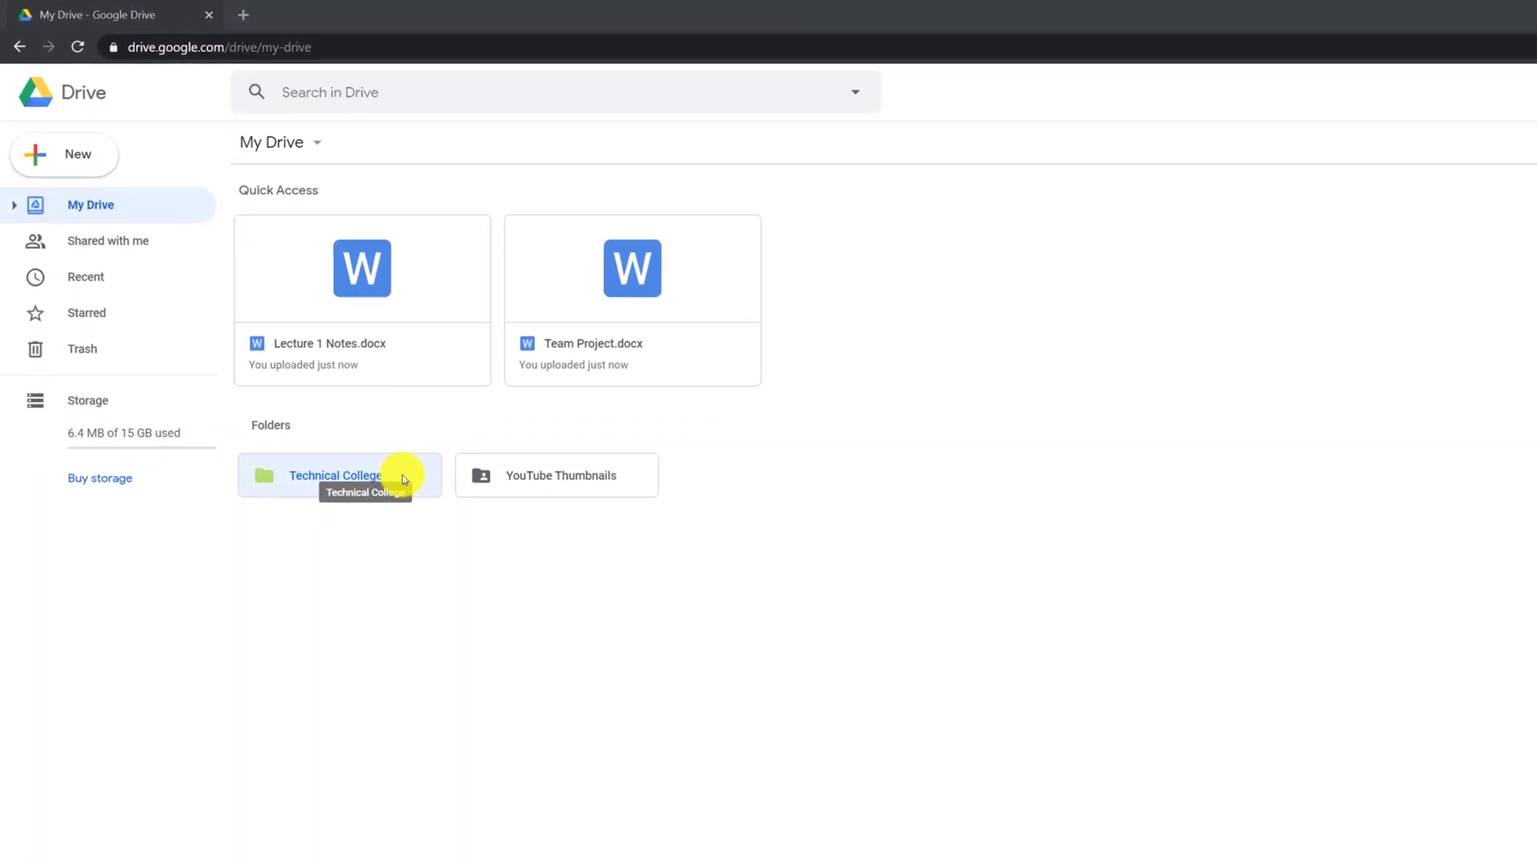
Add a shortcut to the green Technical College folder in My Drive.
{"action": "right_click", "coordinate": [403, 477]}
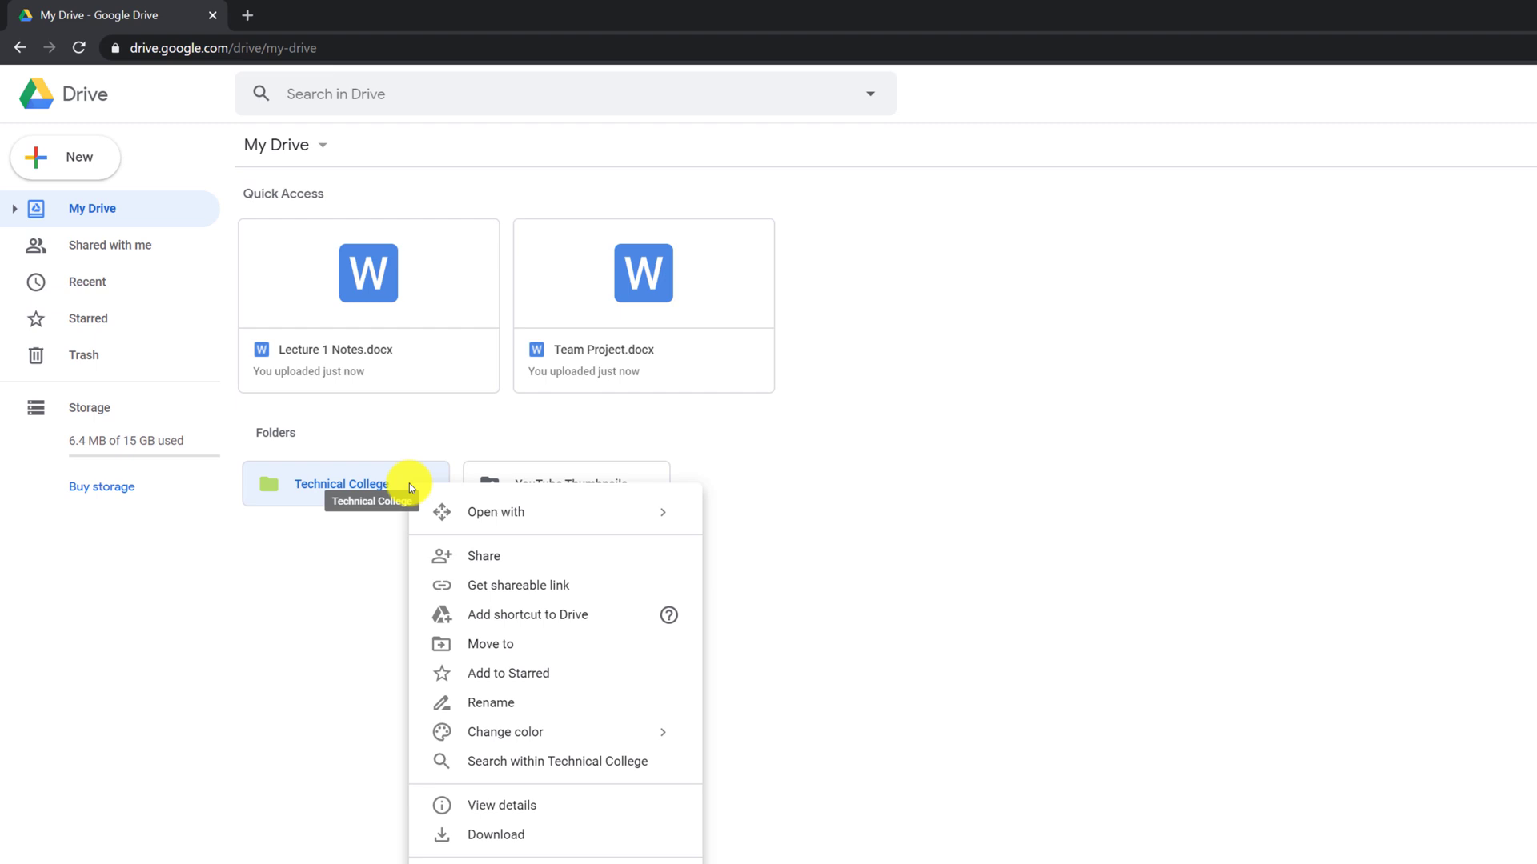
{"action": "left_click", "coordinate": [557, 614]}
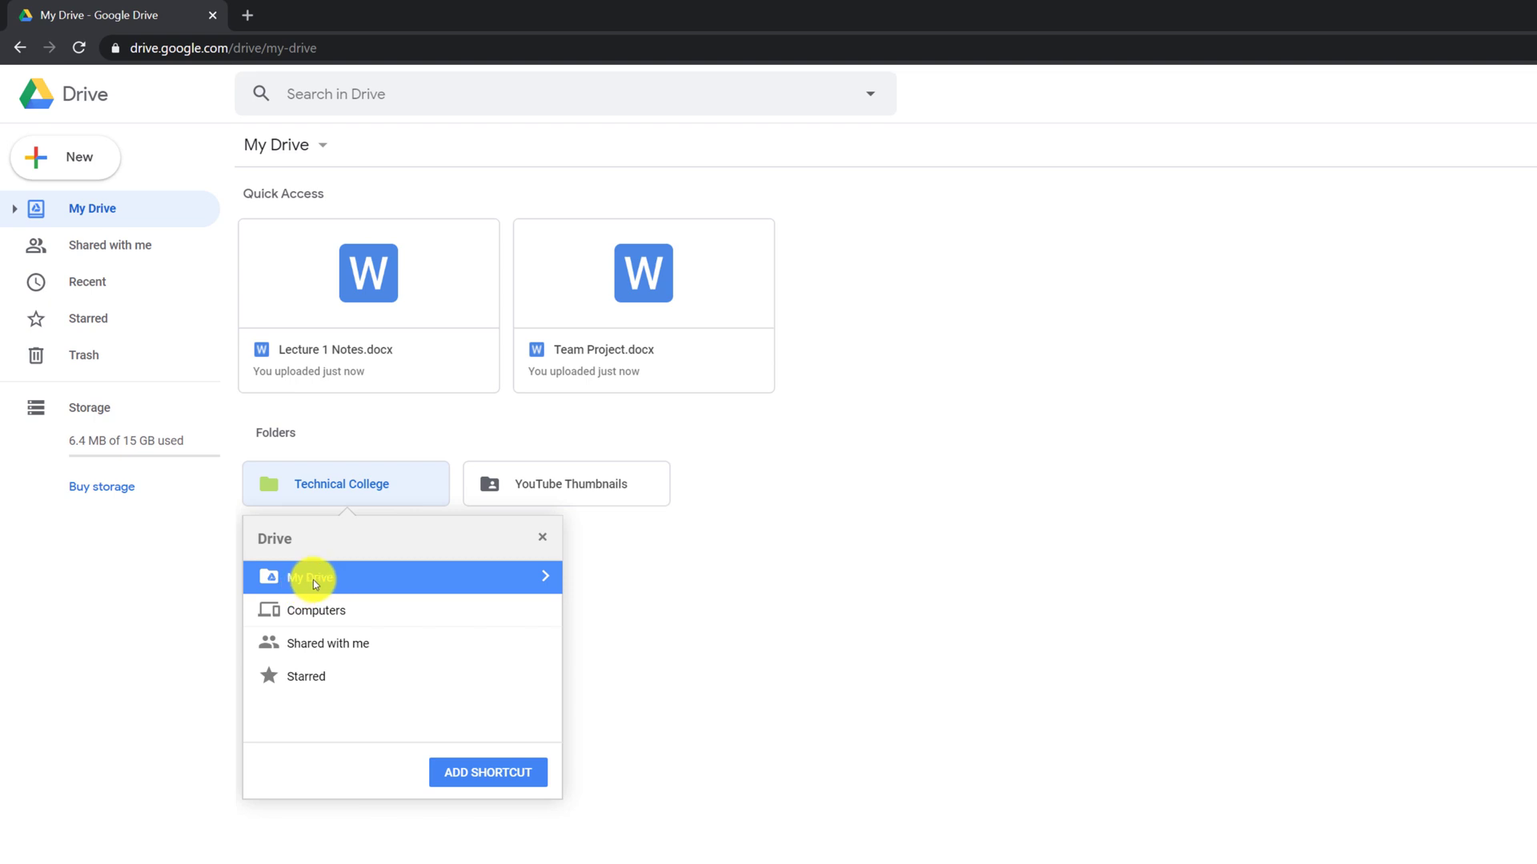
{"action": "left_click", "coordinate": [461, 773]}
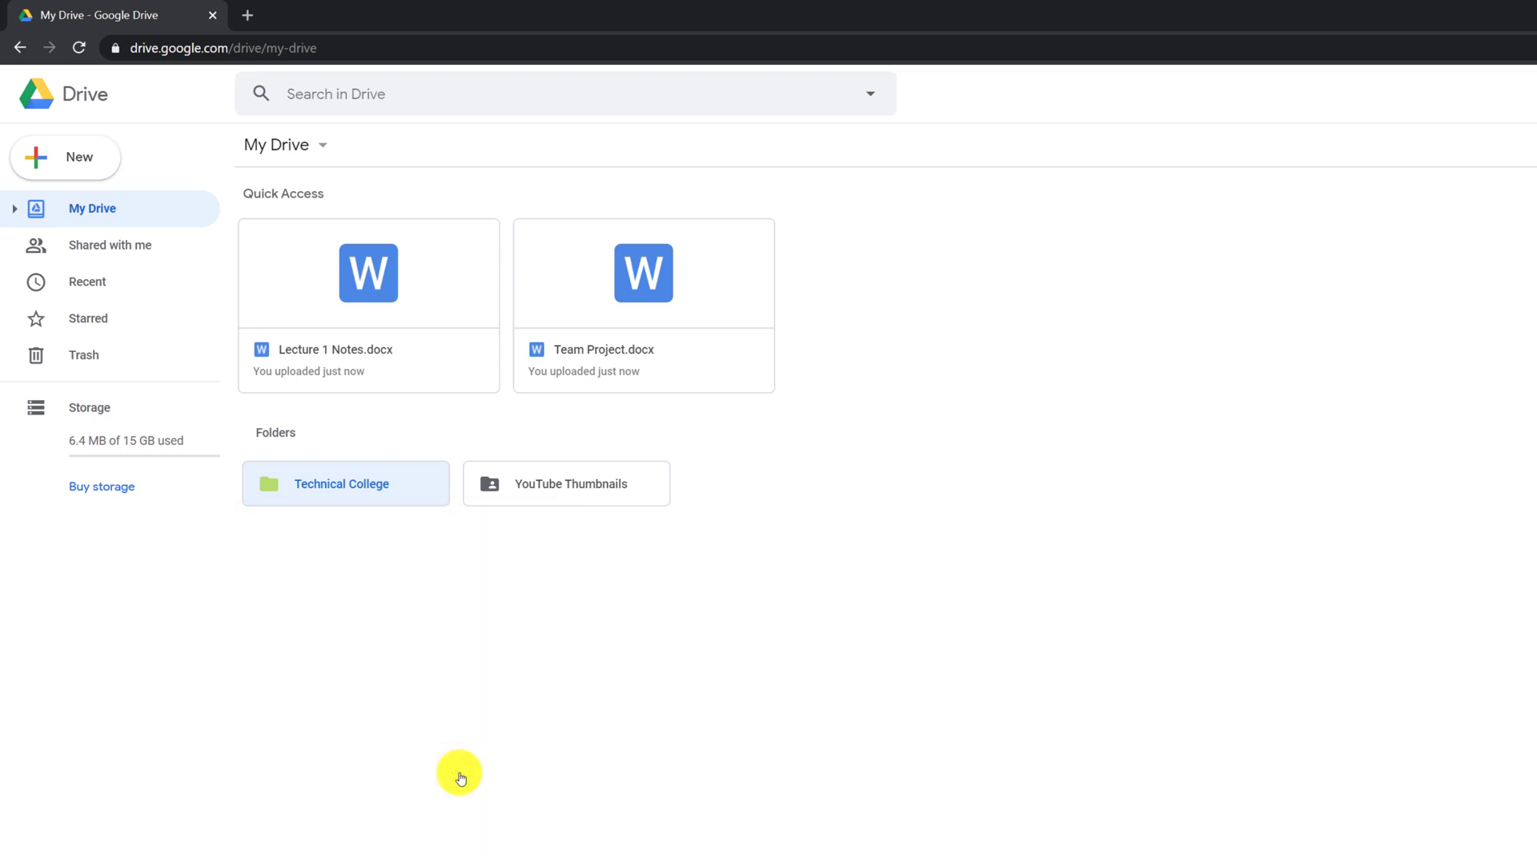
Expand the My Drive folder tree, follow the Technical College shortcut to check its target, and return to My Drive.
{"action": "left_click", "coordinate": [14, 209]}
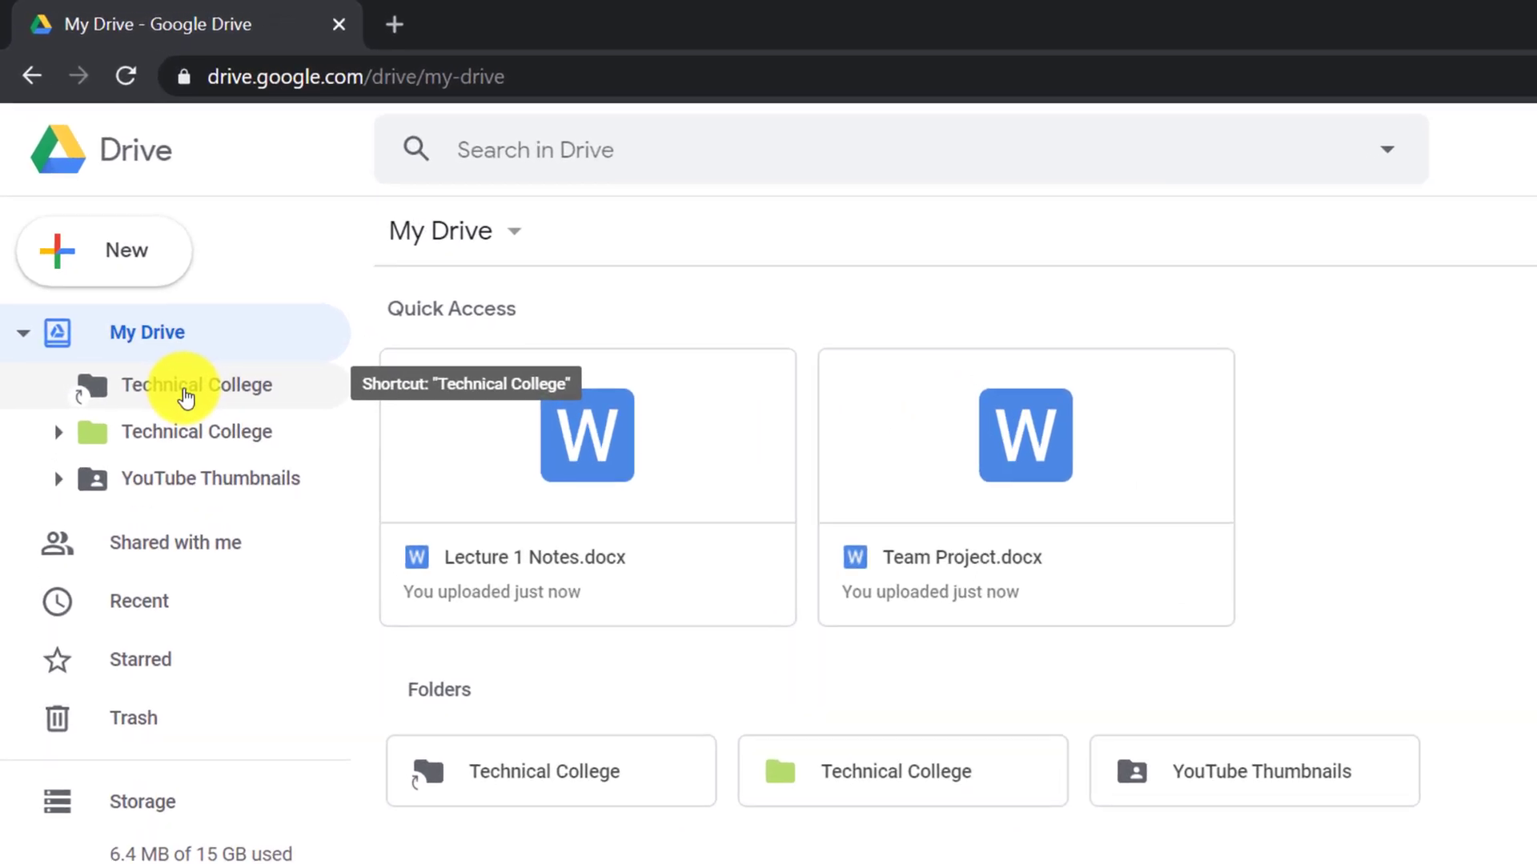
{"action": "left_click", "coordinate": [186, 395]}
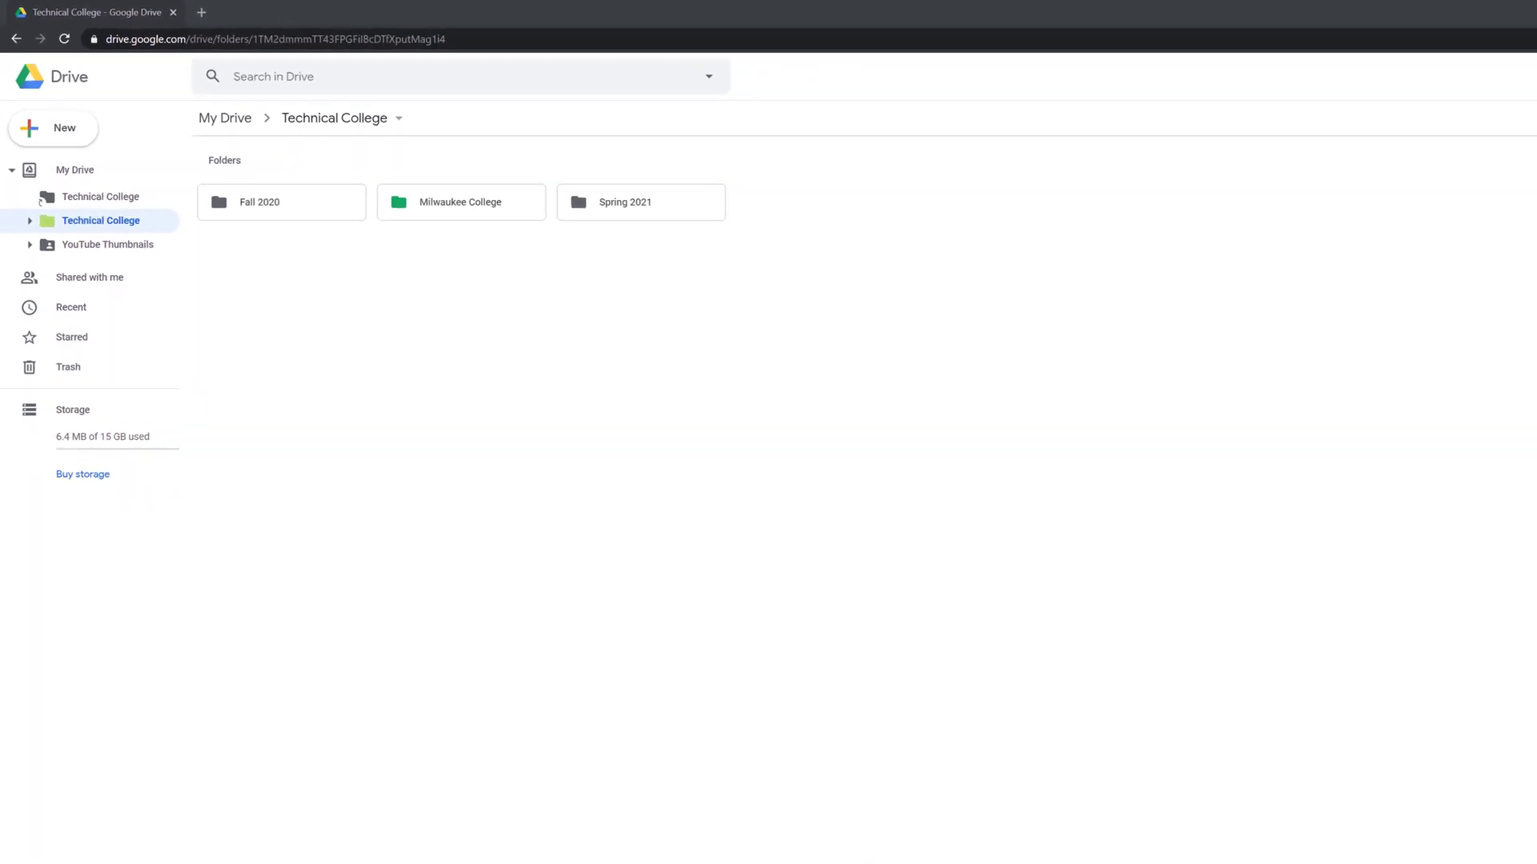
{"action": "key", "text": "alt+Left"}
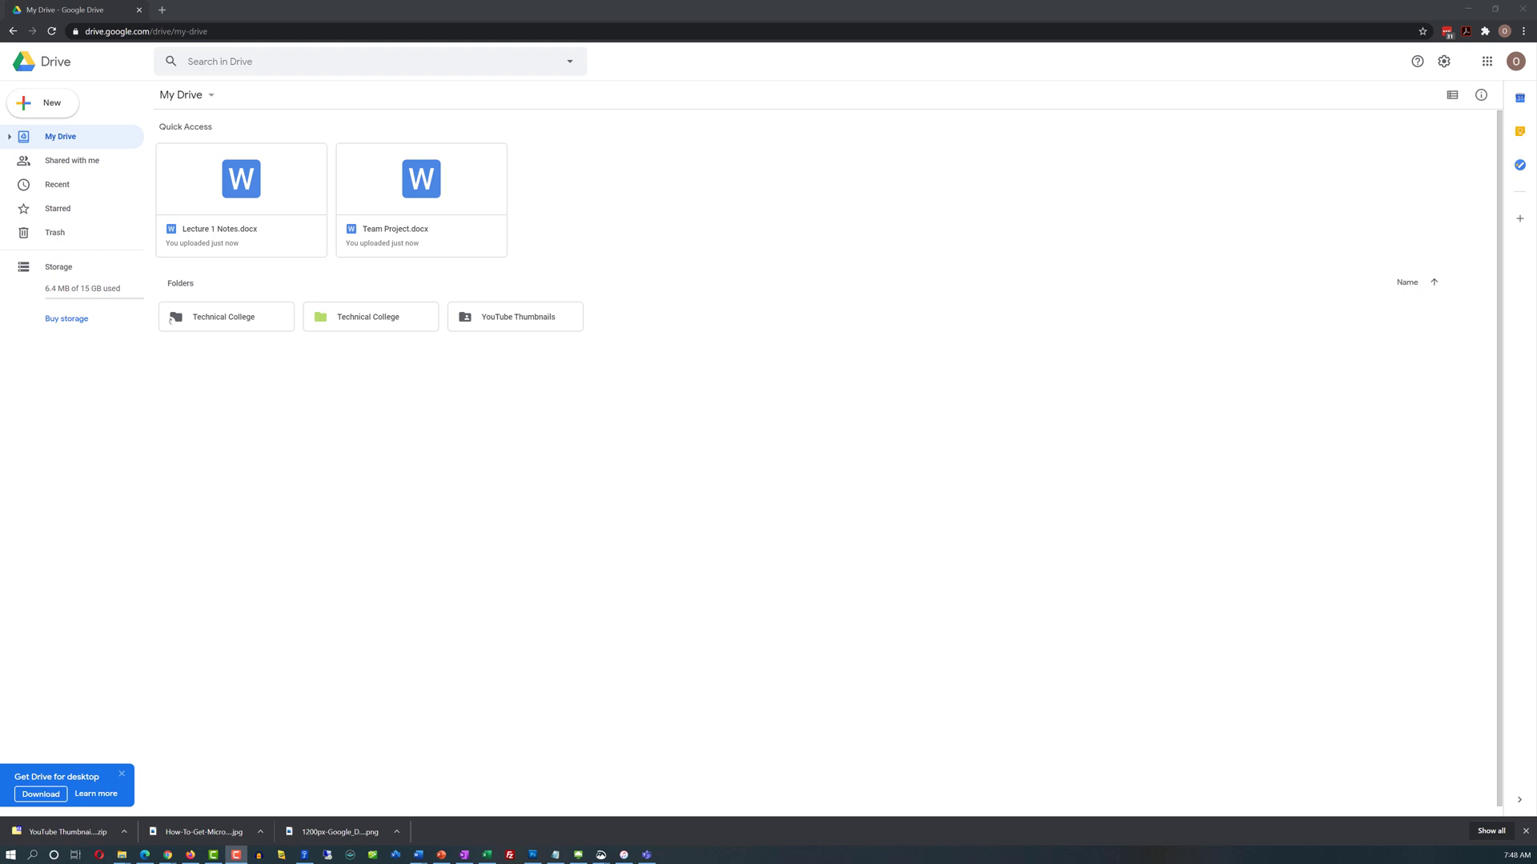
Add the green Technical College folder to Starred and view the list of starred items.
{"action": "right_click", "coordinate": [383, 321]}
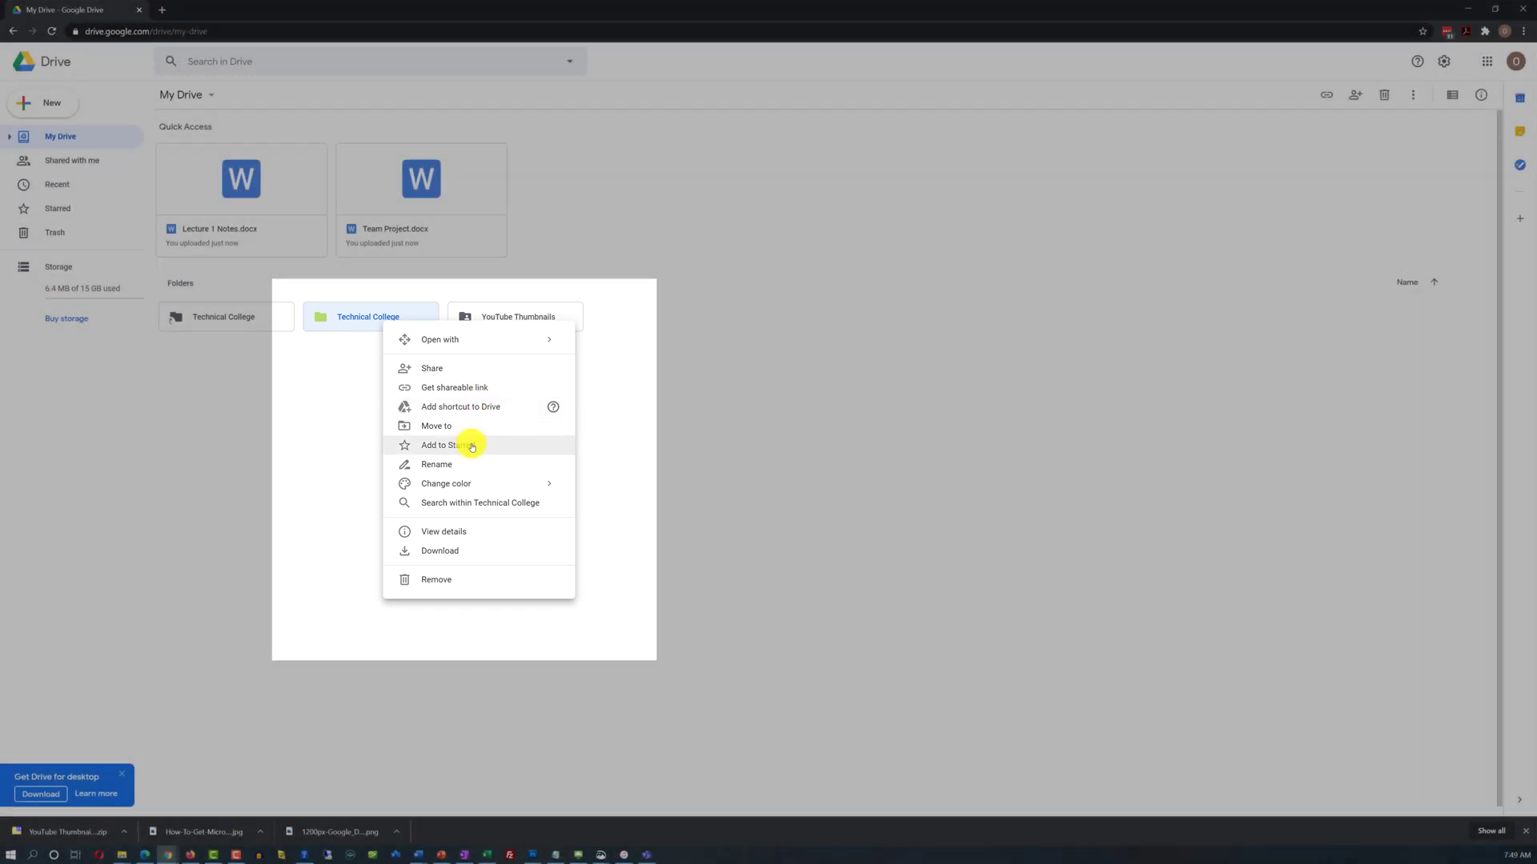
{"action": "left_click", "coordinate": [471, 446]}
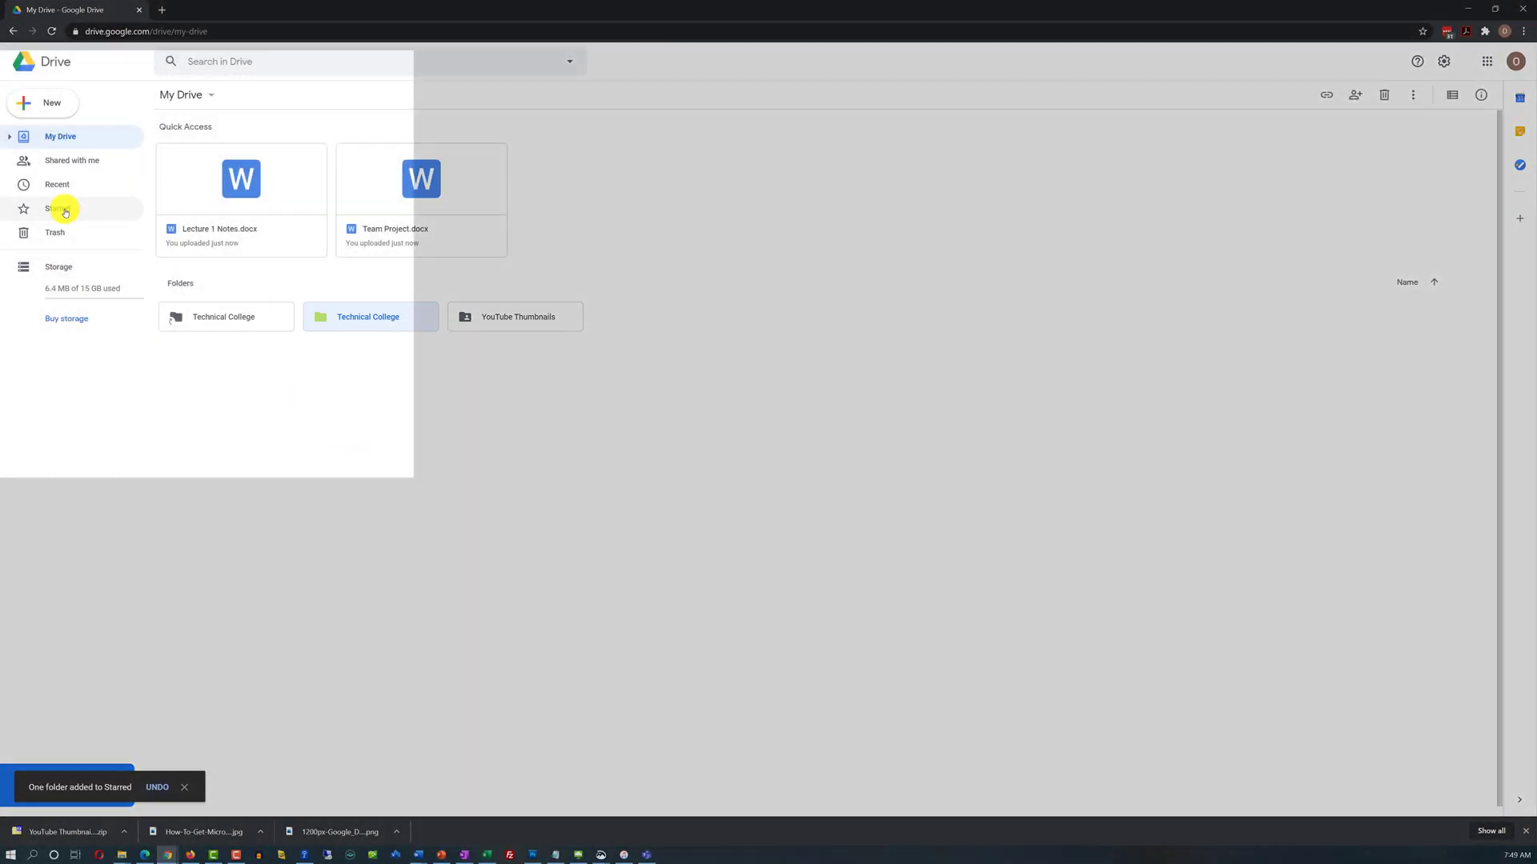
{"action": "left_click", "coordinate": [61, 209]}
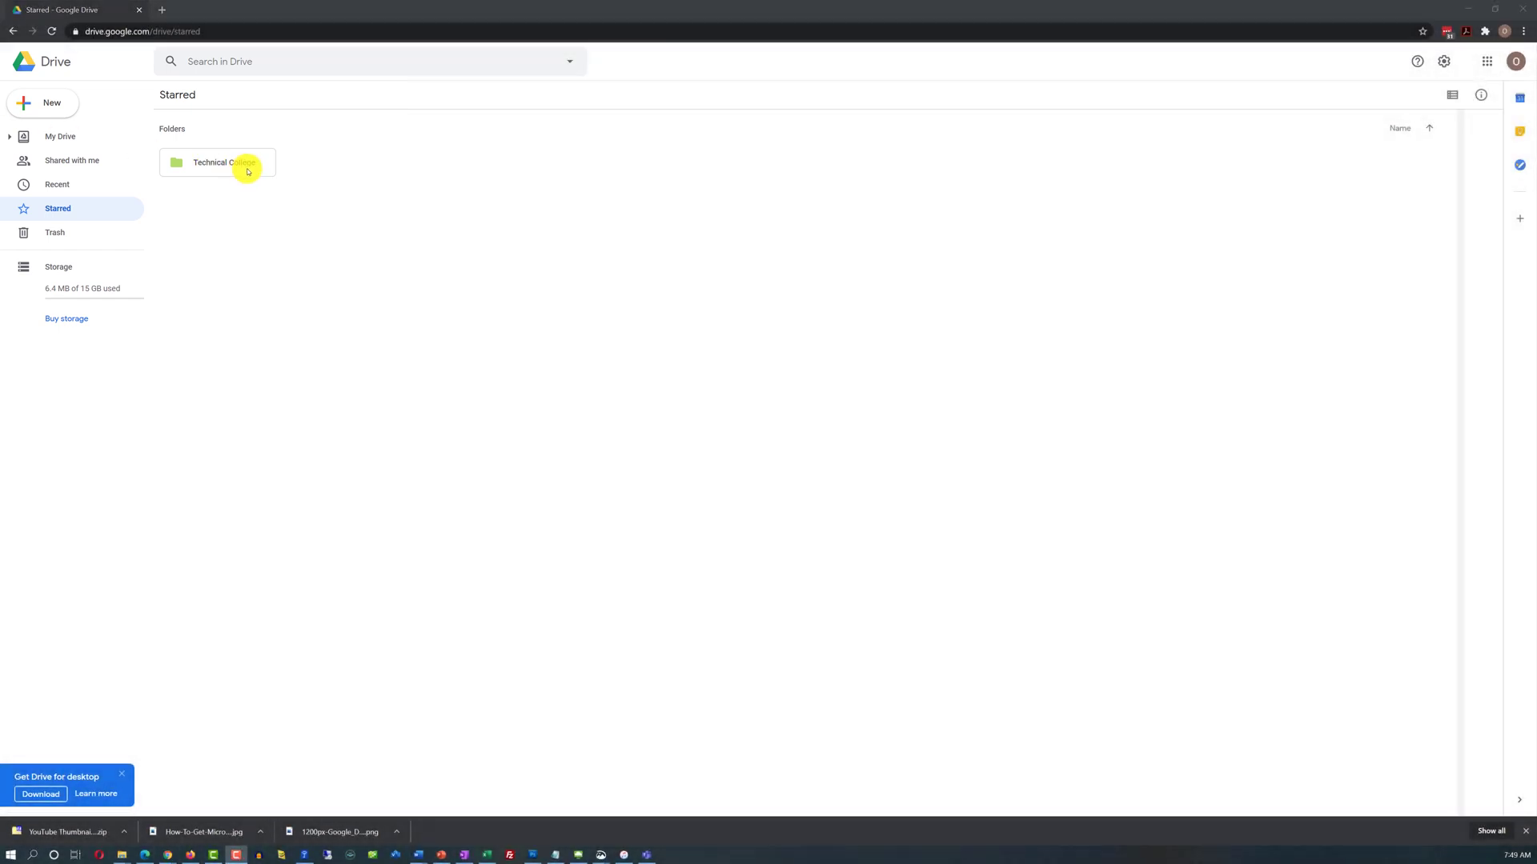
Bring up the available actions for the starred Technical College folder.
{"action": "right_click", "coordinate": [262, 166]}
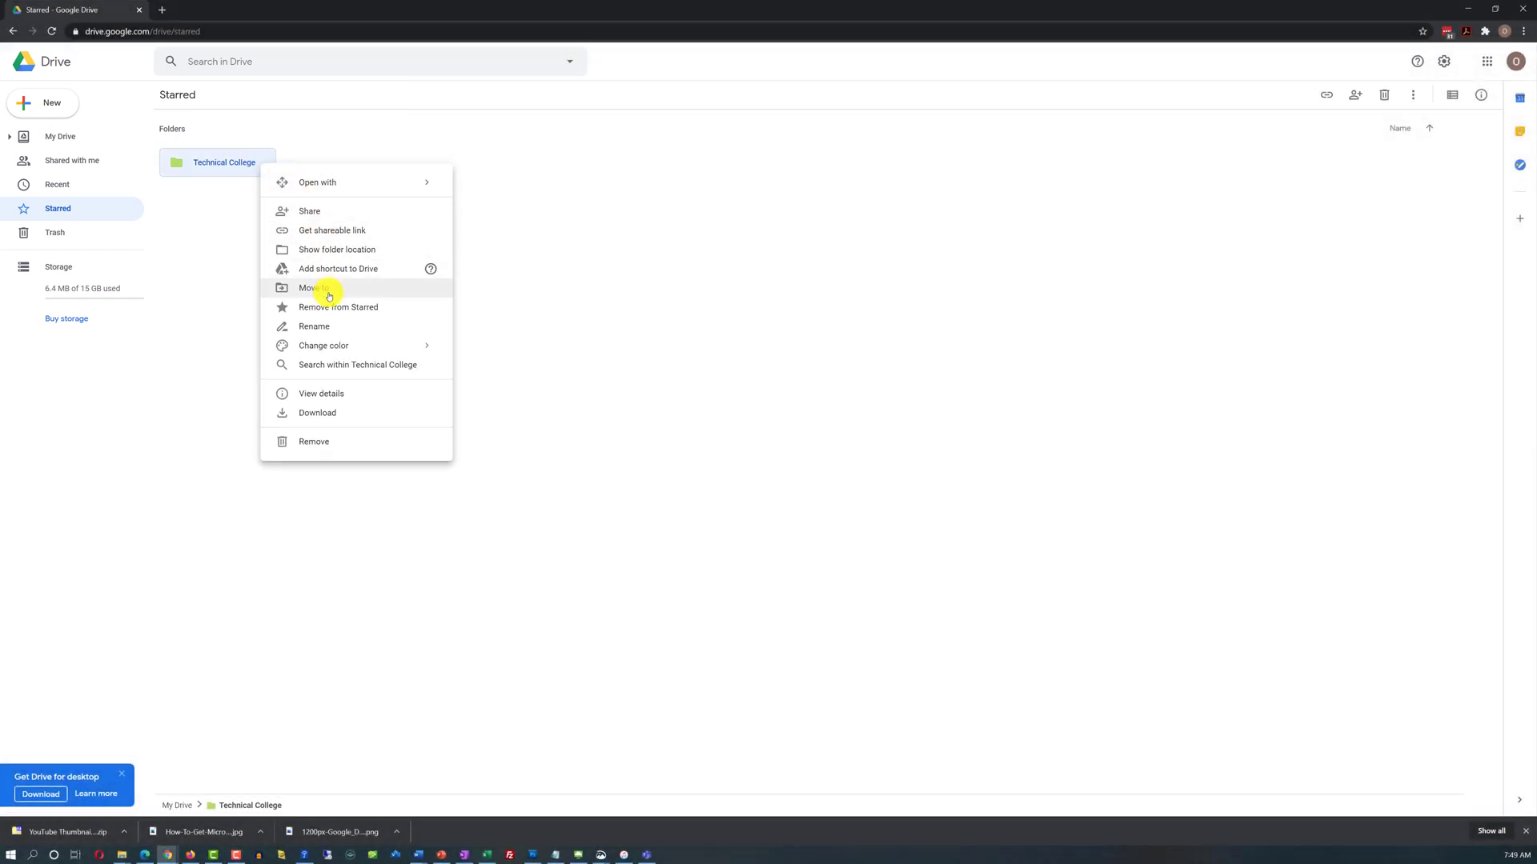